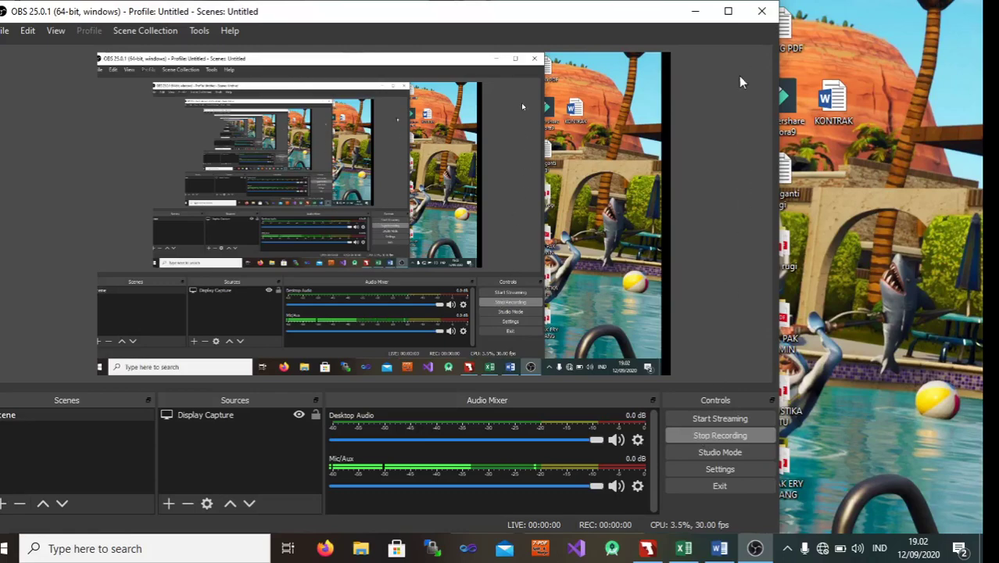
Step: Minimize the OBS Studio window to show the Windows desktop
left_click(695, 11)
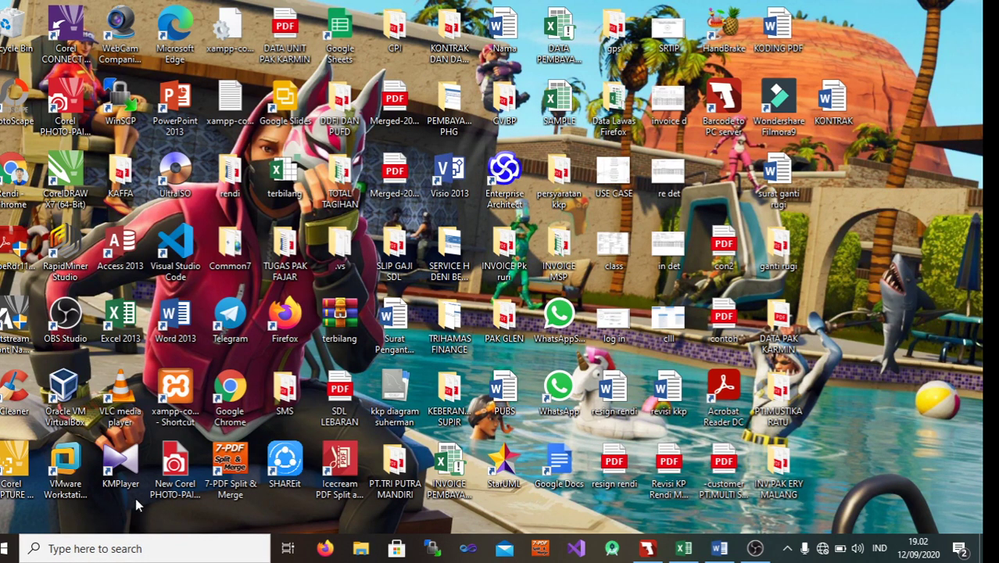
Step: Launch Excel 2013, minimize the blank Book1, and switch to the DATA PEMBAYARAN CUSTOMER workbook
double_click(131, 333)
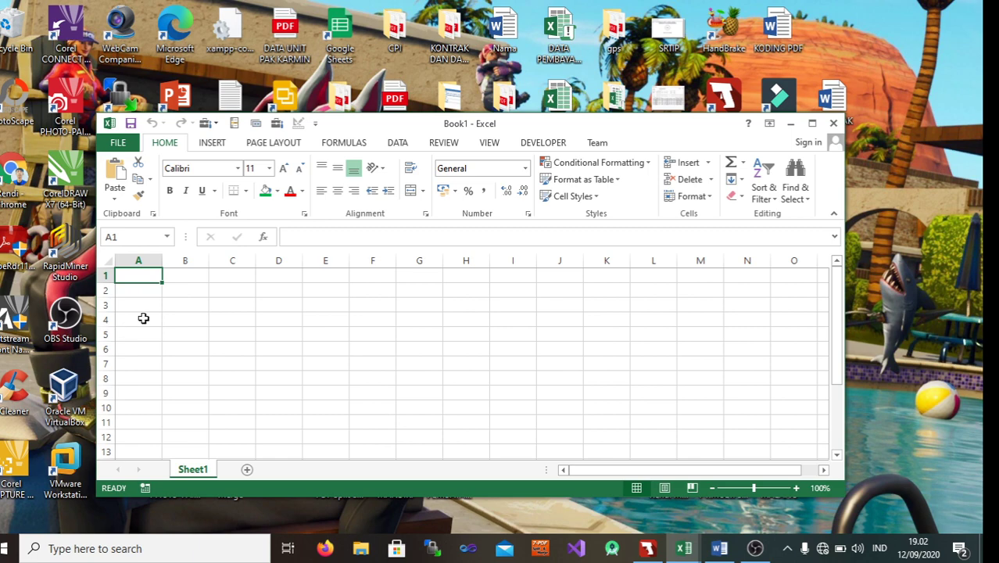
left_click(790, 124)
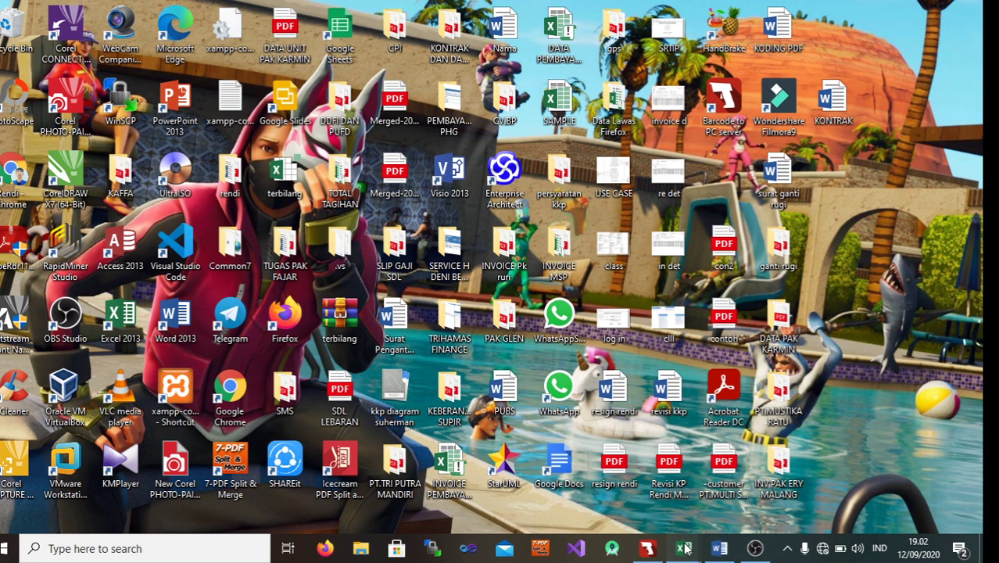
mouse_move(683, 549)
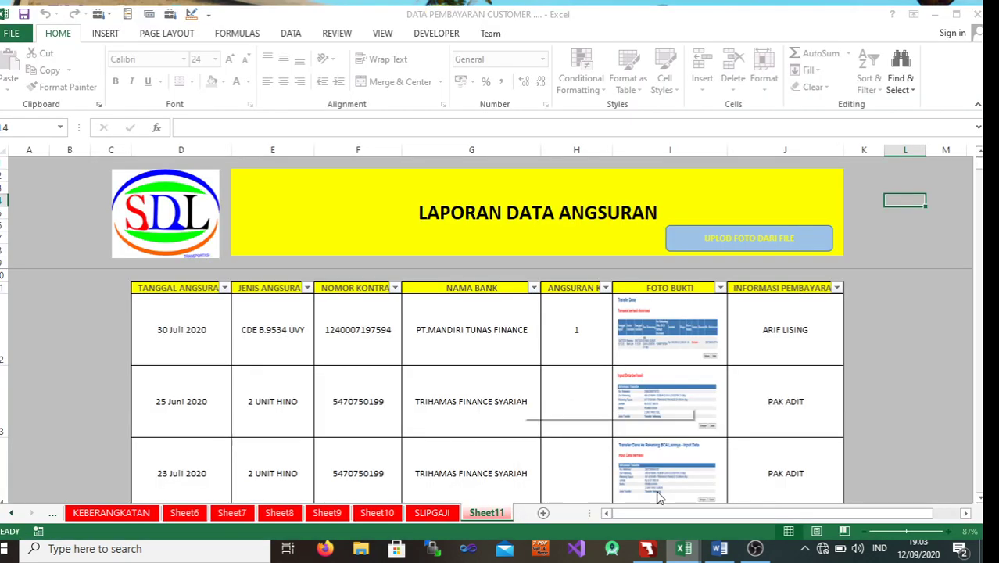
left_click(656, 478)
Step: Scroll through the LAPORAN DATA ANGSURAN installment report on Sheet11
scroll(603, 339, "down", 3)
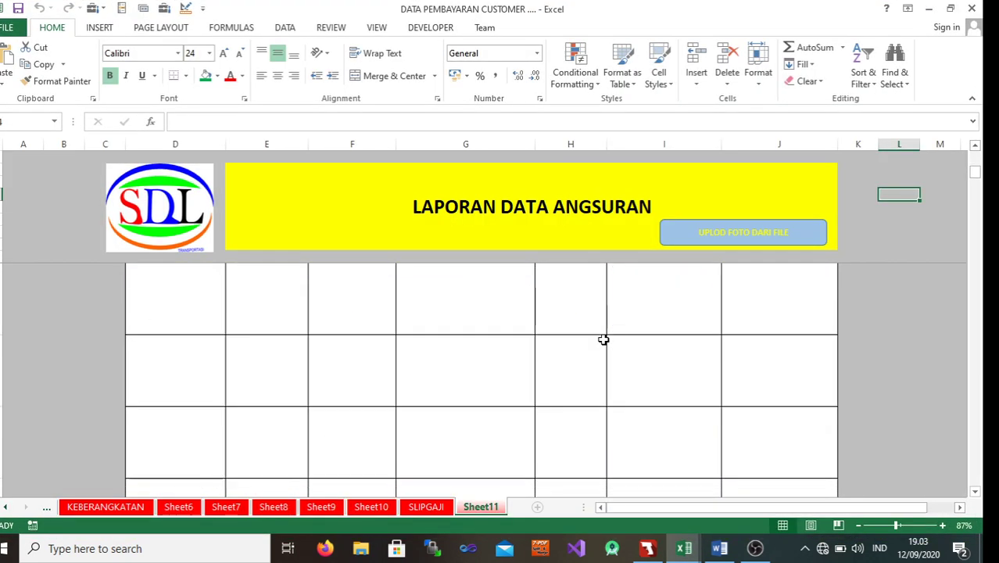
scroll(603, 339, "down", 2)
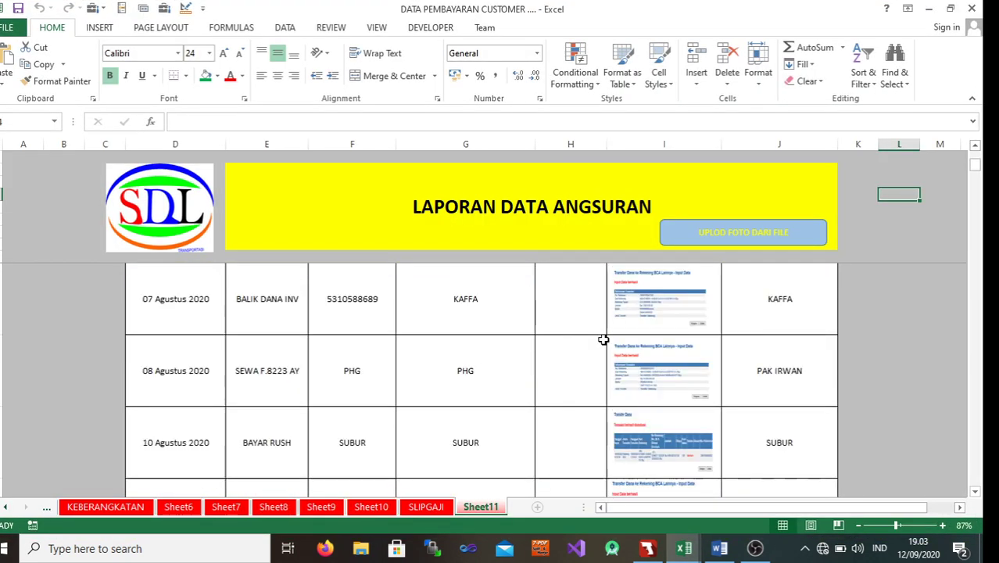
scroll(603, 339, "down", 3)
scroll(604, 339, "up", 3)
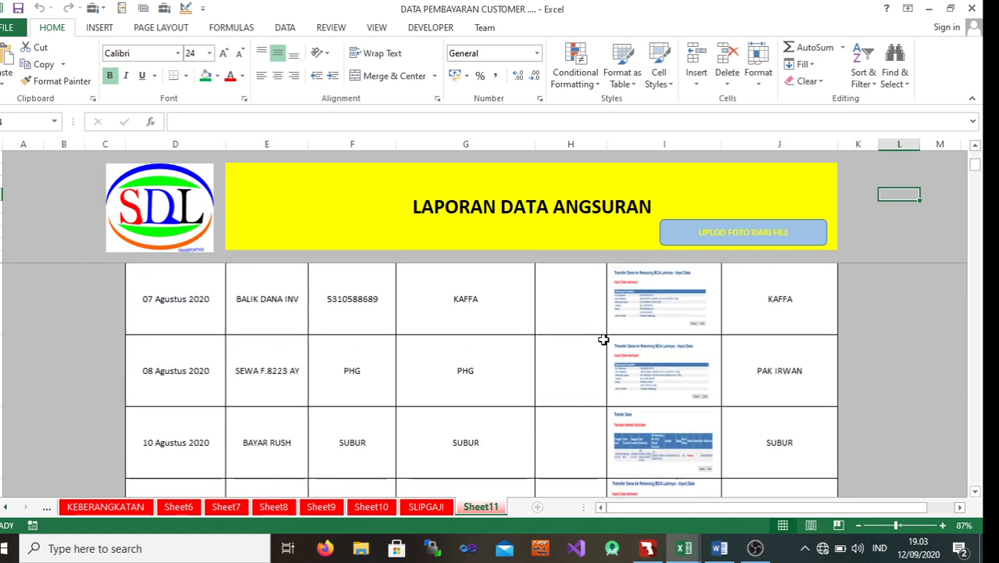
scroll(603, 339, "down", 1)
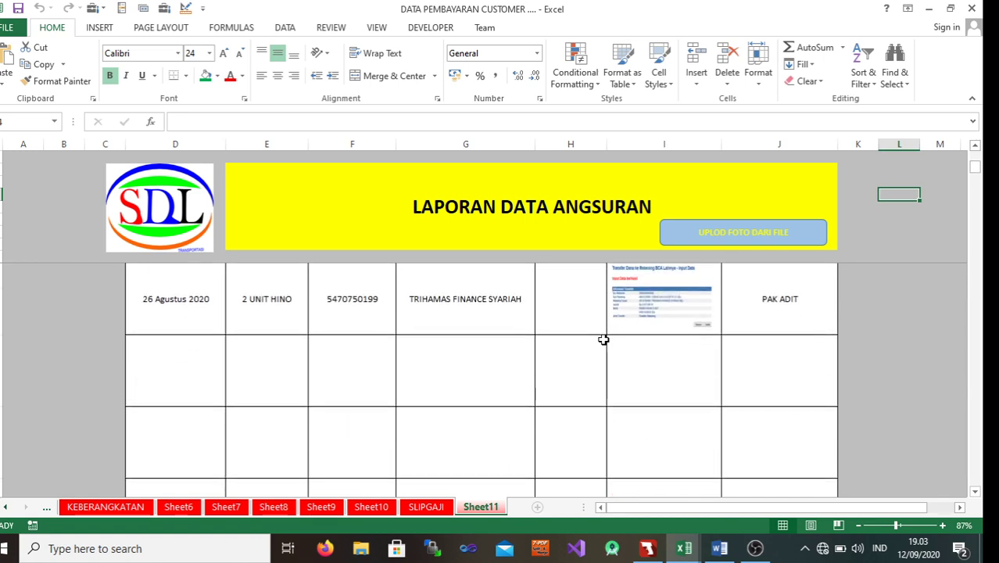
scroll(604, 339, "up", 1)
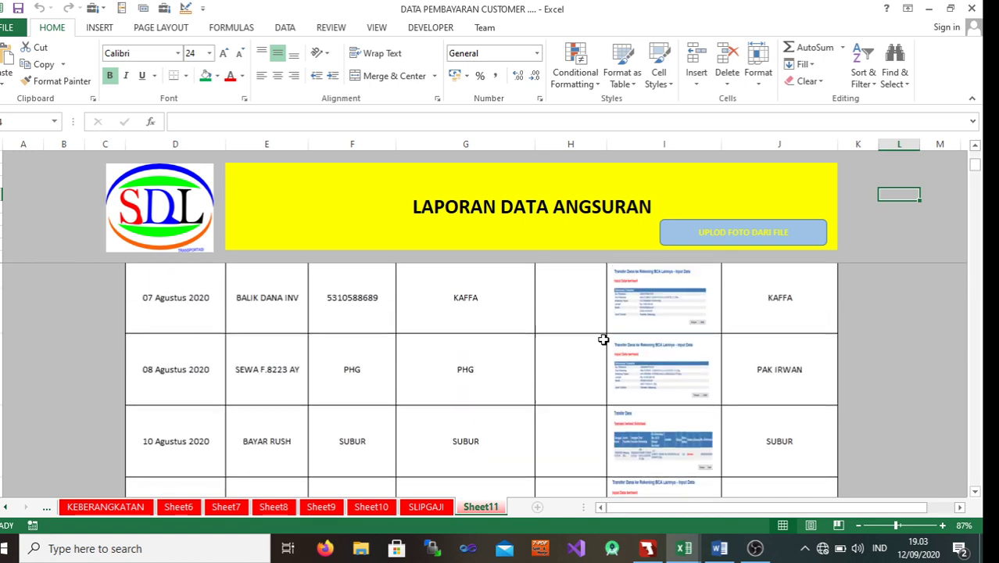
left_click(710, 244)
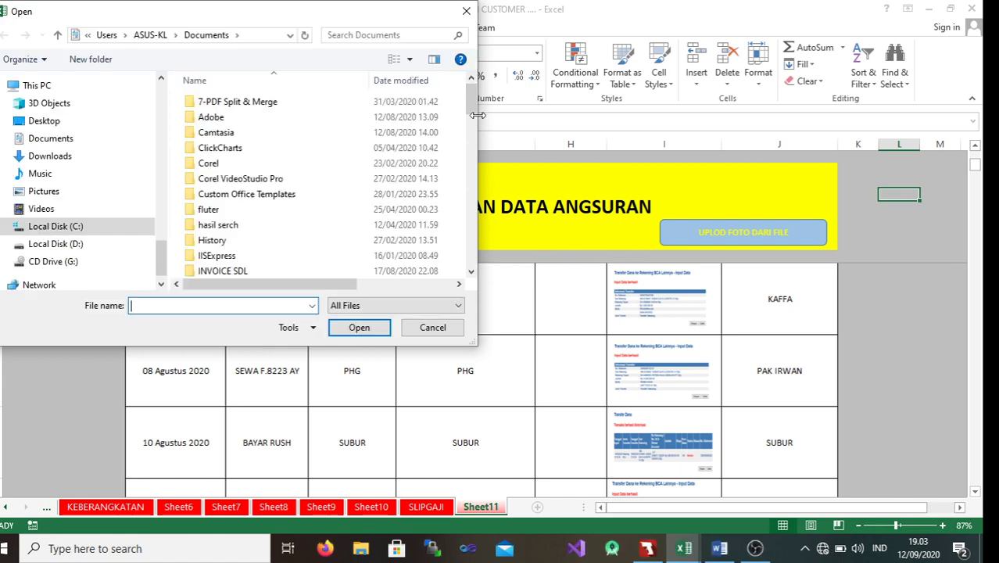
left_click(466, 11)
scroll(617, 282, "down", 1)
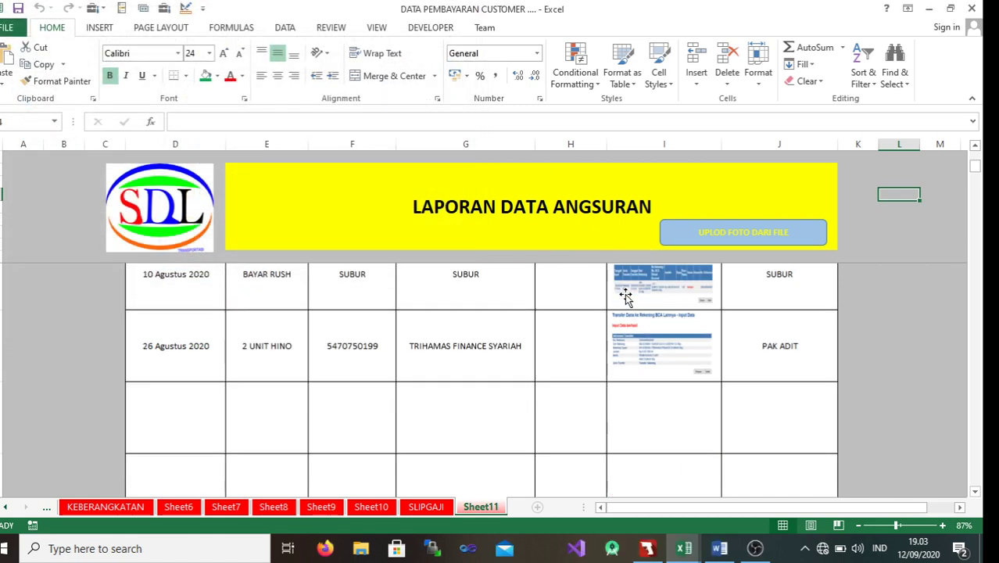
scroll(672, 344, "up", 1)
scroll(668, 365, "down", 3)
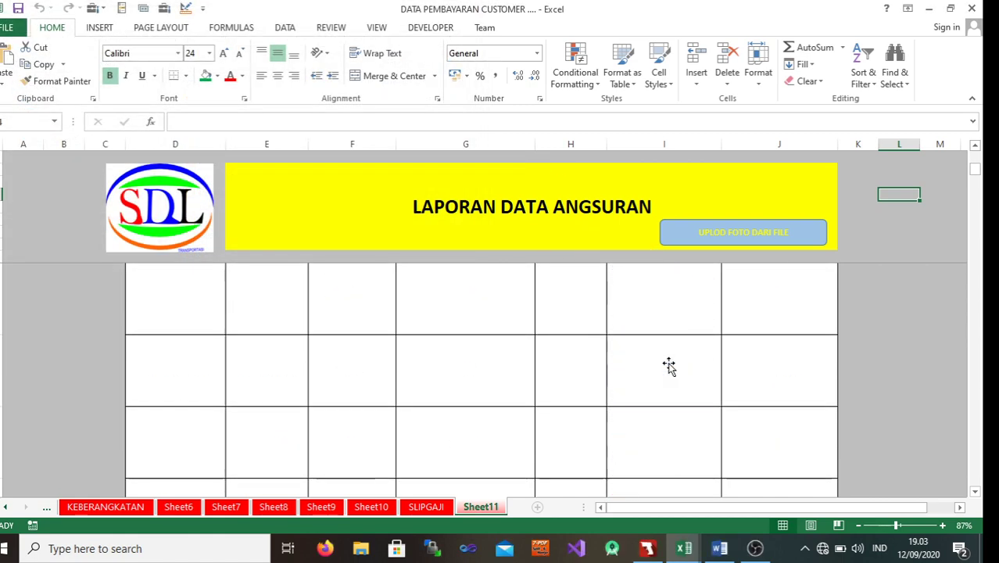
left_click(668, 362)
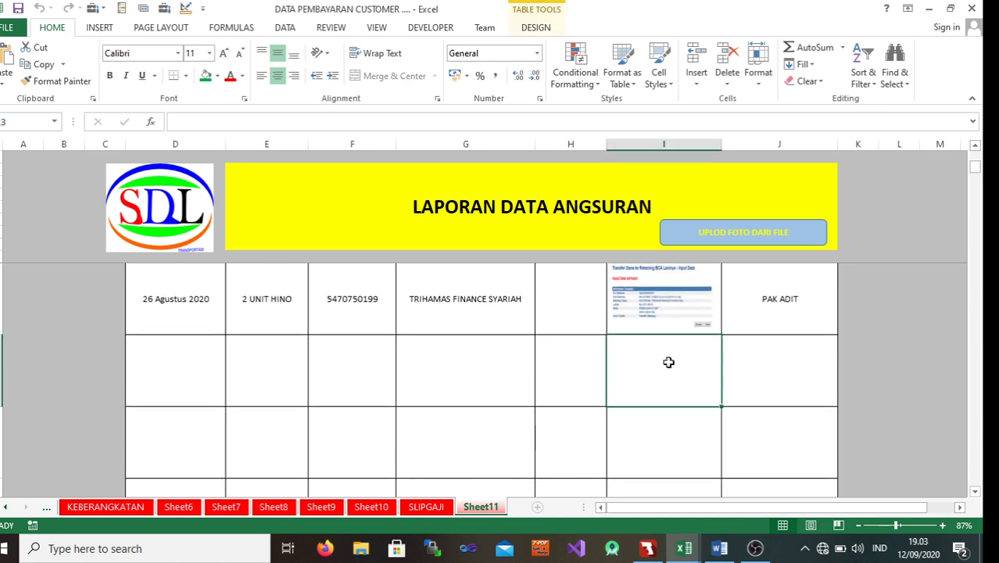
left_click(714, 236)
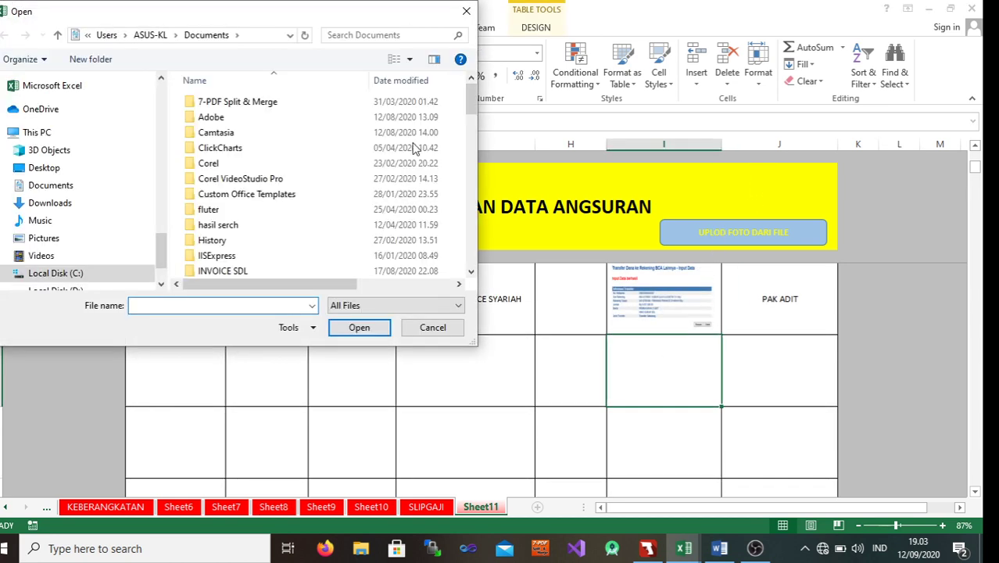
left_click(92, 239)
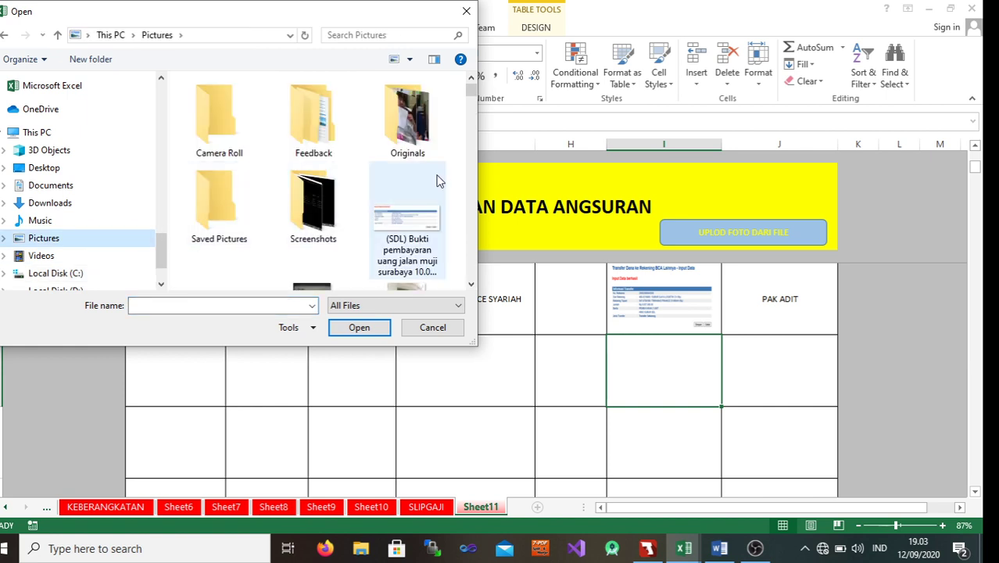
scroll(473, 91, "down", 2)
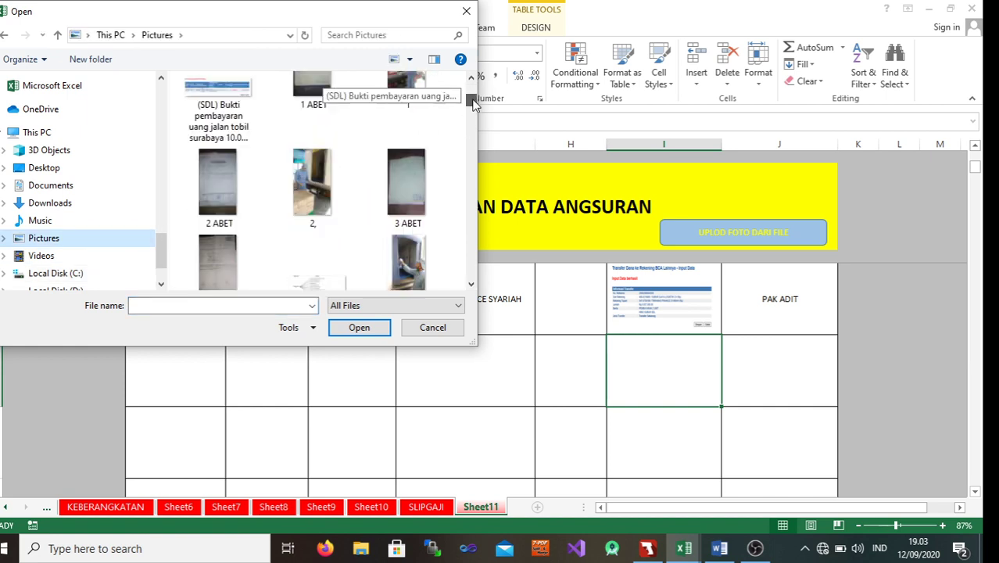
scroll(469, 92, "down", 2)
left_click(414, 213)
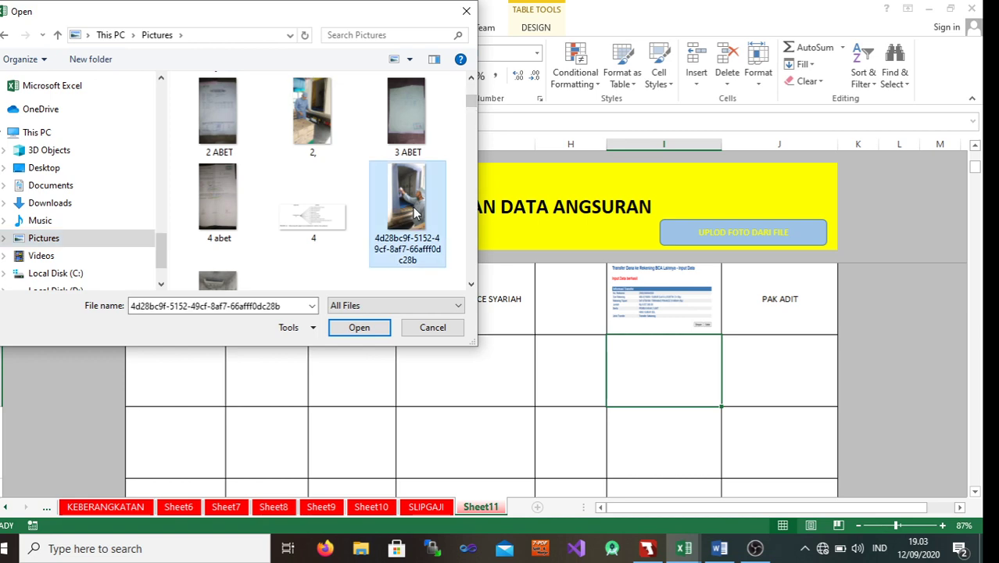
left_click(366, 331)
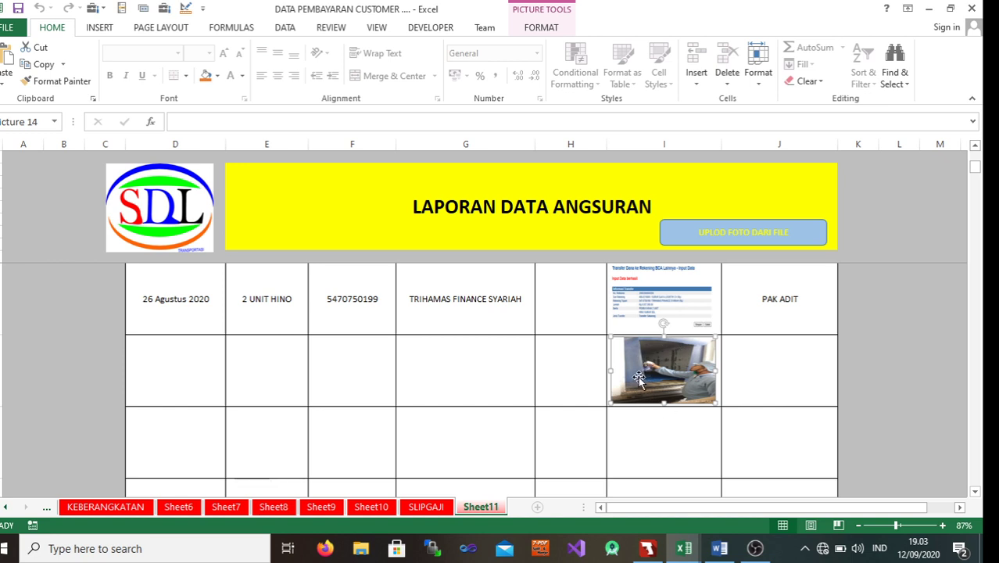
right_click(638, 378)
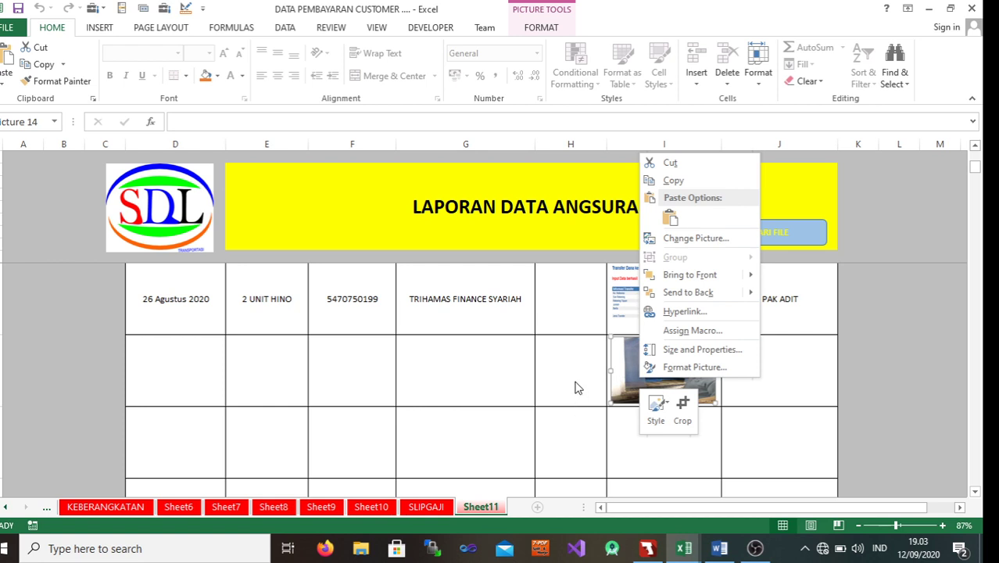
key("Escape")
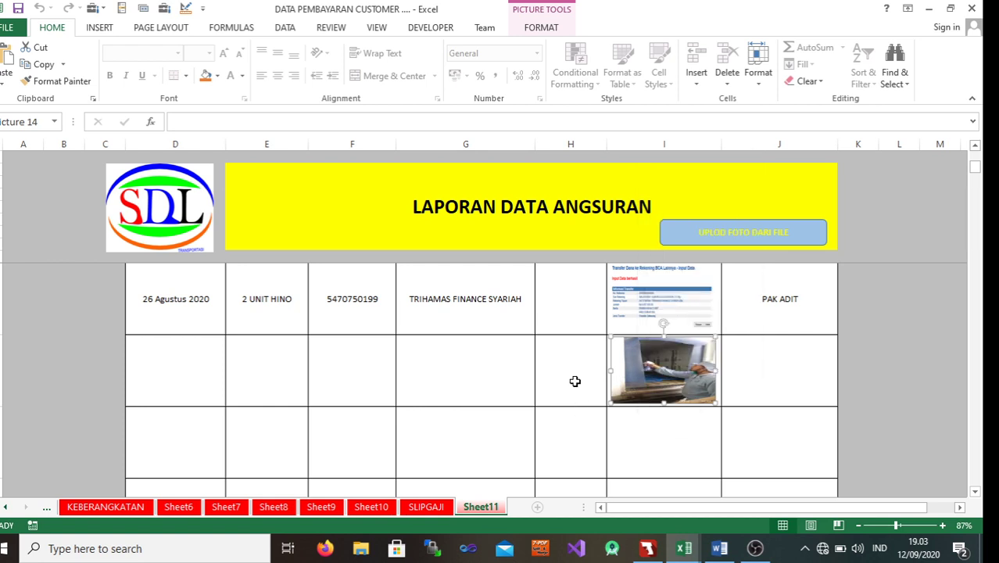
key("Delete")
left_click(627, 423)
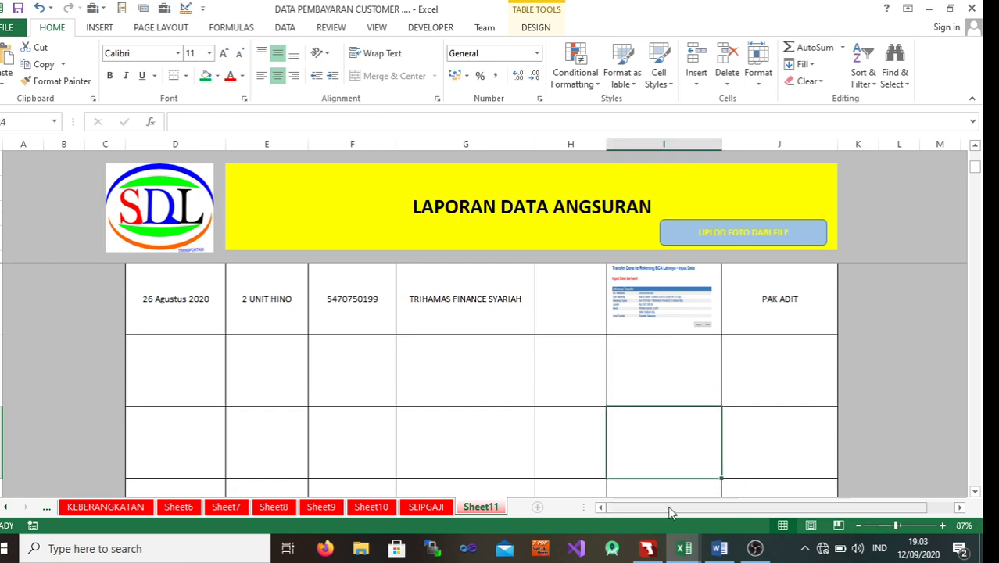
left_click(698, 554)
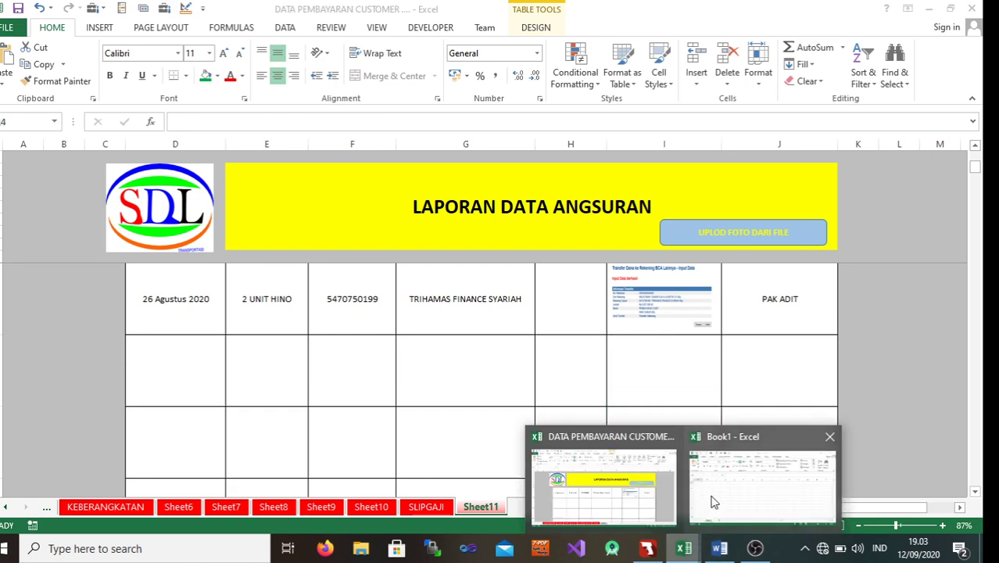
Step: Maximize Book1 and enter the headings NAMA in C4 and ALAMA in D4
left_click(712, 501)
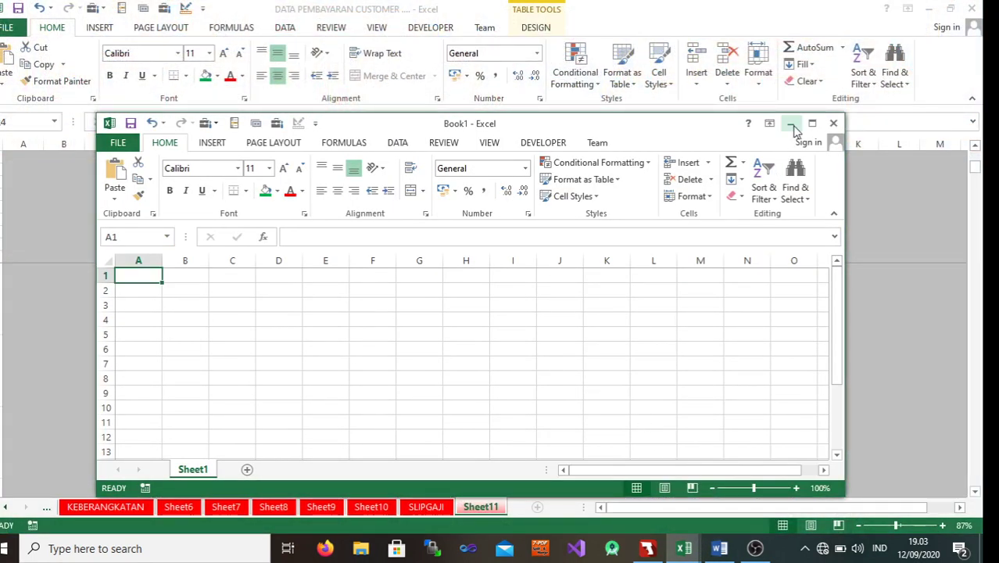
left_click(812, 123)
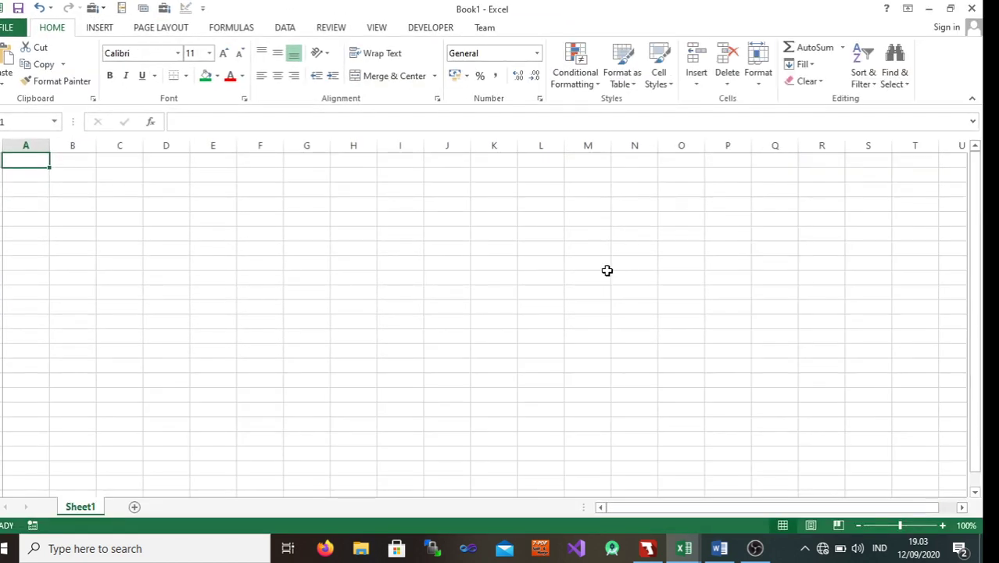
left_click(141, 205)
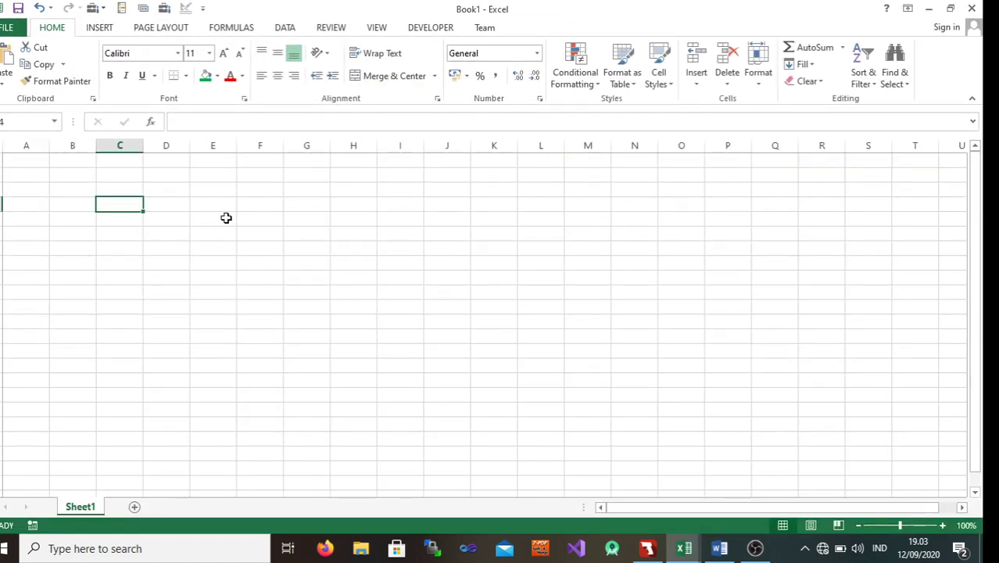
type("NAMA")
key("Right")
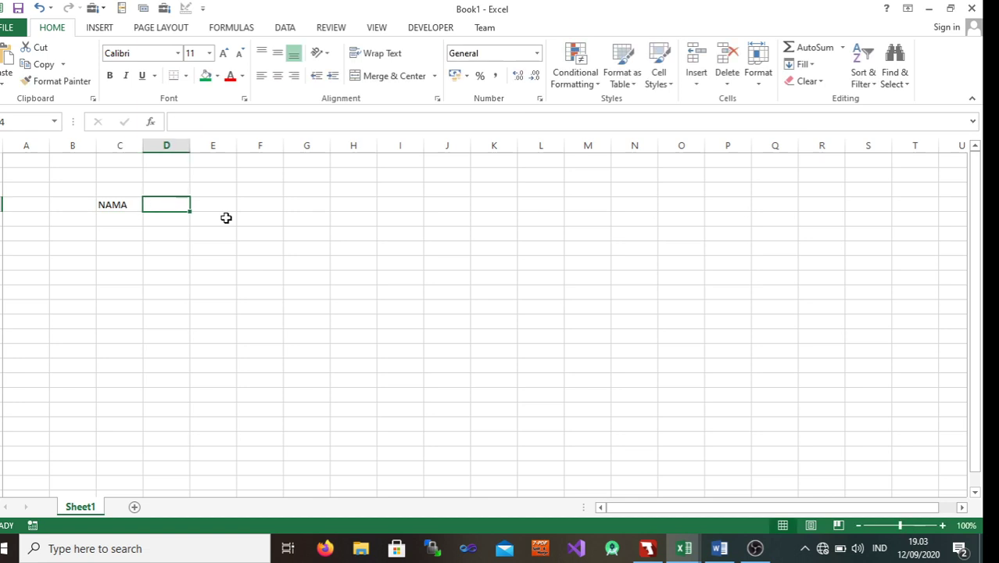
type("ALAMA")
key("Right")
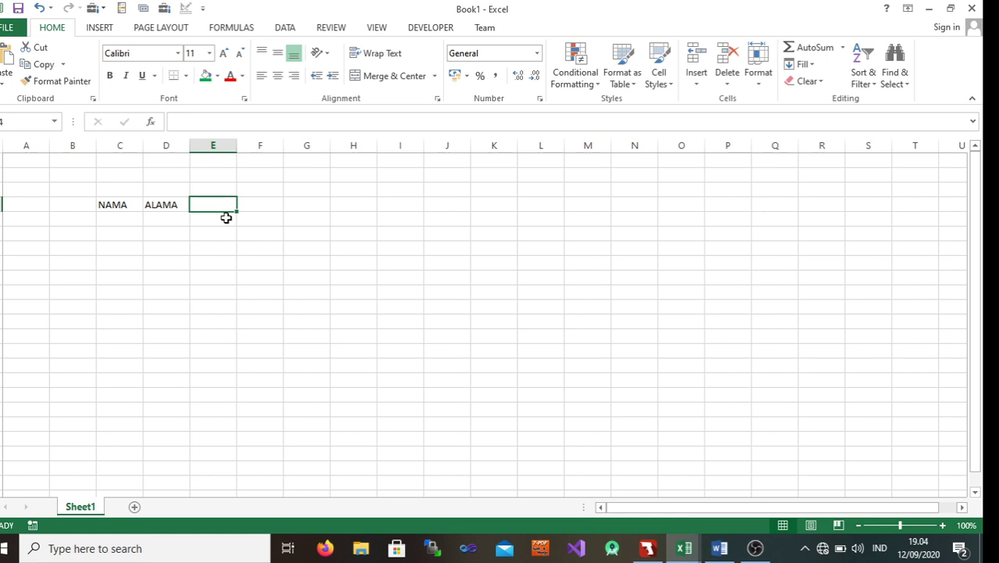
Step: Replace the D4 heading with JENIS KELAMIN and enter FOTO in E4
type("JENIS")
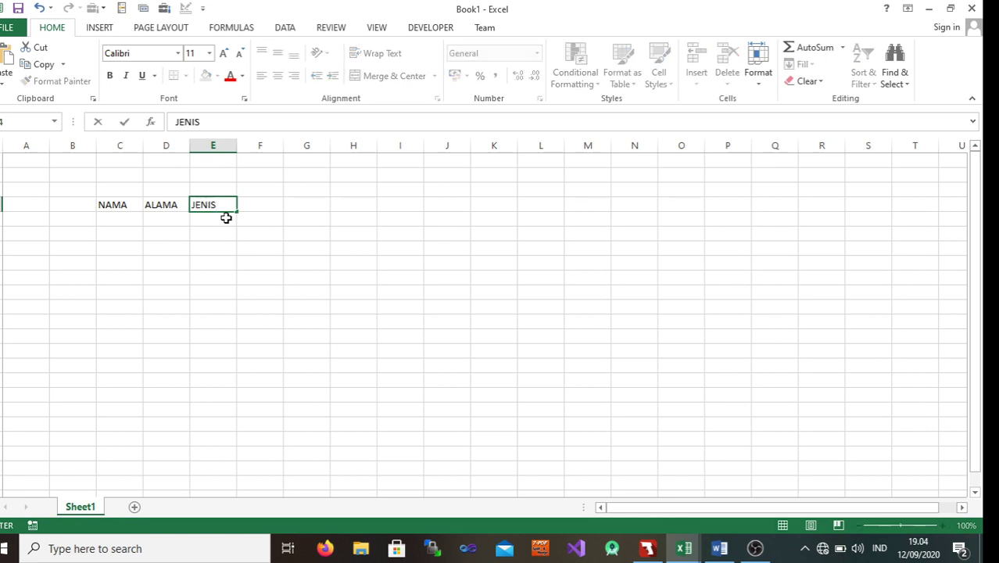
key("BackSpace")
key("BackSpace")
key("BackSpace")
key("Left")
key("Left")
key("Right")
key("BackSpace")
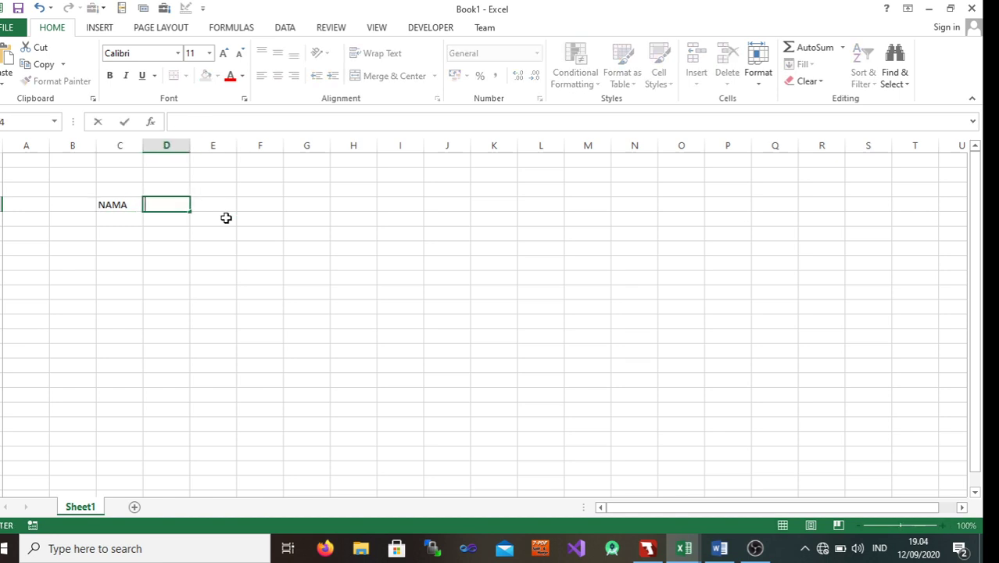
type("JENISS")
type("LAMIN")
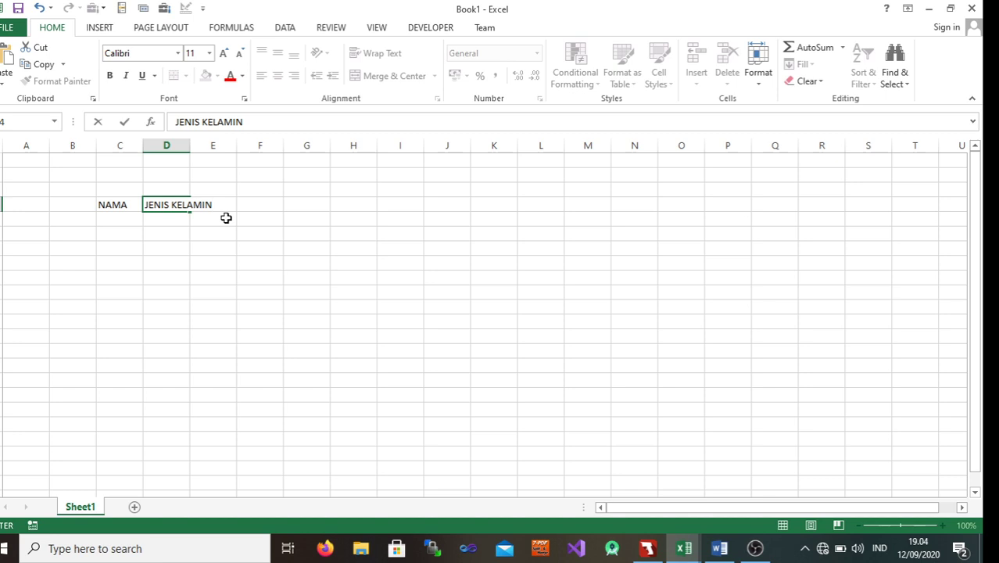
key("Tab")
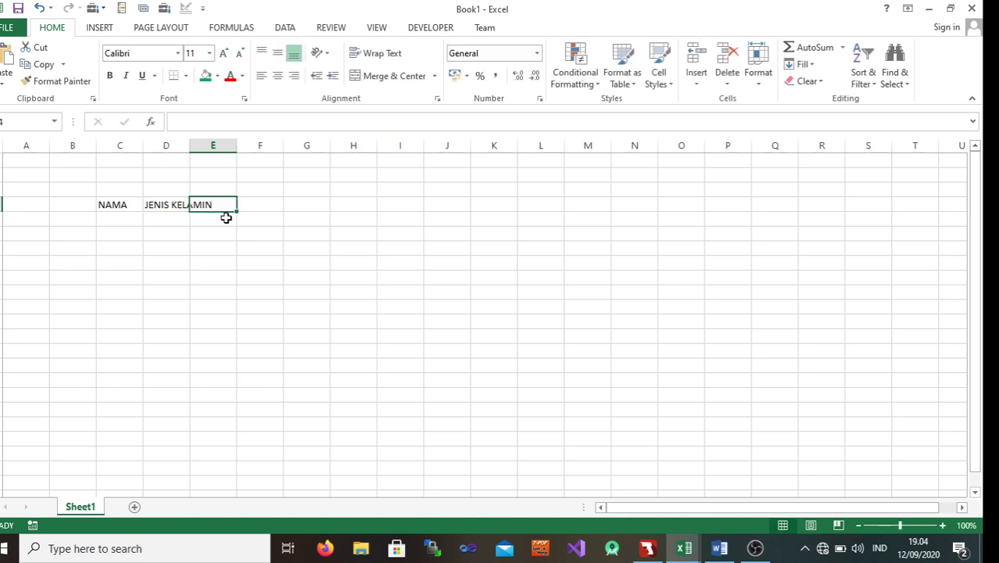
type("FOTO")
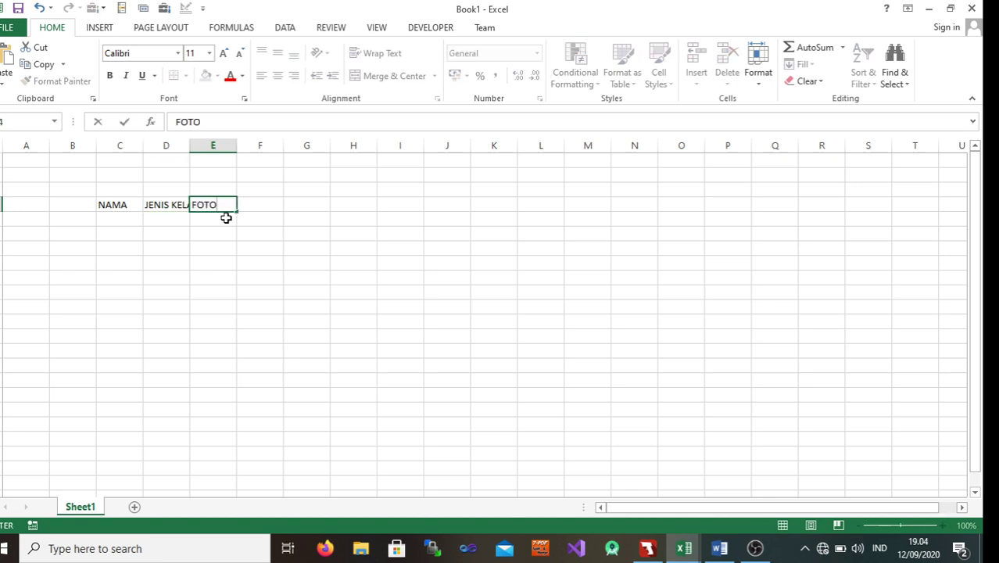
left_click(226, 218)
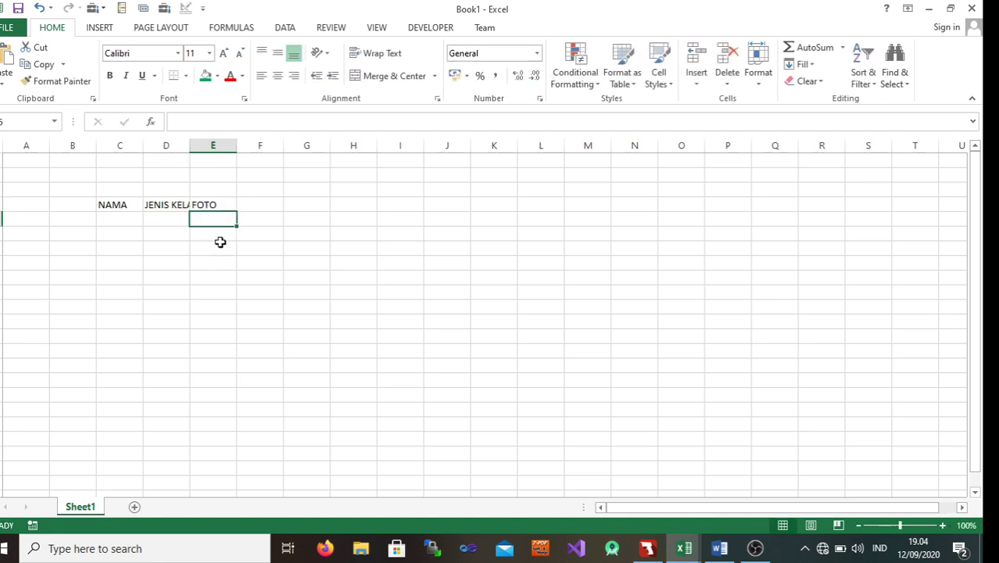
Step: Autofit column D to the JENIS KELAMIN text and hide the sheet gridlines
double_click(190, 146)
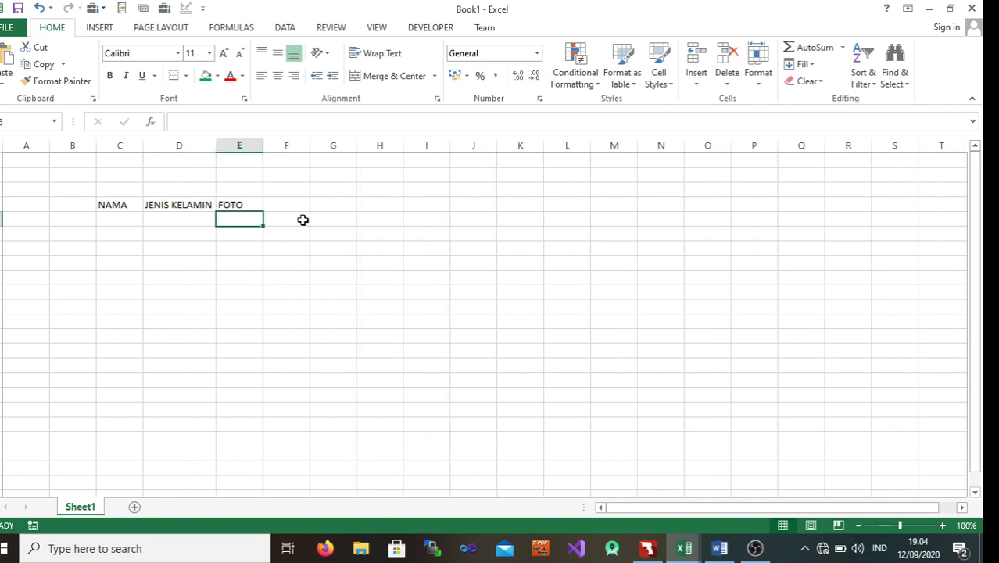
left_click(301, 219)
left_click(334, 29)
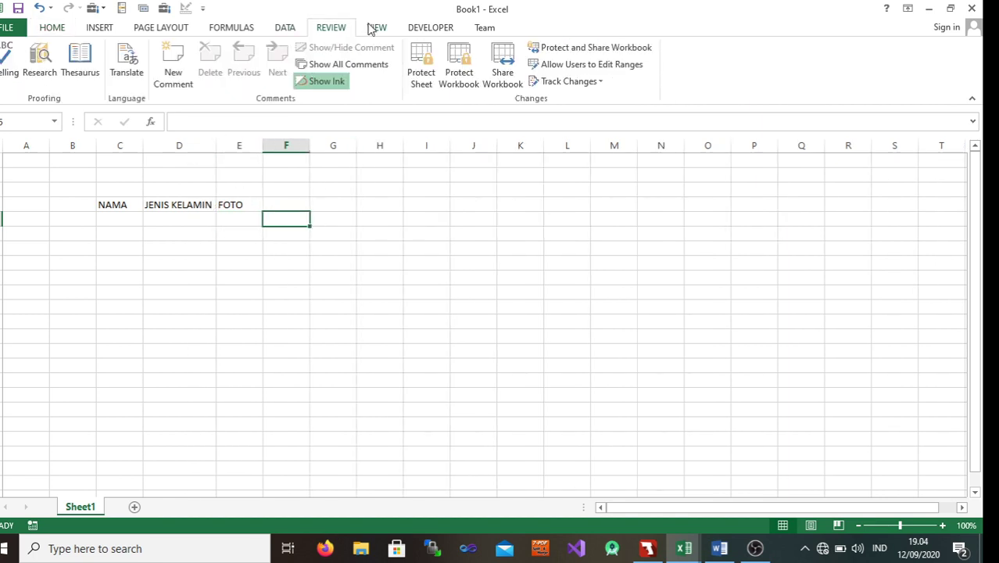
left_click(375, 31)
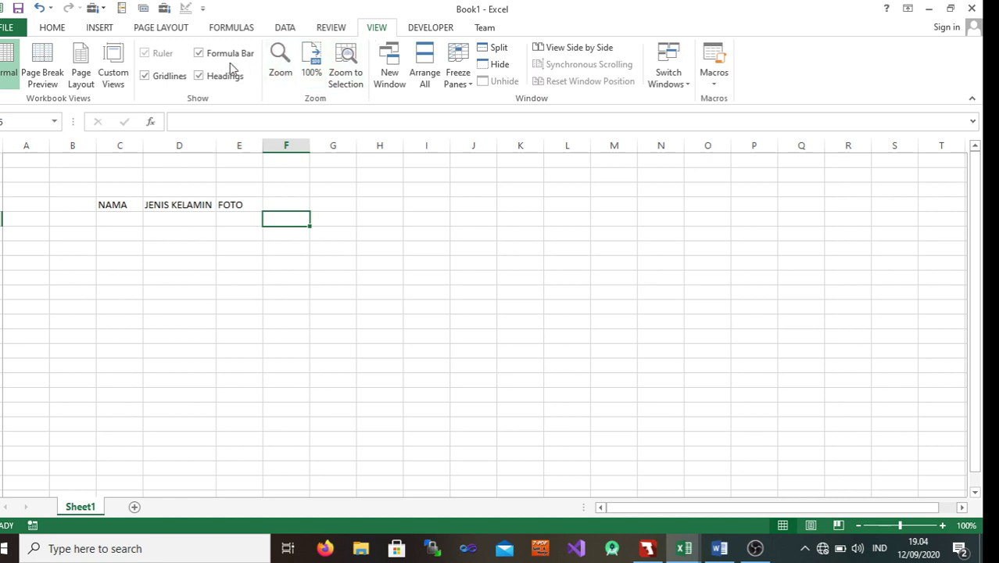
left_click(145, 76)
Step: Fill header cells C4:E4 yellow with All Borders, then select the table range C4:E14
left_click(213, 276)
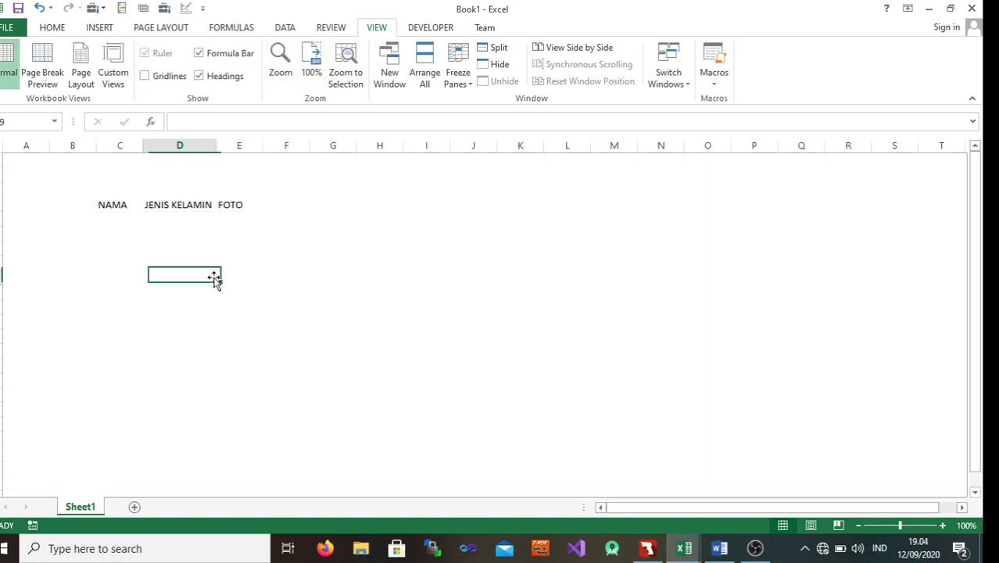
left_click_drag(116, 205, 233, 204)
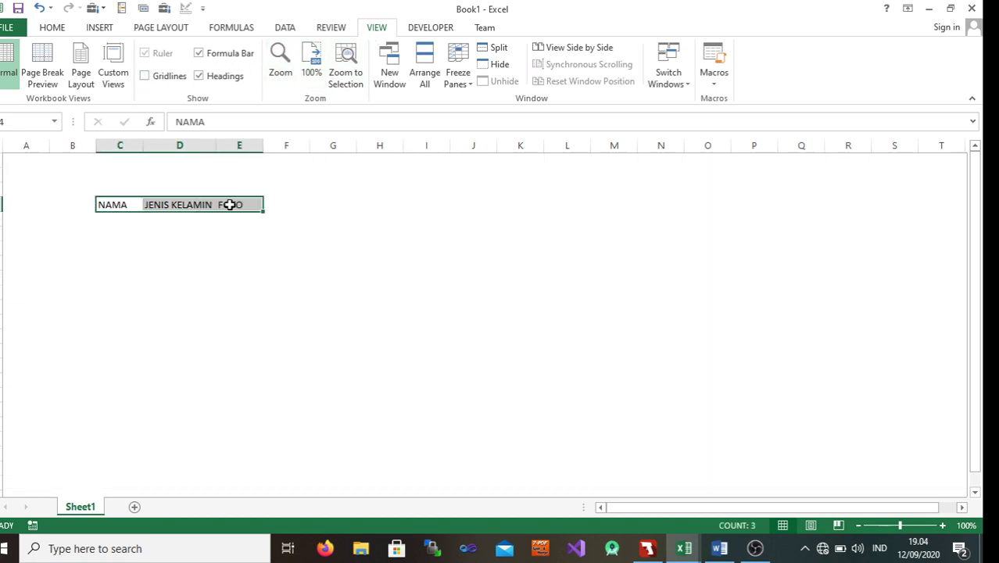
left_click(62, 30)
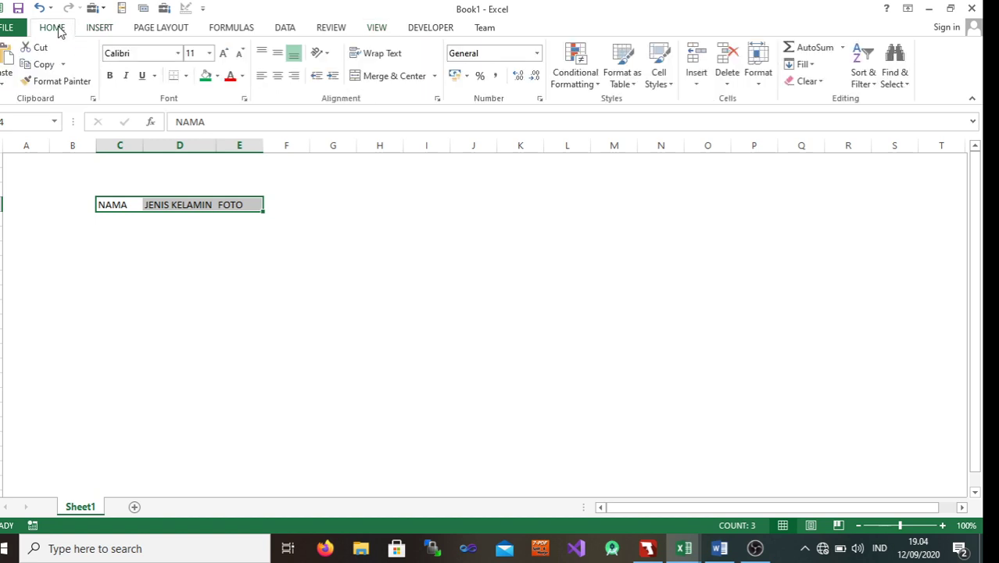
left_click(217, 76)
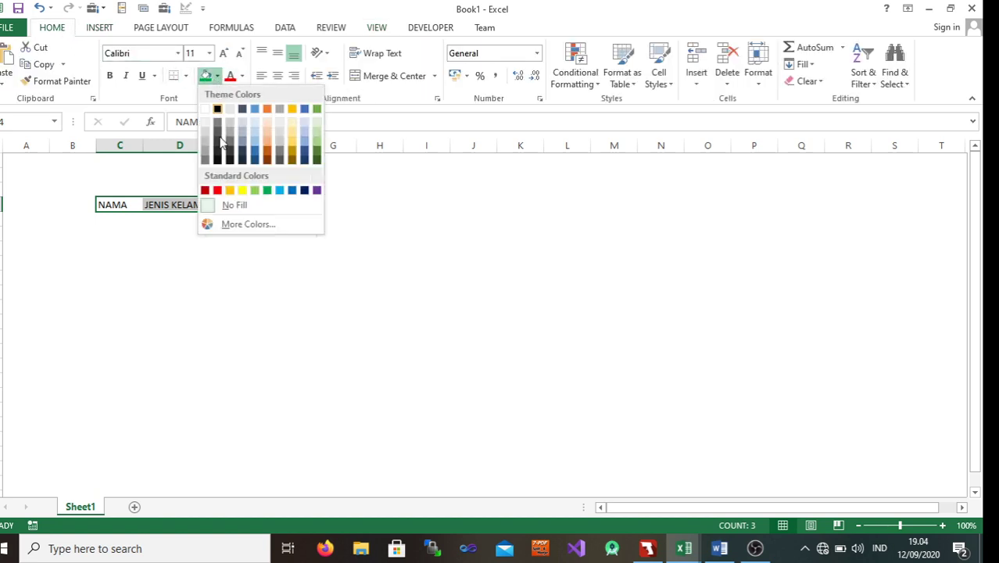
left_click(238, 190)
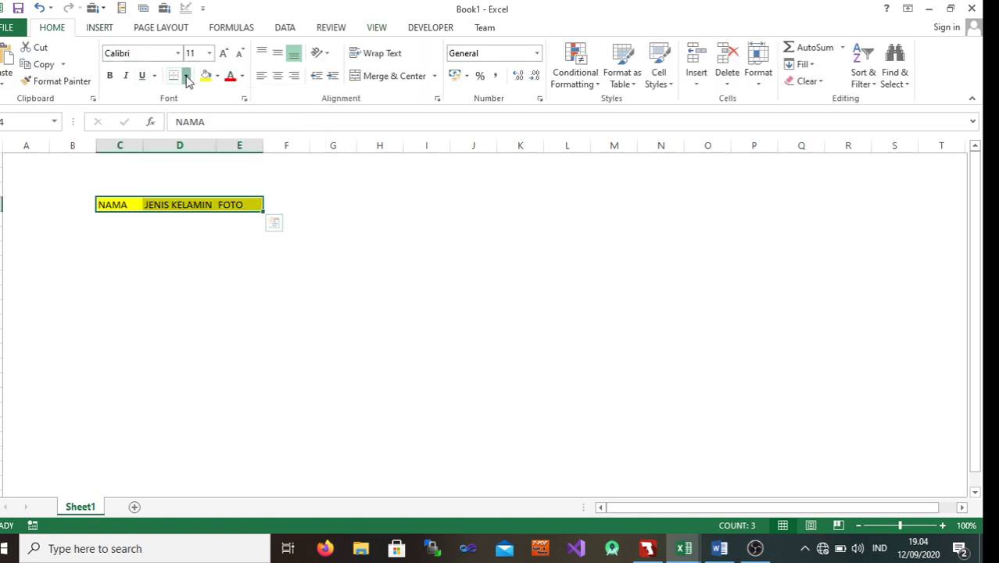
left_click(186, 76)
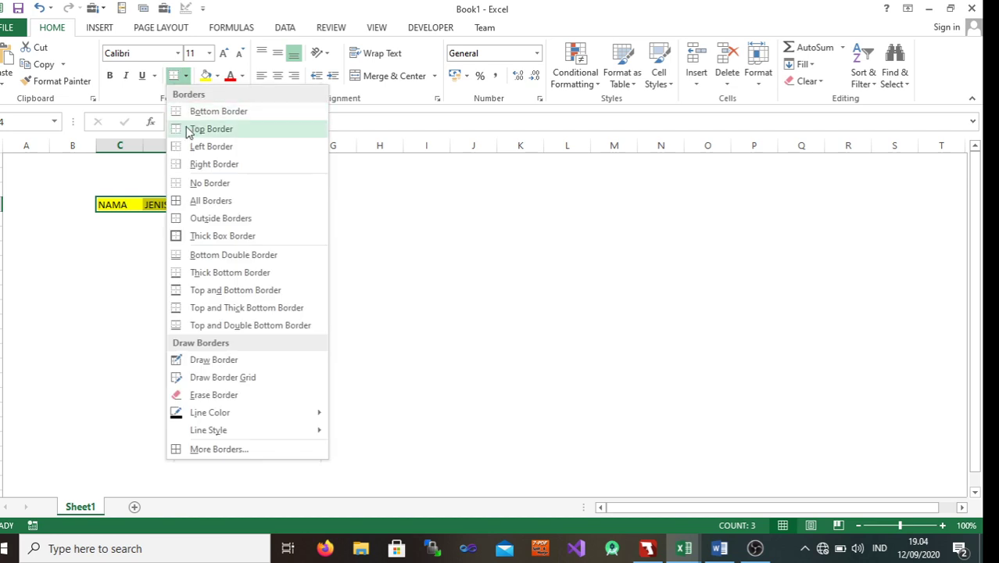
left_click(202, 200)
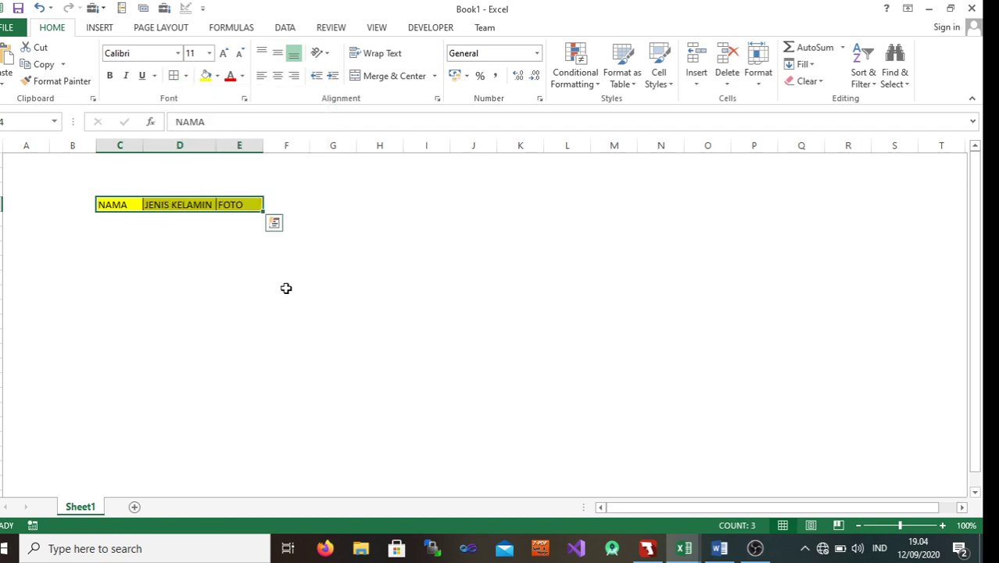
left_click(285, 289)
left_click_drag(119, 203, 250, 356)
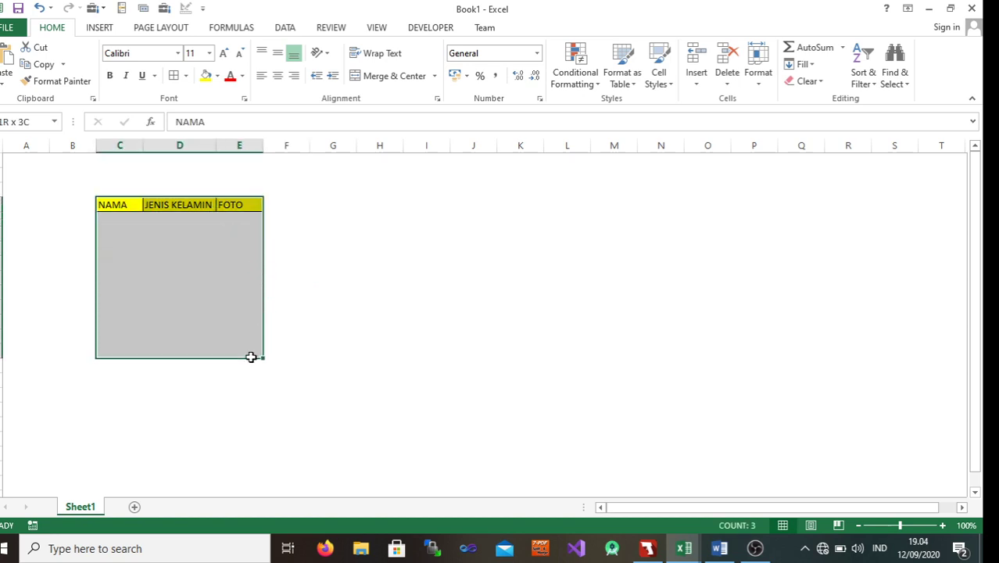
Step: Apply All Borders to C4:E14 and widen the FOTO column E
left_click(173, 76)
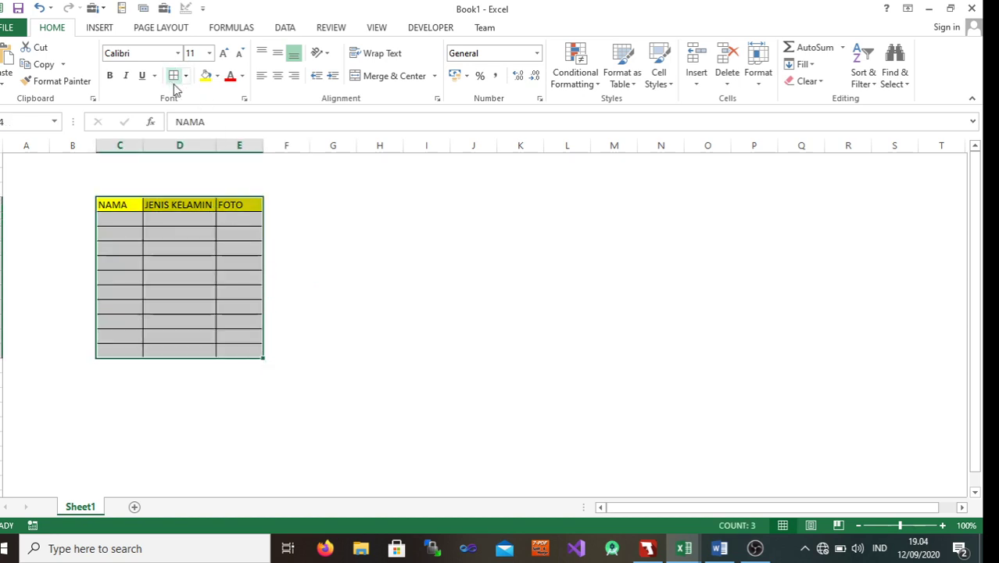
left_click(337, 264)
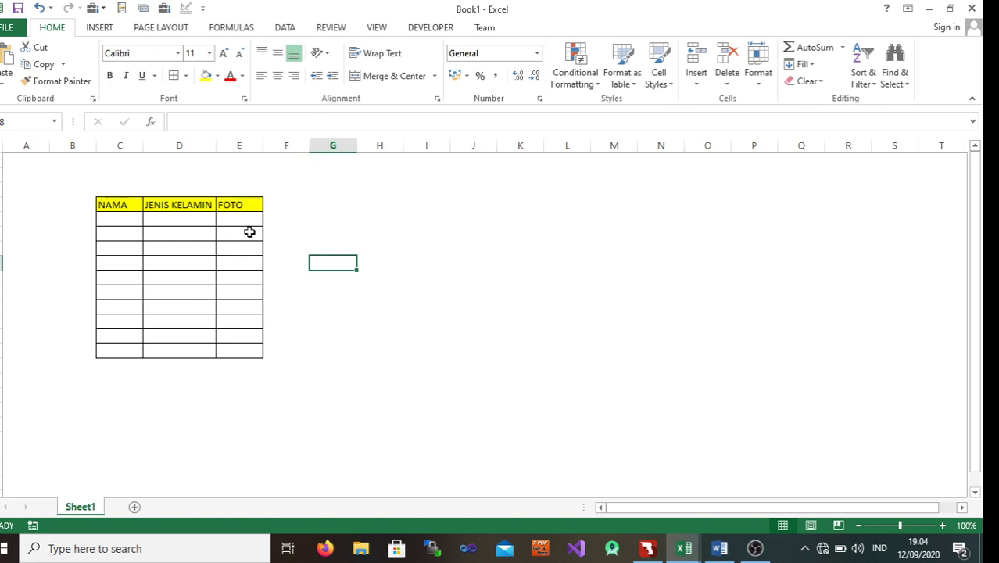
left_click_drag(263, 145, 328, 157)
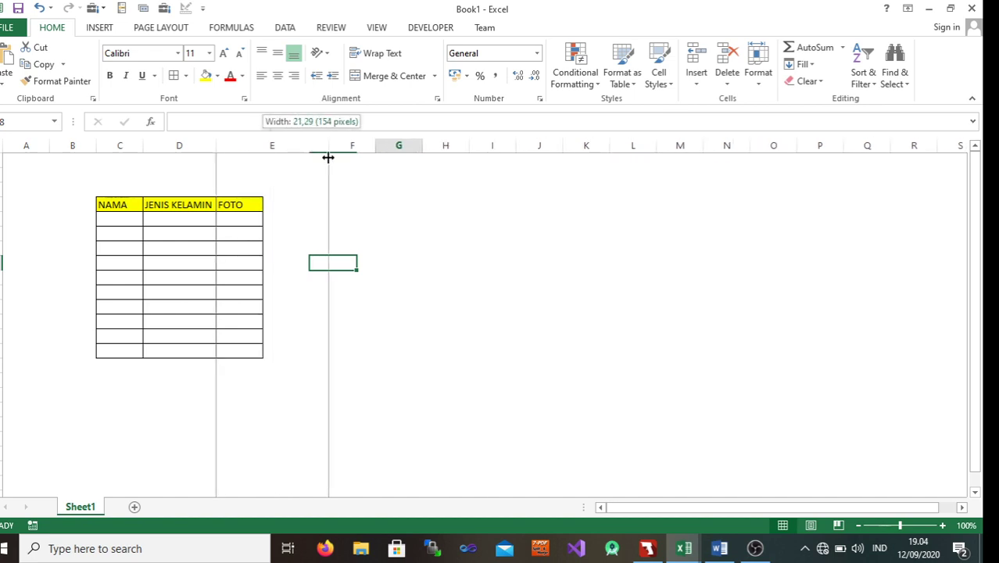
Step: Center the NAMA, JENIS KELAMIN and FOTO header texts in C4:E4
mouse_move(126, 200)
left_mouse_down()
mouse_move(245, 220)
mouse_move(263, 204)
left_mouse_up()
left_click(278, 78)
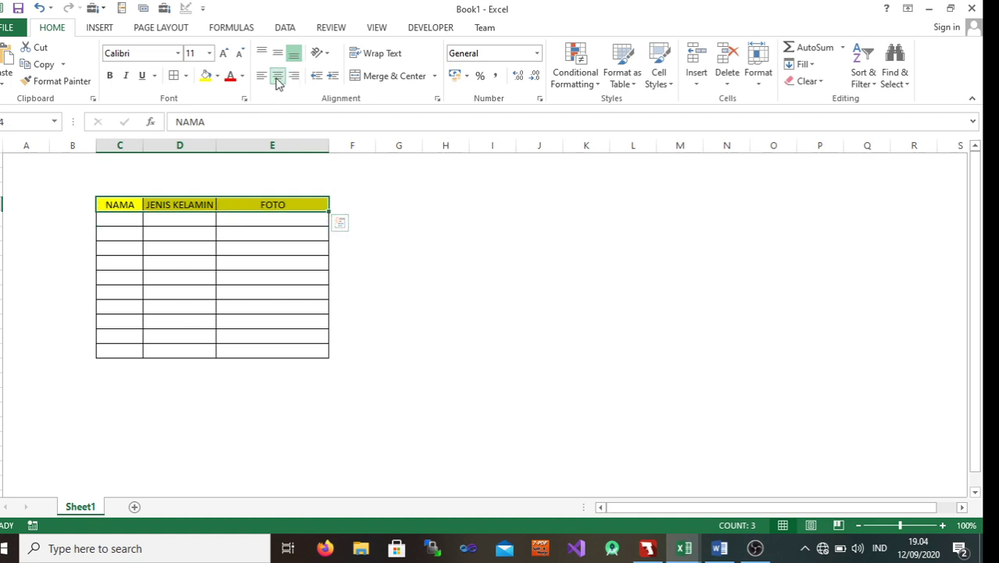
left_click(448, 331)
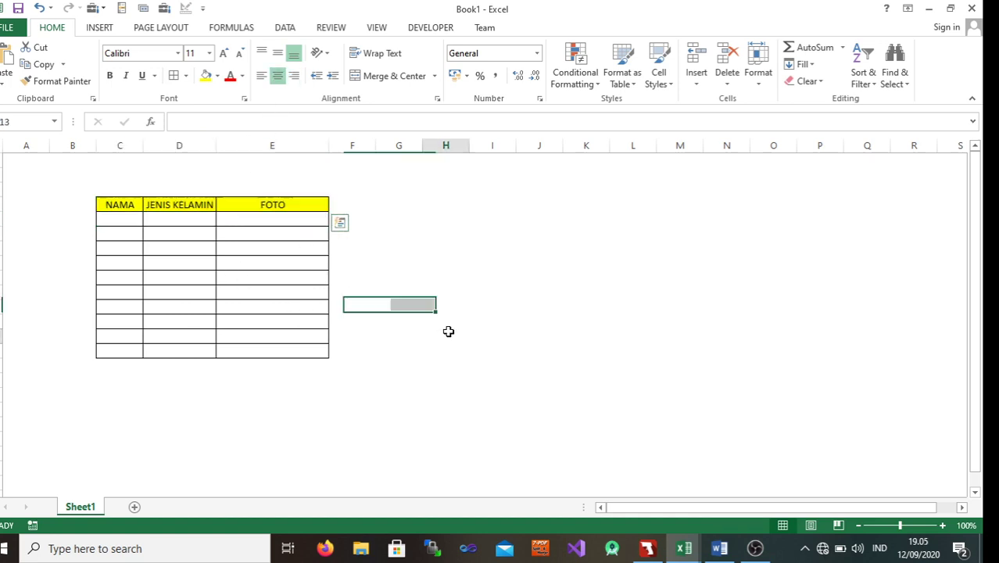
left_click(287, 222)
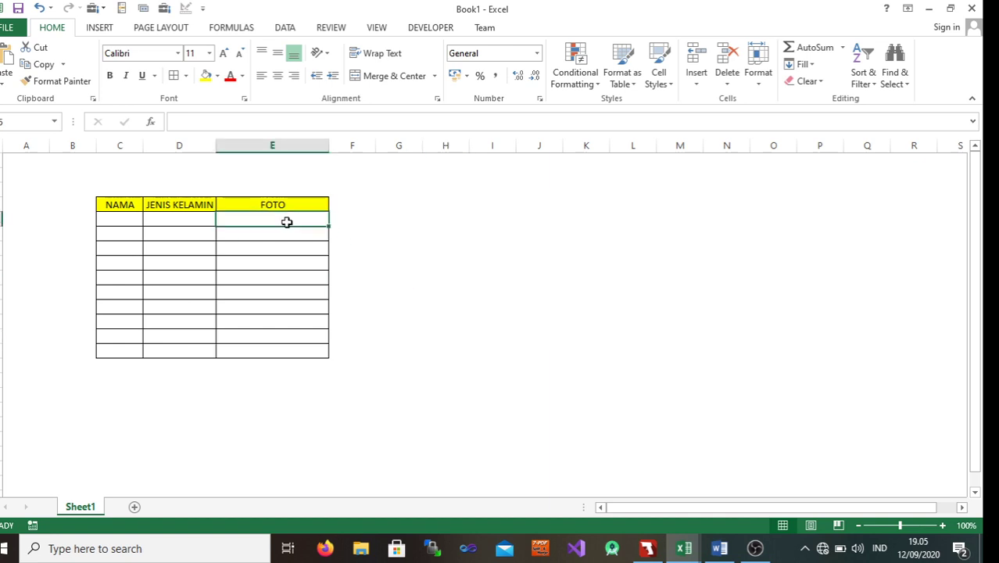
left_click(280, 146)
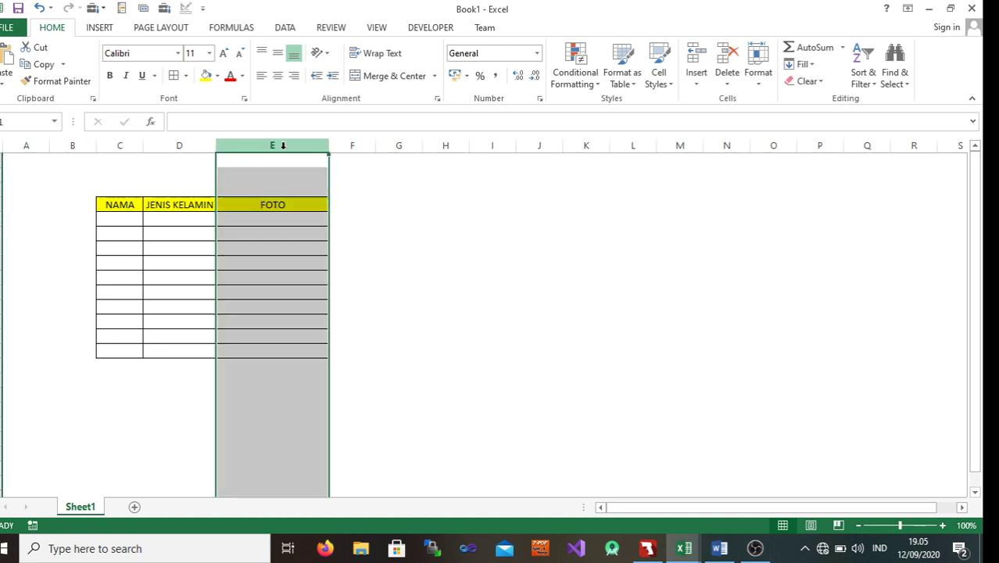
Step: Set column E's width to 50, then narrow it to 25
left_click(380, 216)
left_click(304, 145)
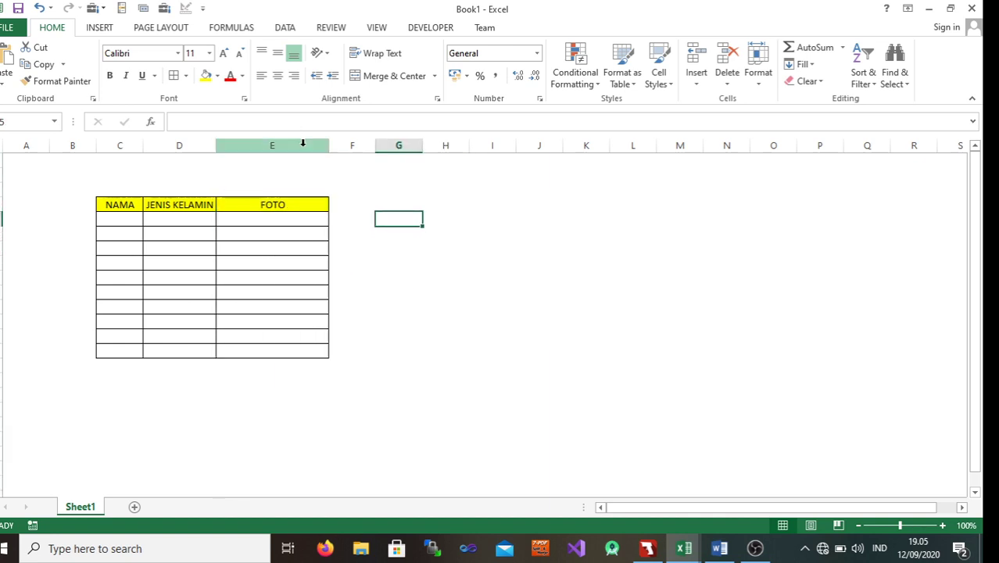
right_click(303, 144)
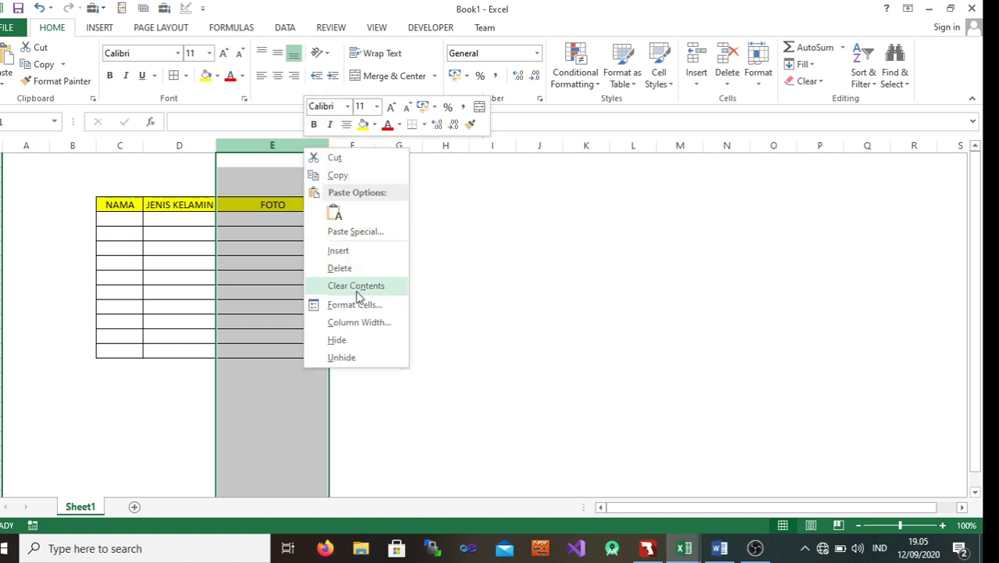
left_click(364, 323)
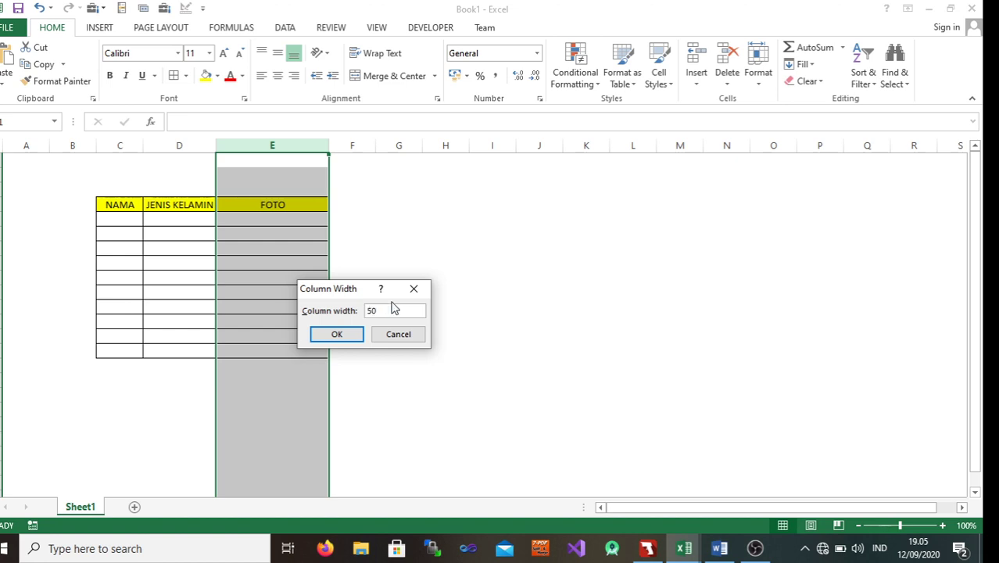
left_click(341, 333)
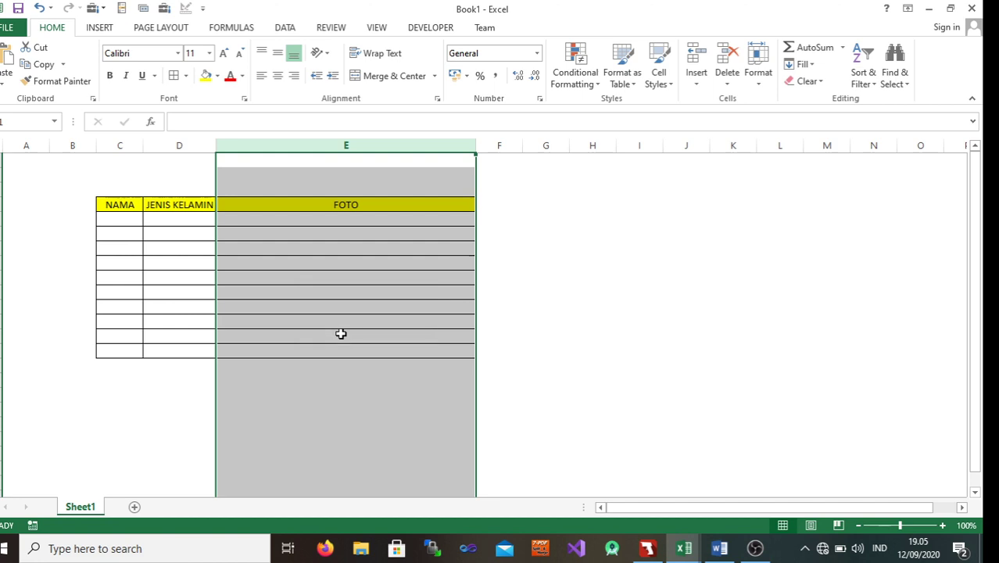
right_click(407, 141)
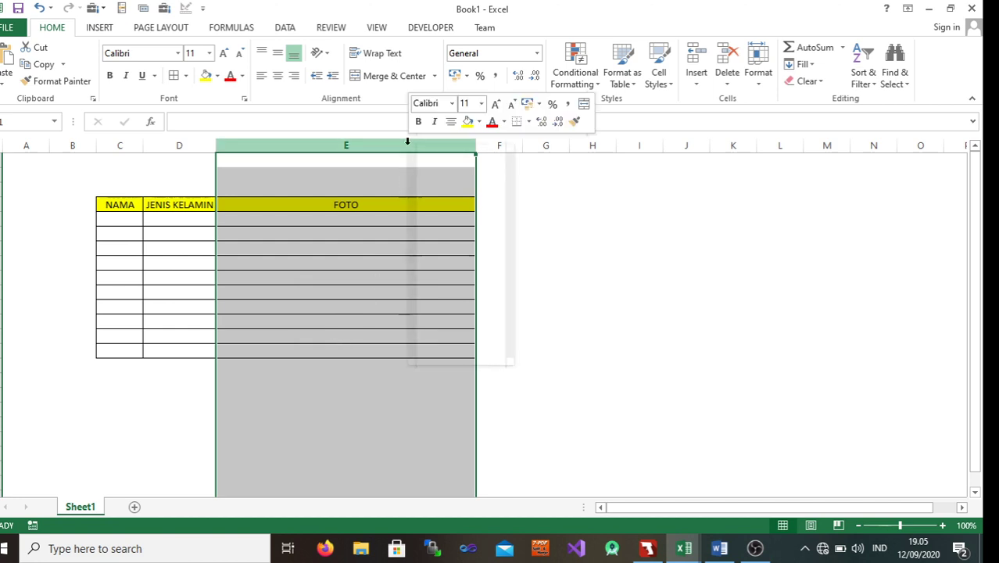
left_click(457, 318)
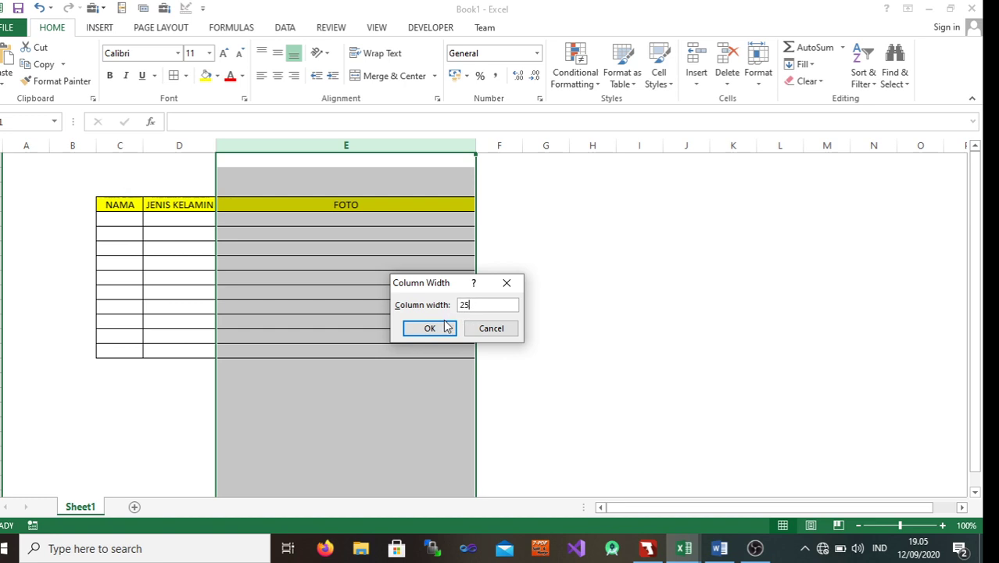
left_click(440, 328)
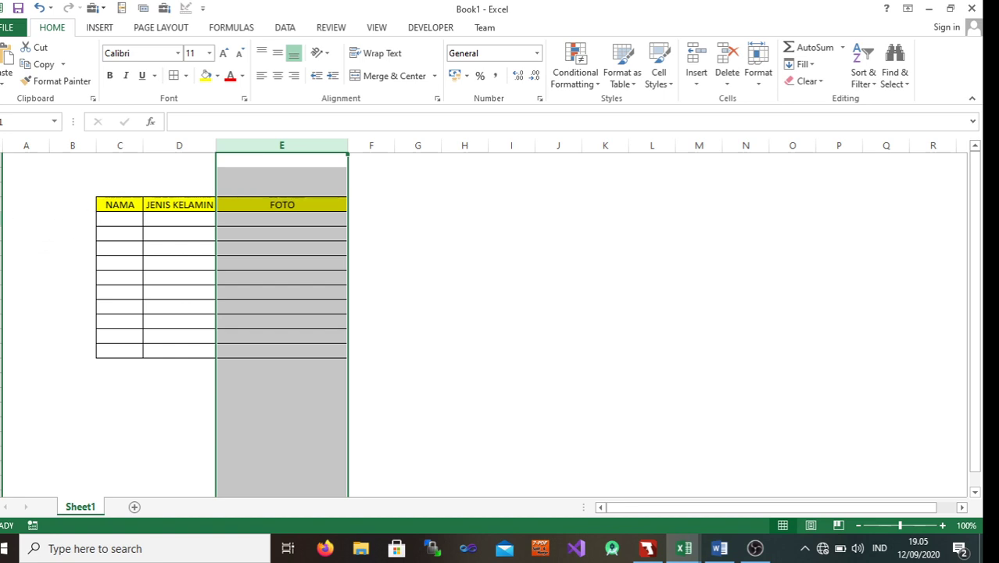
left_click(4, 219)
Step: Set the first data row's height to 30, then 50, then 80
right_click(3, 220)
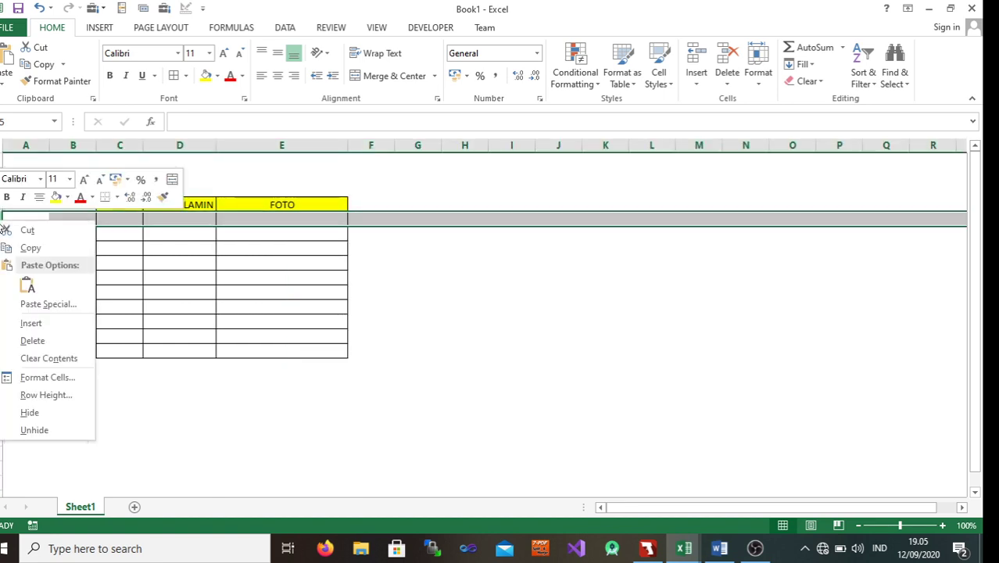
left_click(47, 395)
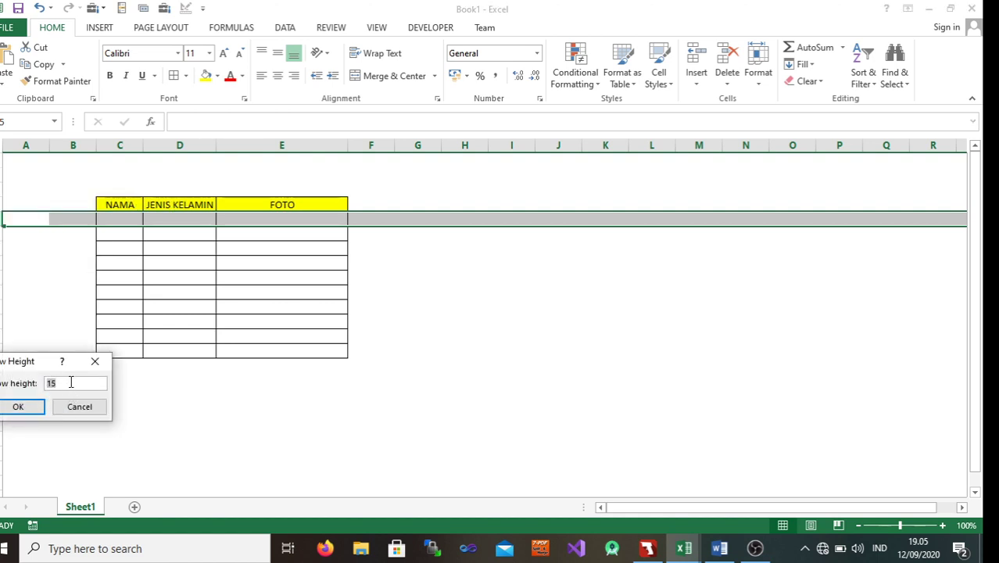
key("BackSpace")
type("30")
left_click(31, 407)
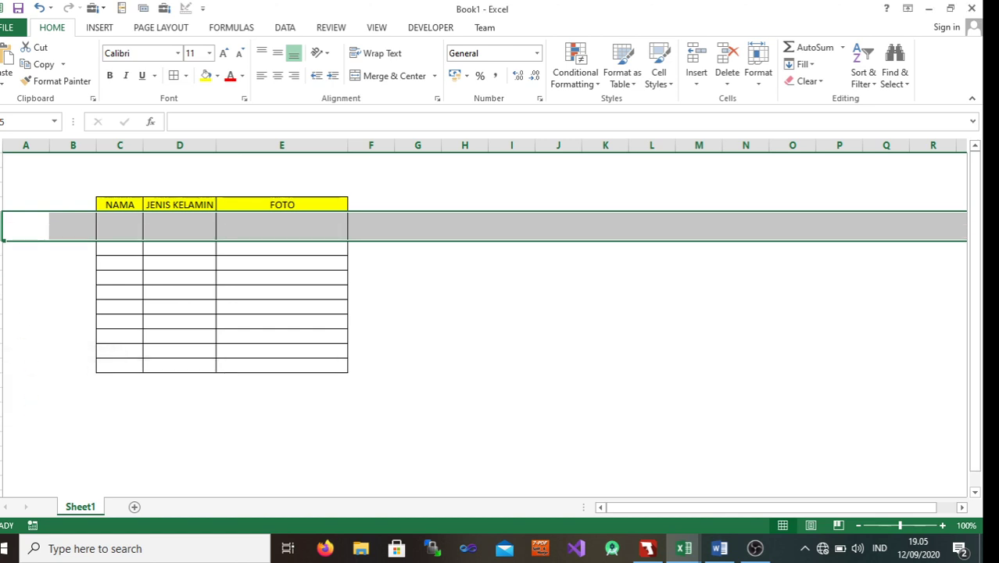
right_click(2, 226)
left_click(44, 398)
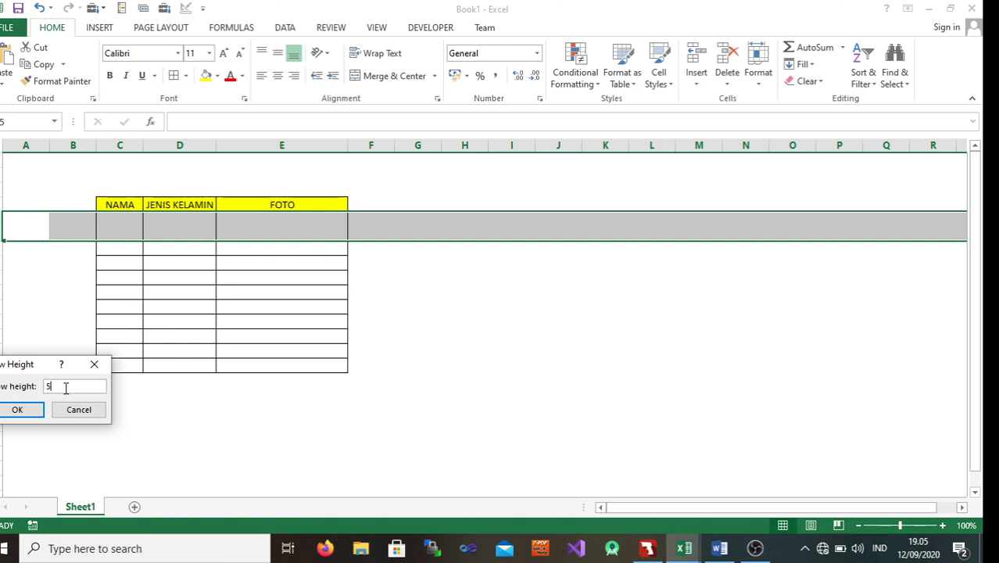
left_click(32, 411)
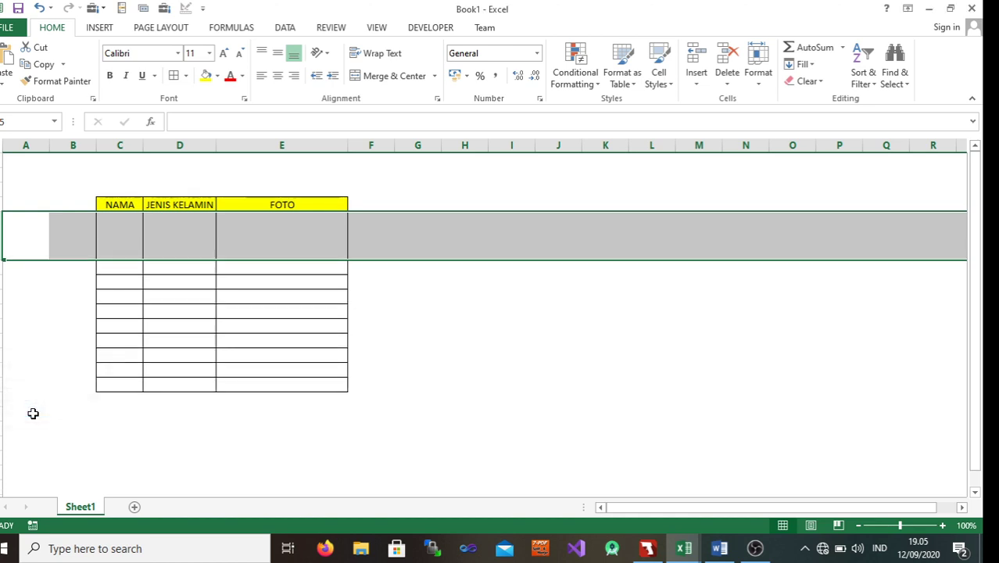
right_click(4, 234)
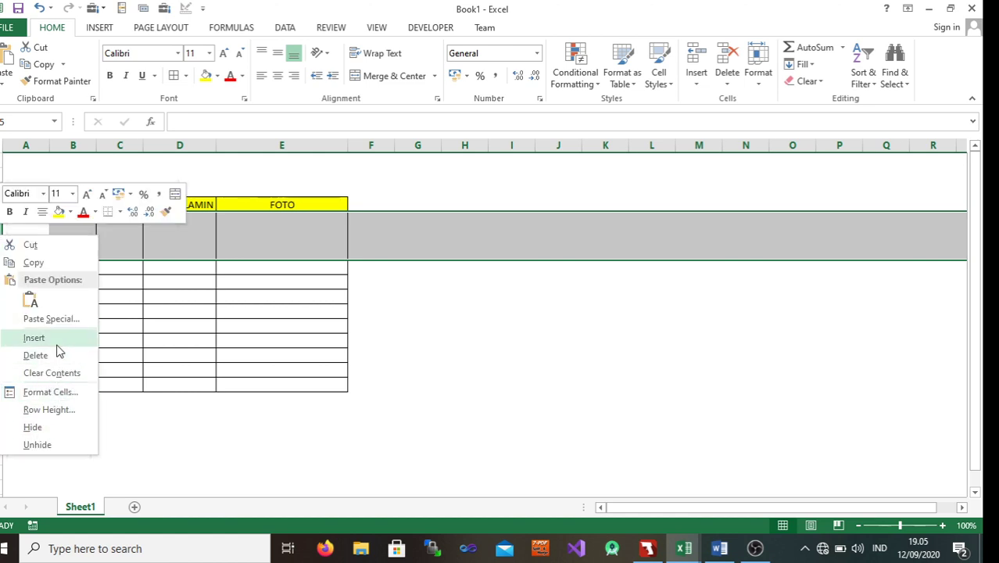
left_click(66, 409)
type("80")
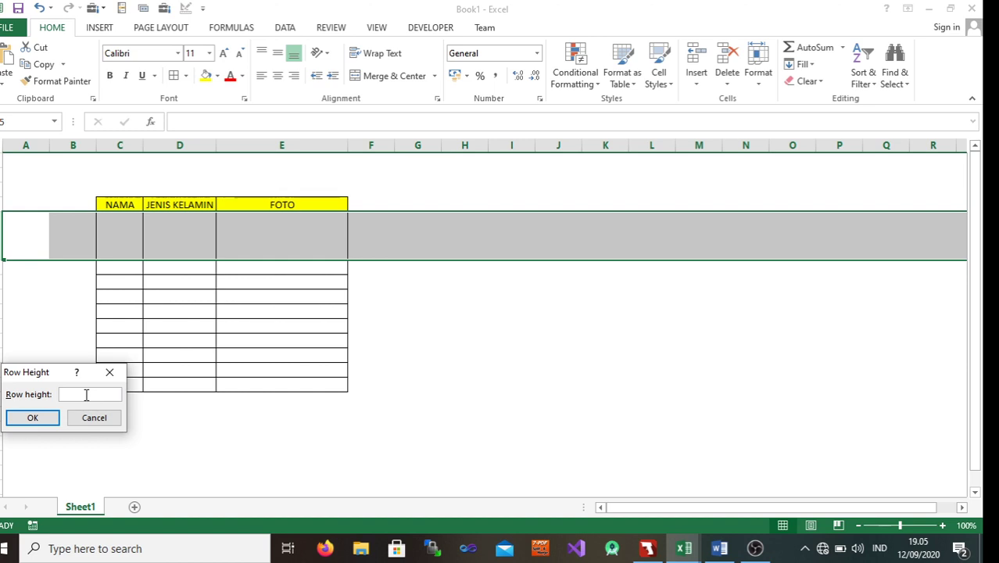
left_click(34, 416)
left_click(447, 380)
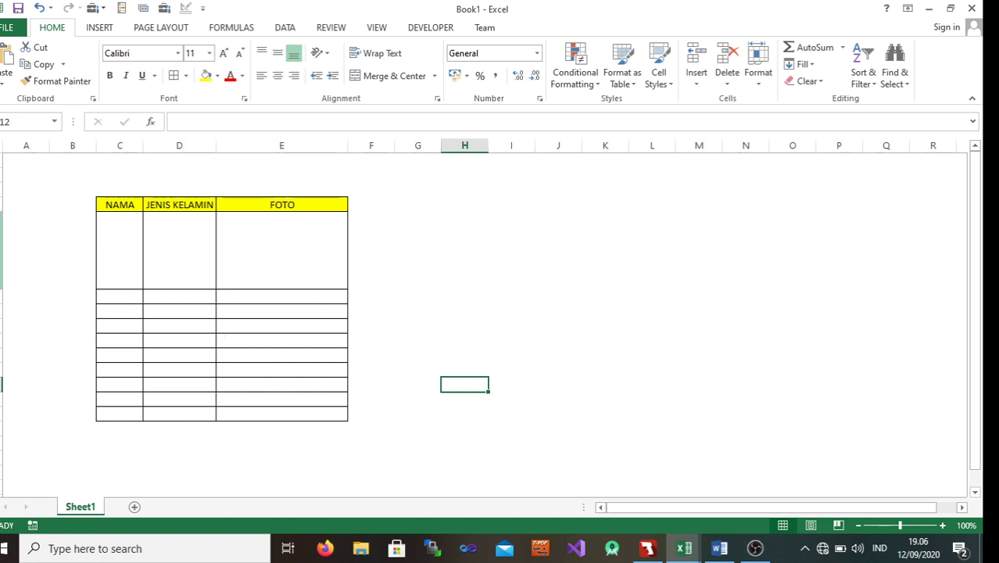
Step: Set the height of data rows 5 through 16 to 80
left_click_drag(1, 250, 2, 492)
right_click(1, 166)
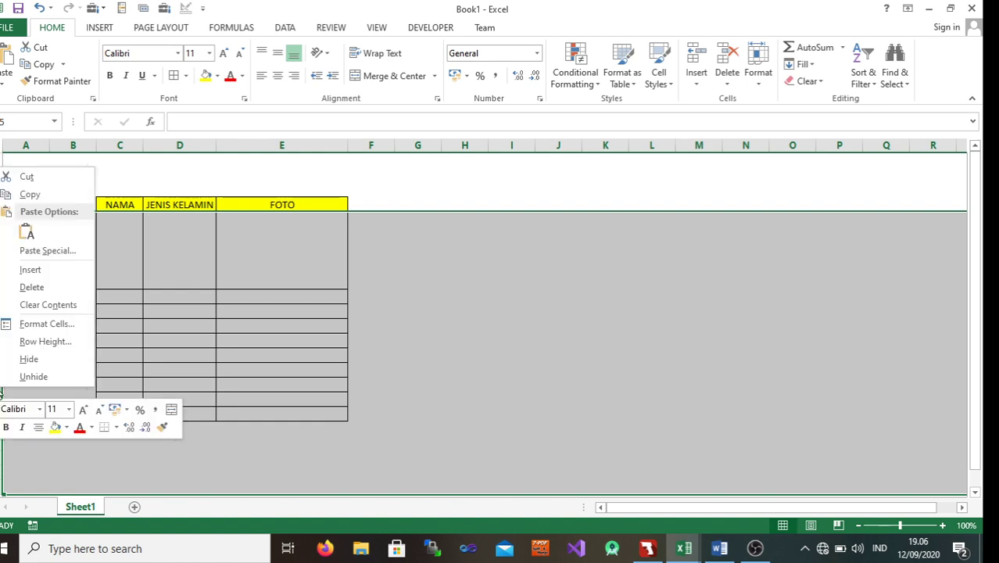
left_click(36, 340)
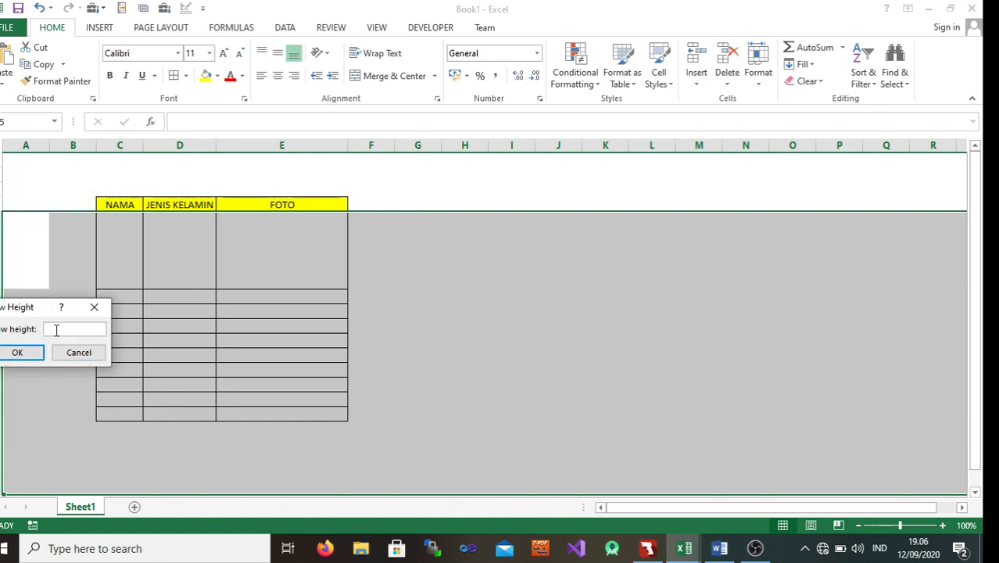
type("80")
left_click(24, 351)
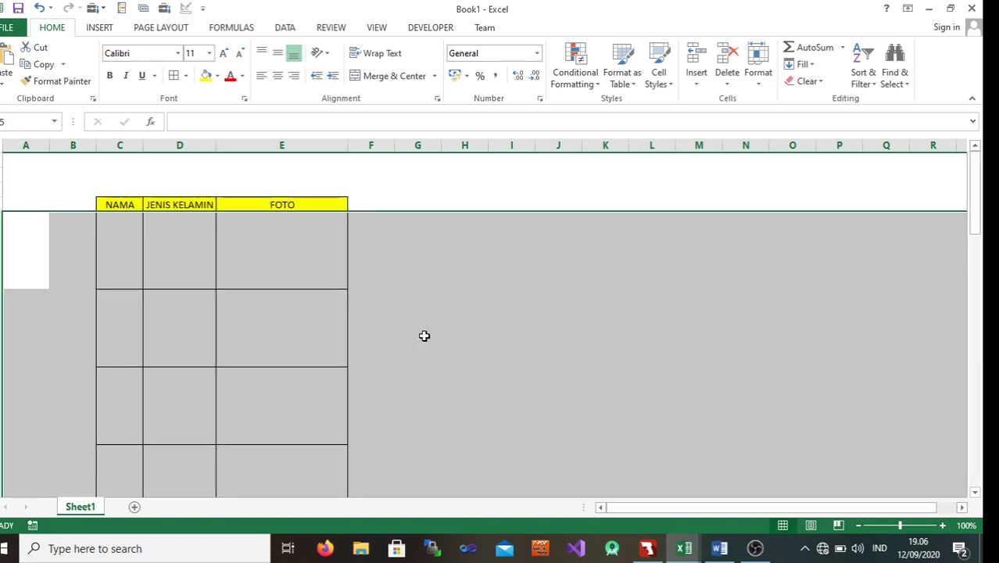
left_click(453, 327)
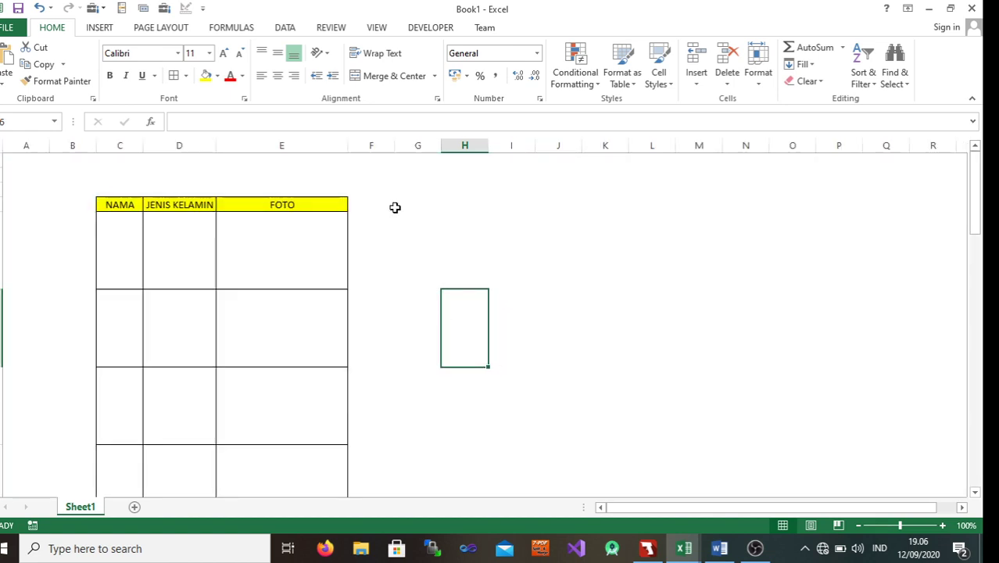
left_click(2, 204)
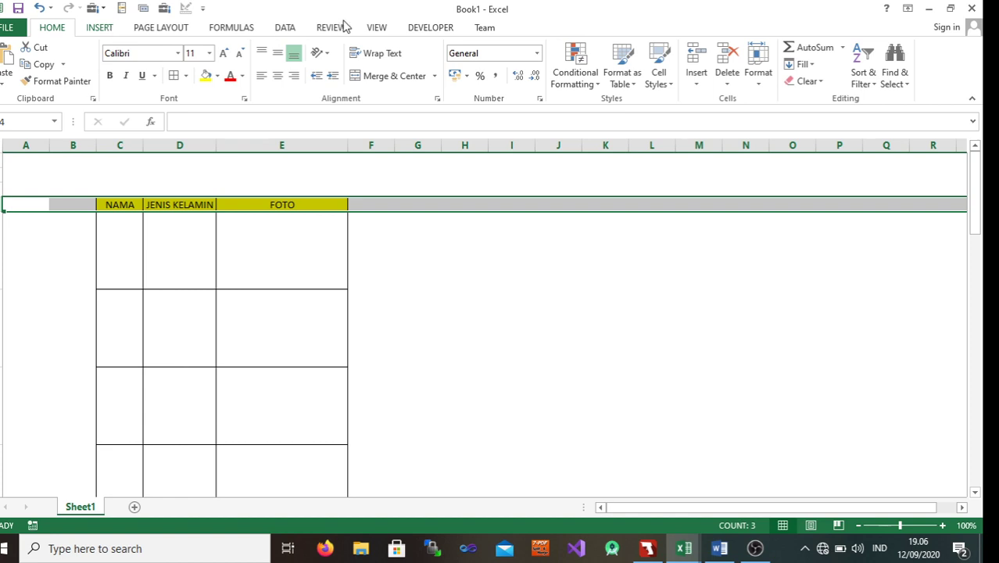
Step: Try Freeze Panes on the View tab, then unfreeze the panes
scroll(345, 27, "down", 1)
left_click(377, 27)
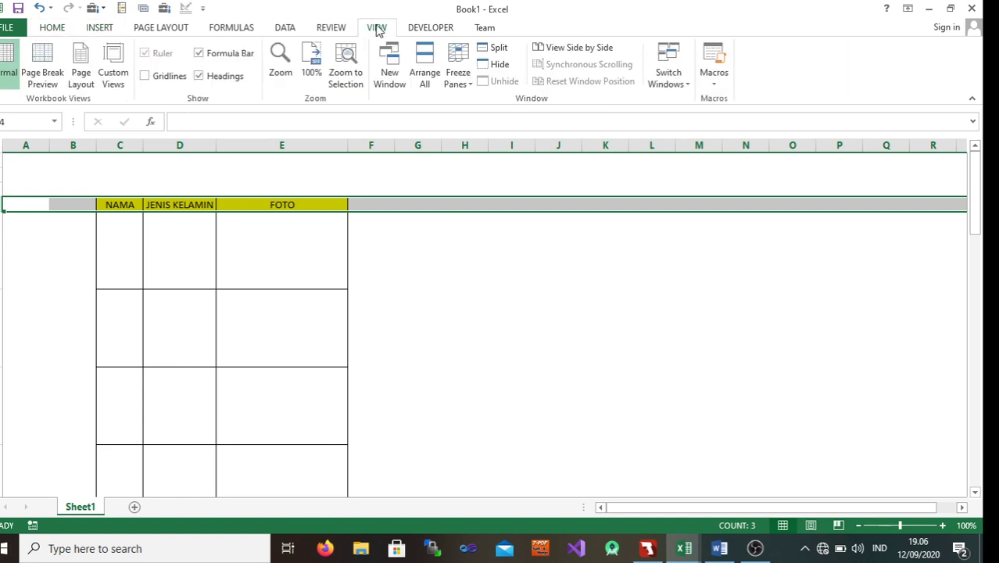
left_click(459, 72)
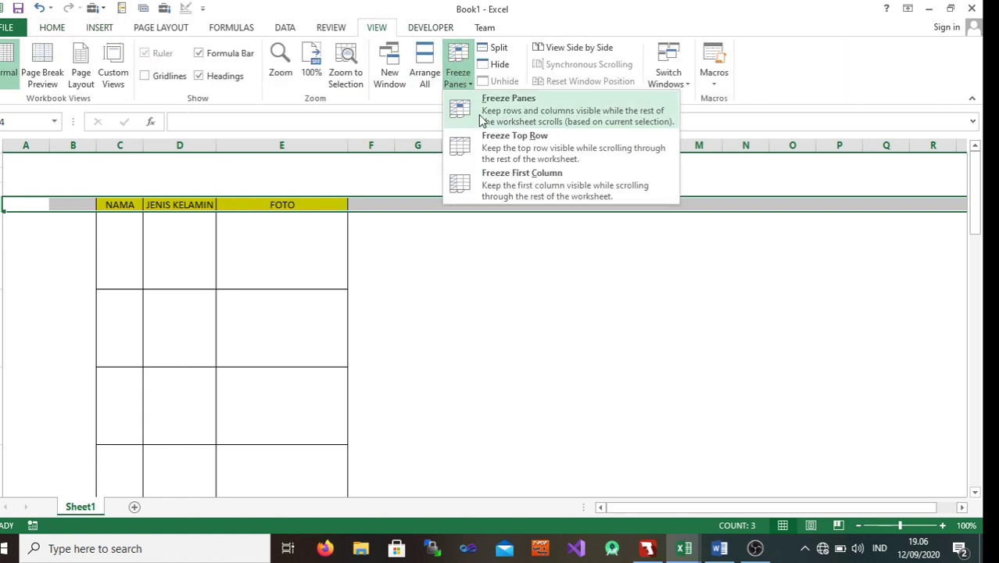
left_click(507, 115)
left_click(508, 274)
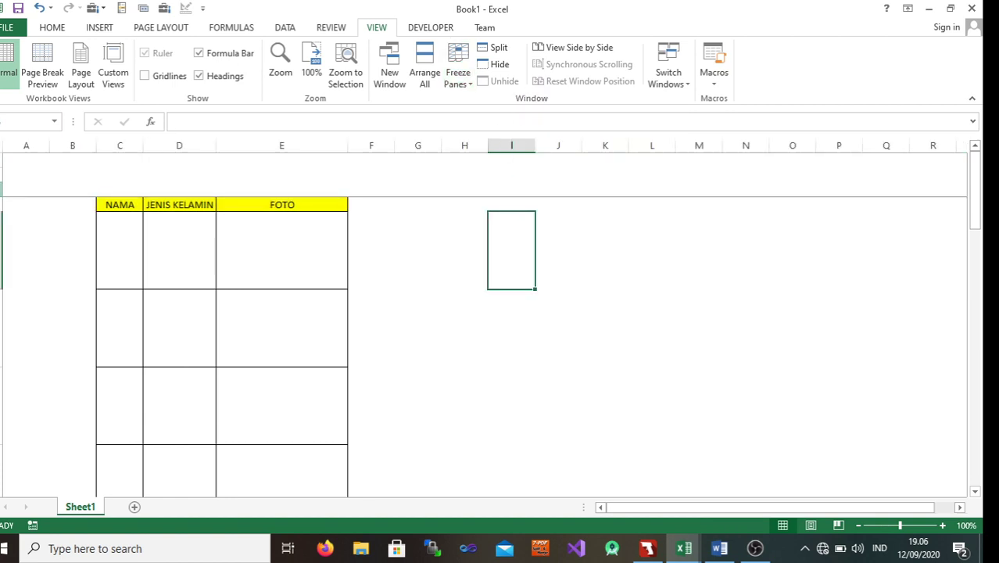
left_click(1, 189)
left_click(459, 78)
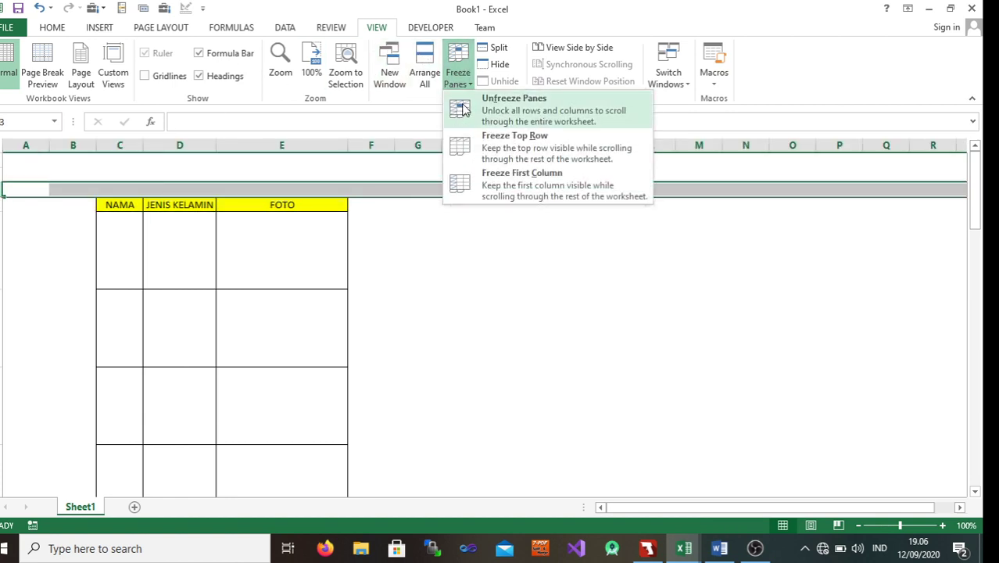
left_click(464, 109)
Step: Freeze panes above the NAMA header row, test by scrolling, then unfreeze again
left_click(2, 204)
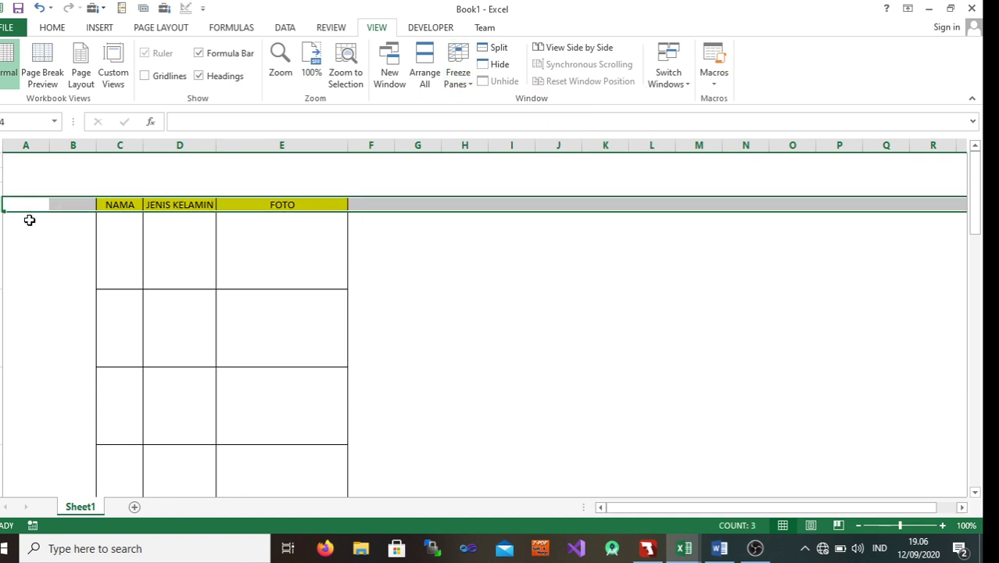
left_click(459, 78)
left_click(479, 118)
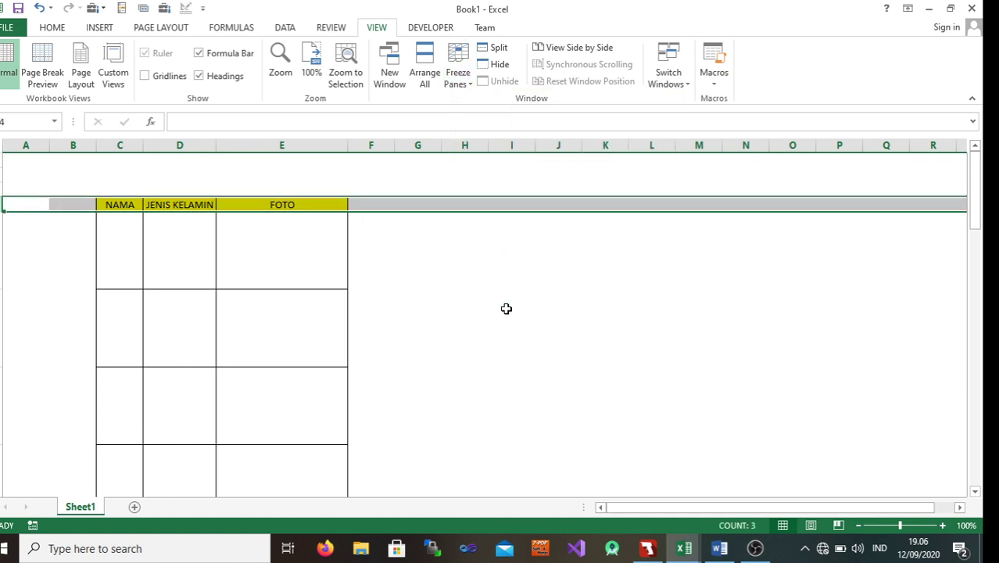
left_click(506, 307)
scroll(455, 281, "down", 3)
scroll(455, 281, "up", 3)
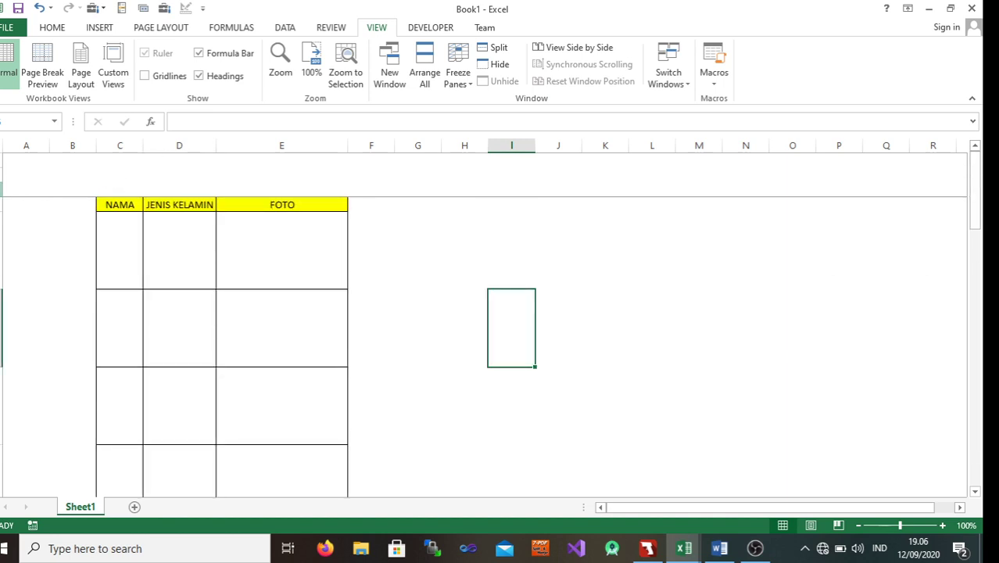
left_click(3, 189)
left_click(467, 61)
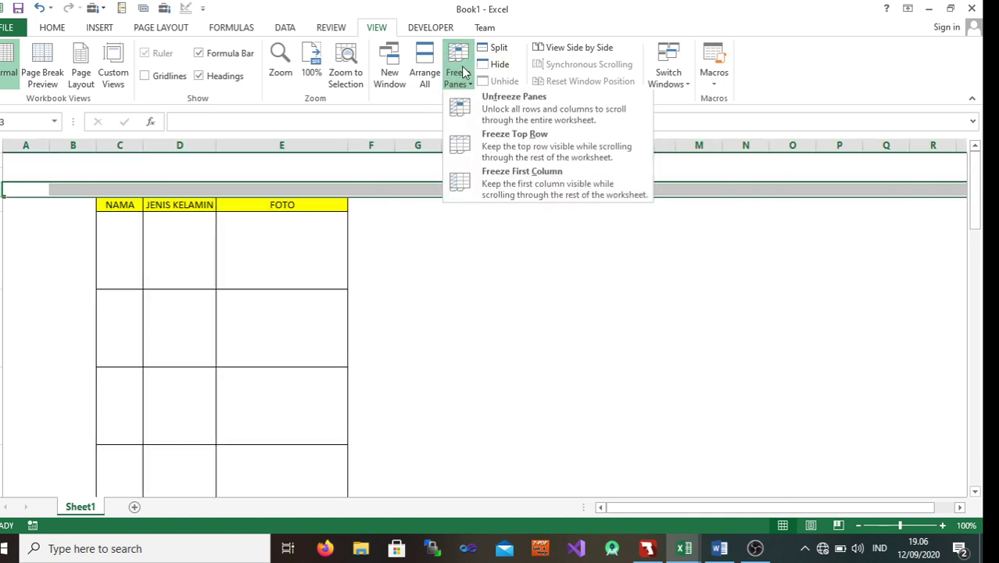
left_click(469, 102)
left_click(491, 316)
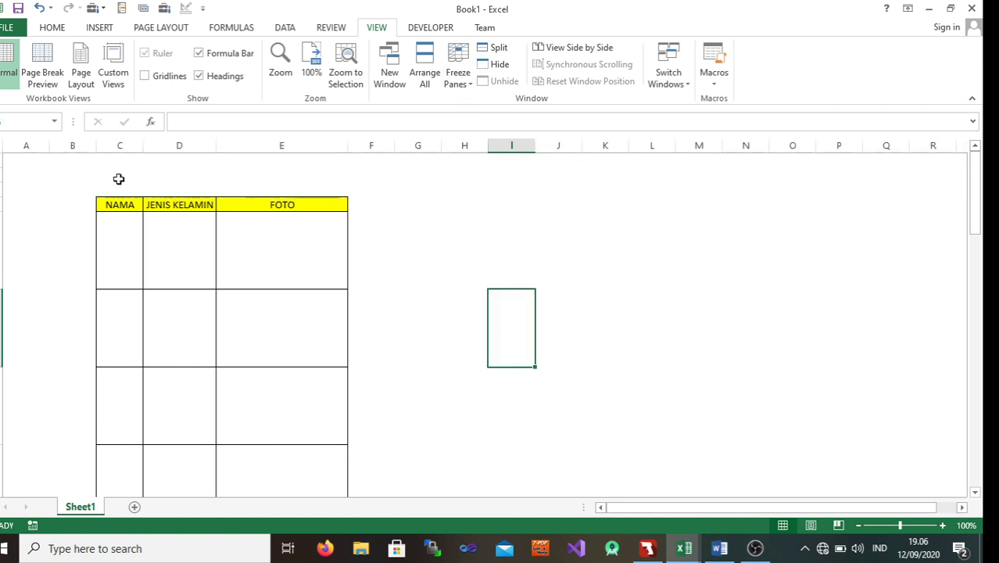
Step: Freeze panes at row 5 so the NAMA / JENIS KELAMIN / FOTO header stays visible
left_click(3, 223)
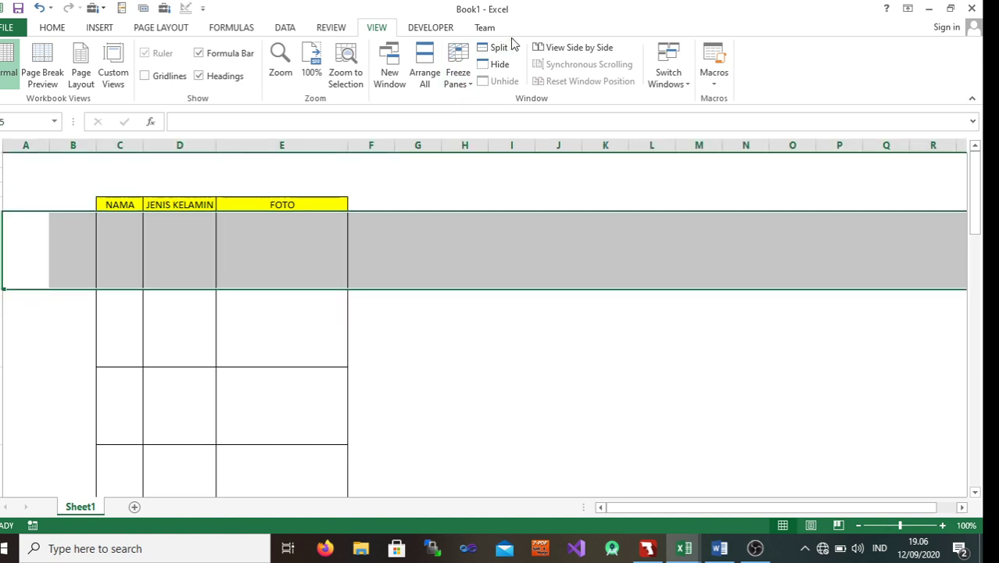
left_click(459, 77)
left_click(469, 104)
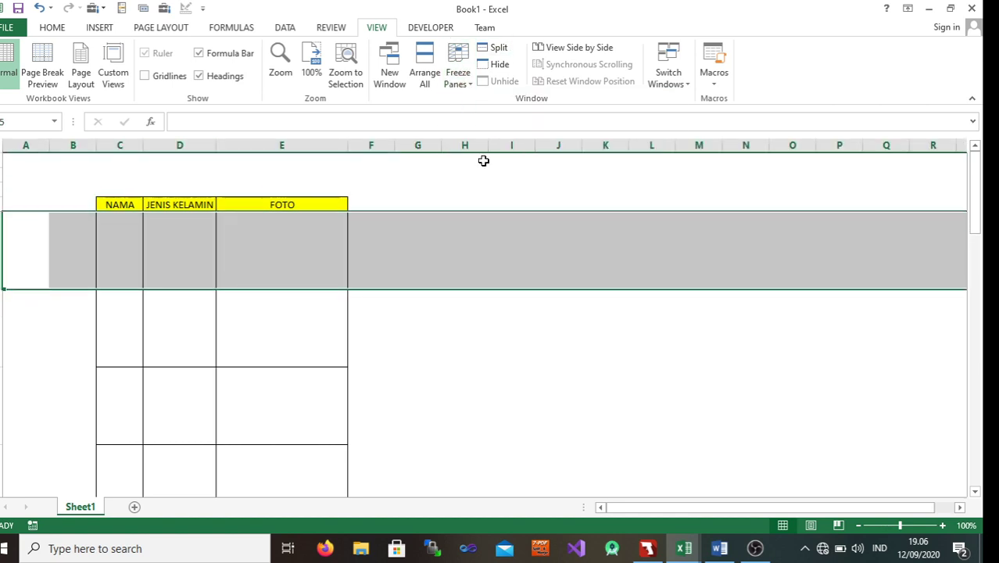
left_click(544, 341)
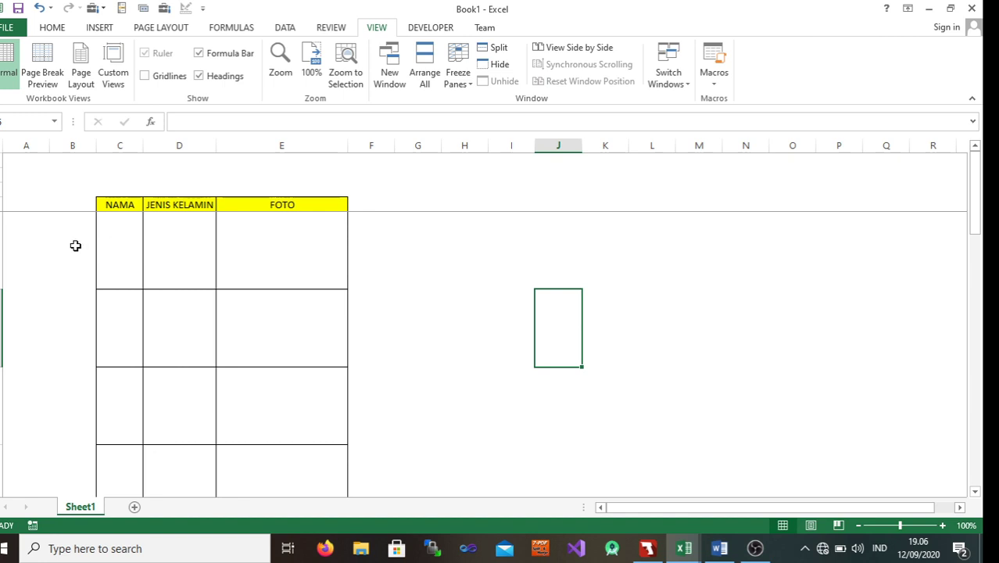
Step: Enter LAPORAN 1 in the first cell under NAMA
left_click(117, 247)
type("UD")
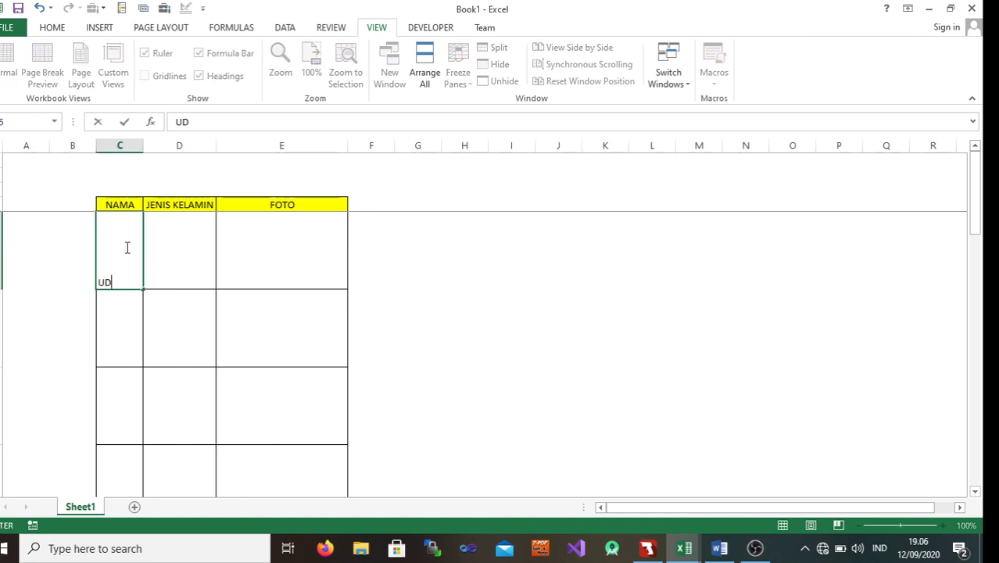
key("BackSpace")
key("BackSpace")
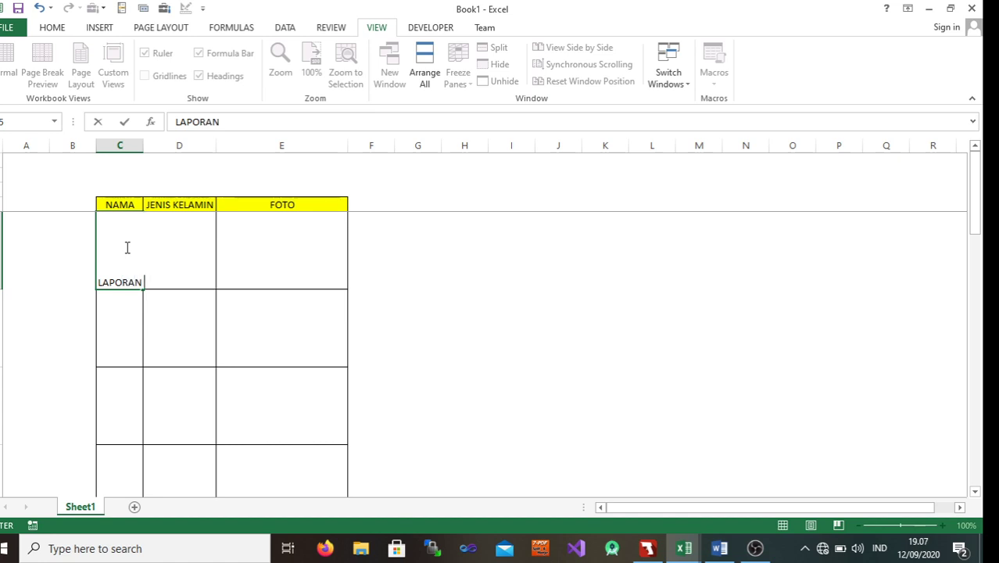
type("1")
left_click(444, 311)
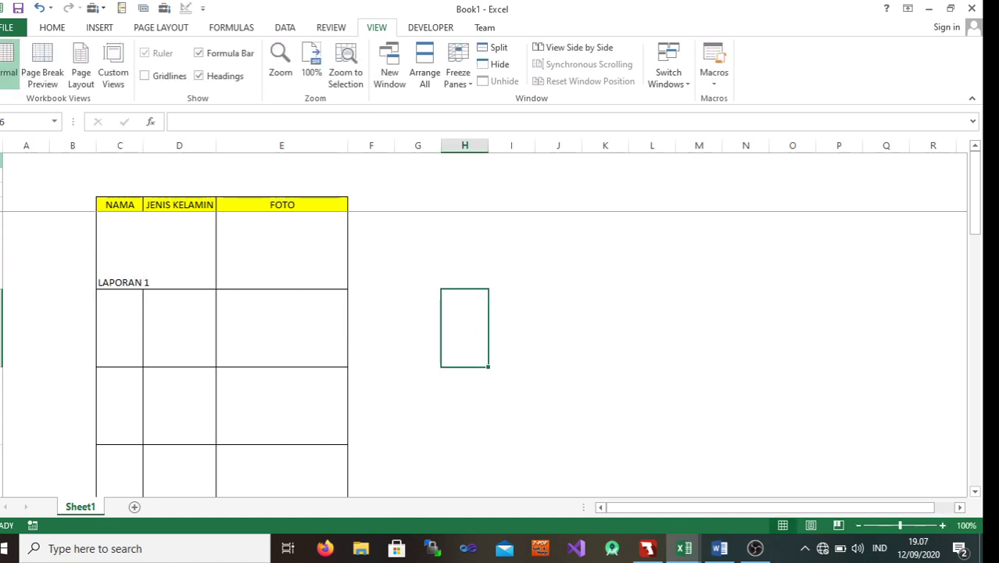
Step: Widen column C slightly and select the NAMA and JENIS KELAMIN data cells
left_click_drag(141, 145, 150, 145)
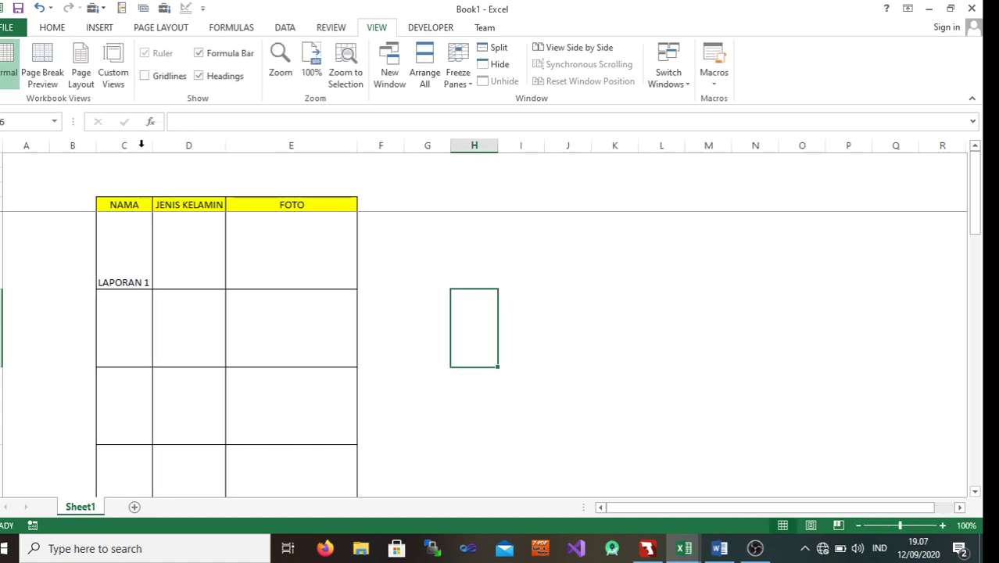
left_click(134, 237)
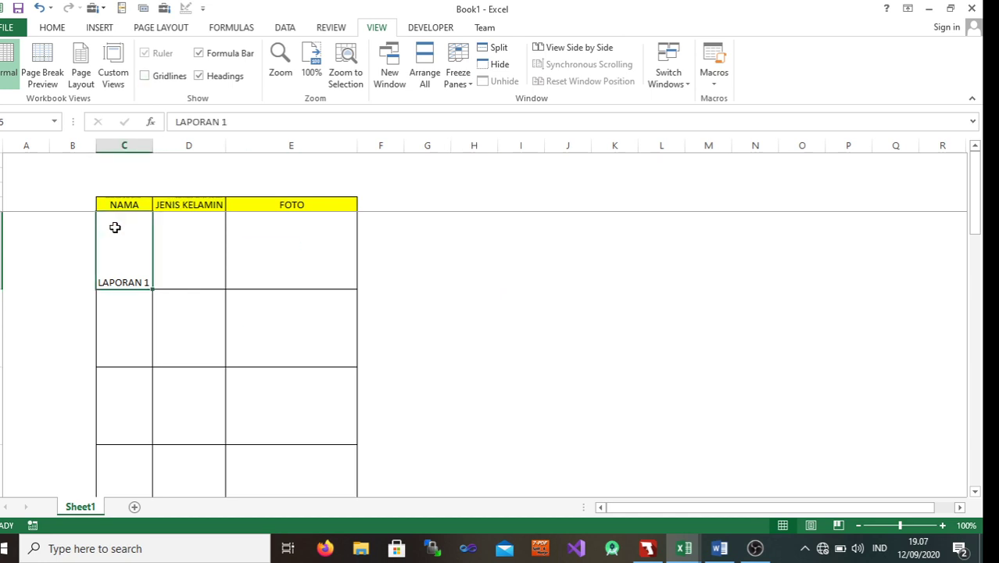
mouse_move(146, 272)
left_mouse_down()
mouse_move(154, 529)
mouse_move(183, 258)
left_mouse_up()
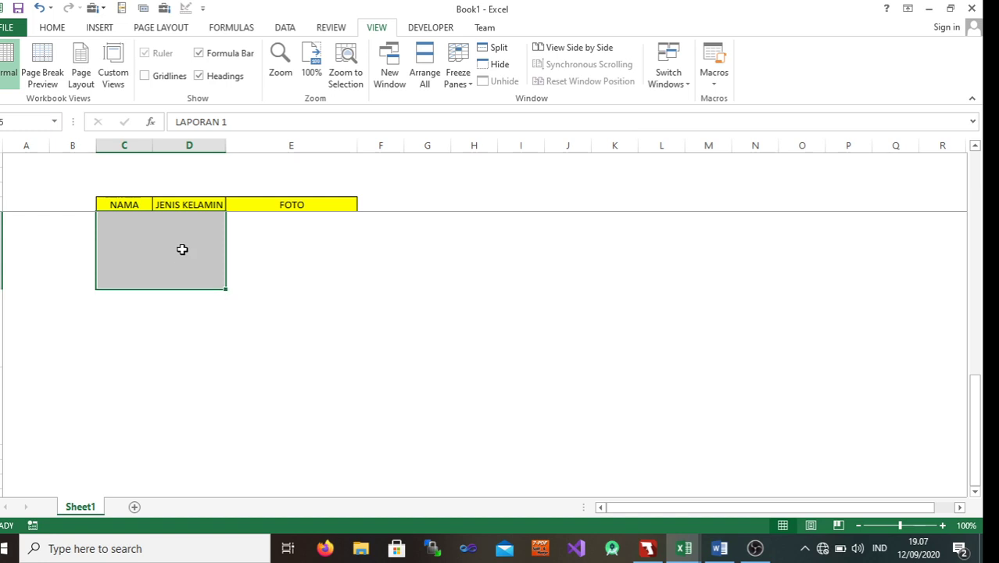
Step: Center the NAMA and JENIS KELAMIN data cells horizontally and vertically, then begin typing LAK in D5
left_click(52, 28)
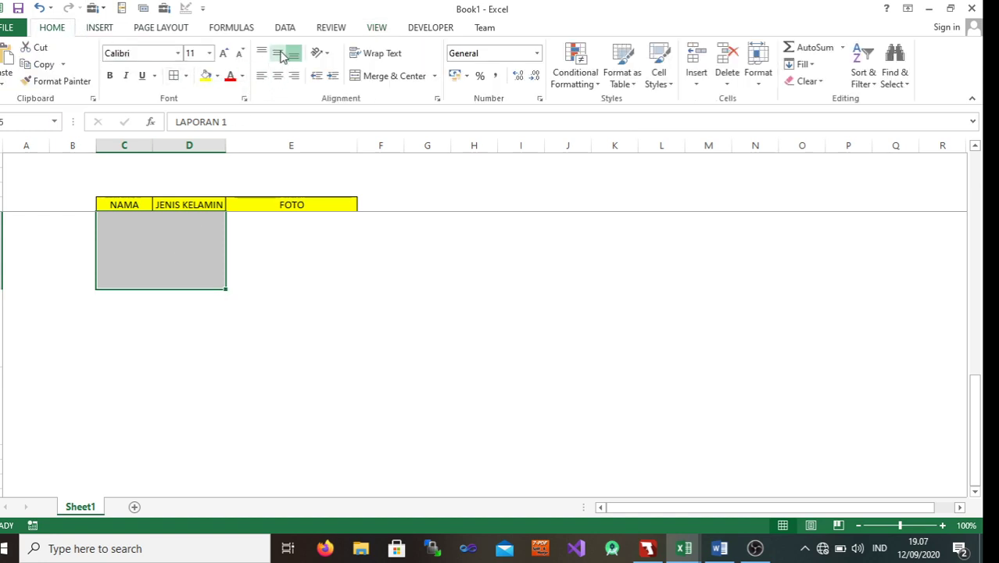
left_click(278, 76)
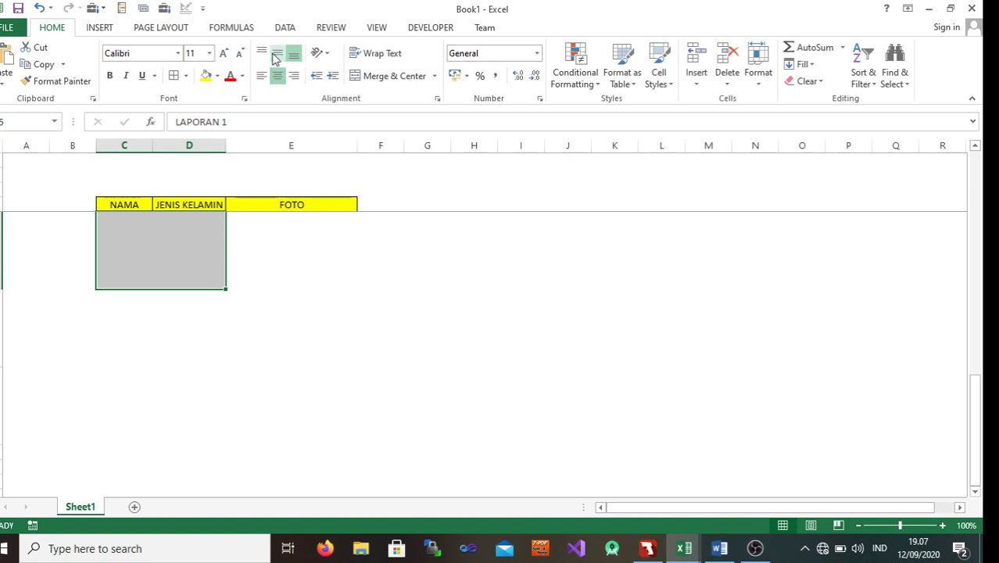
left_click(261, 52)
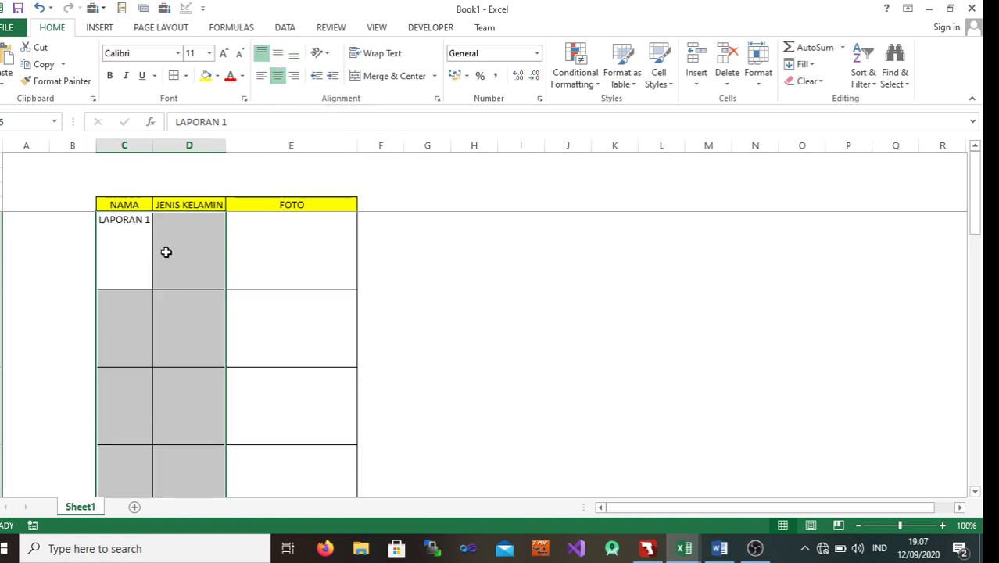
left_click(278, 53)
left_click(199, 264)
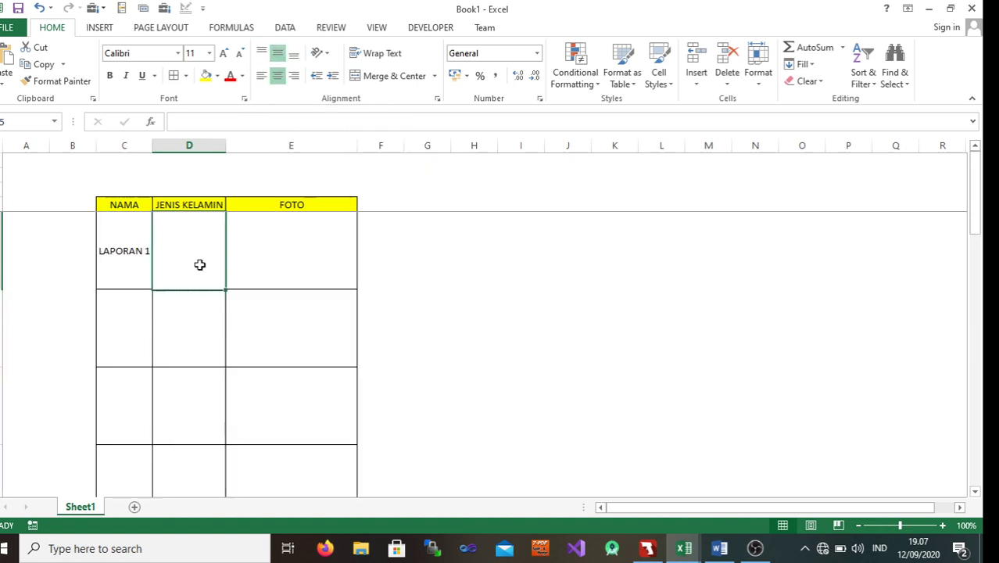
type("LAK")
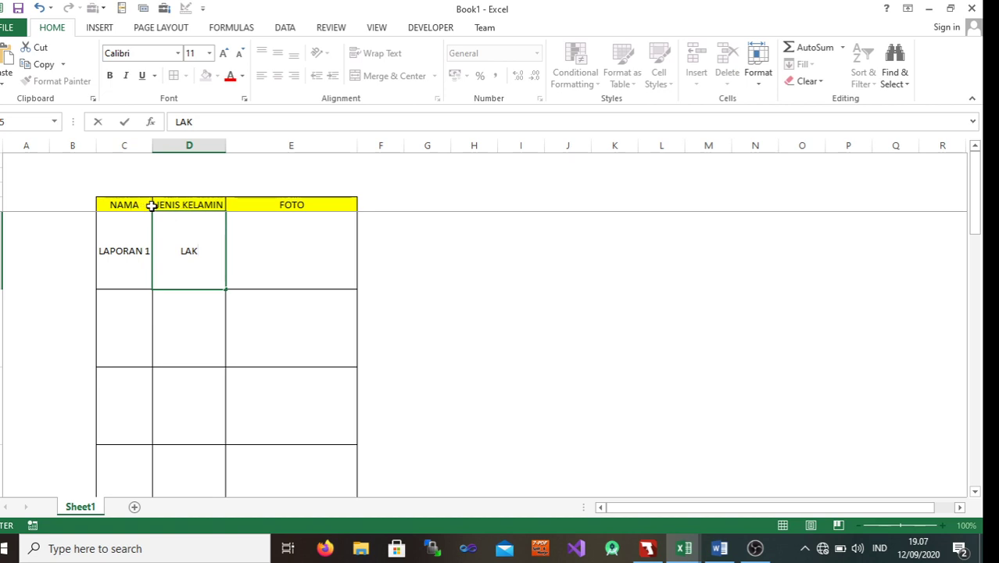
Step: Rename the D4 header to JENIS KEPERLUAN and autofit column D to fit it
left_click(194, 204)
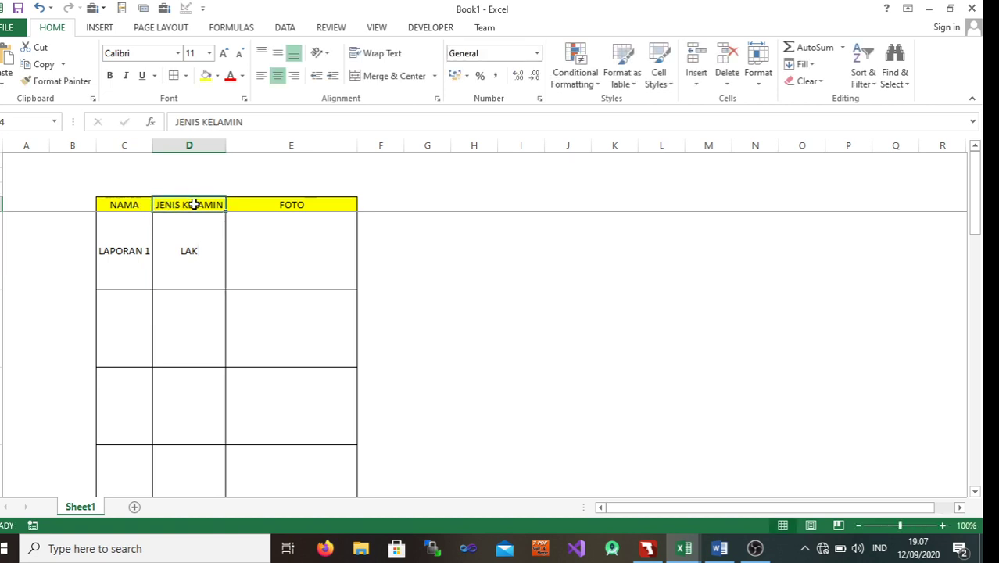
type("JENIS")
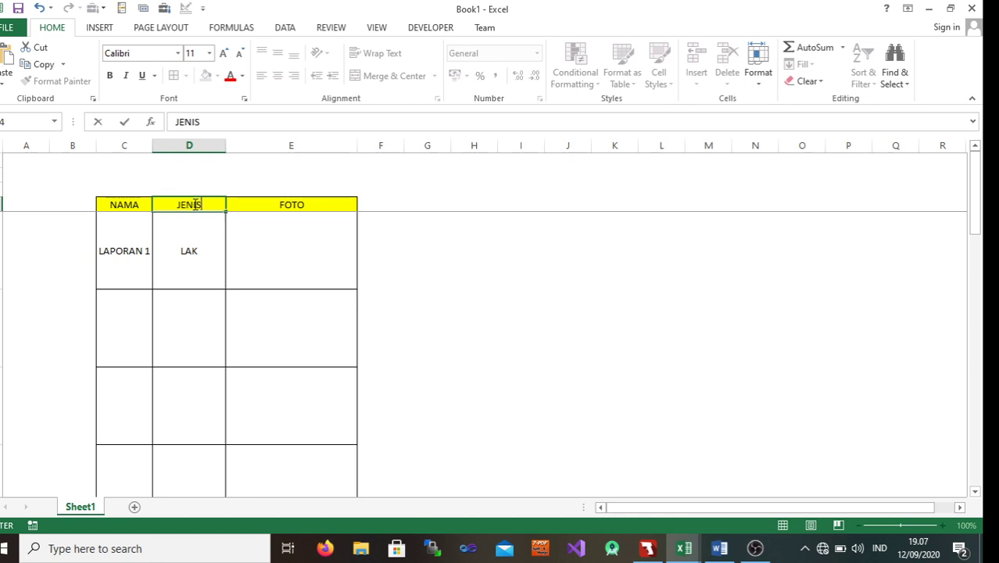
type(" KEPERL")
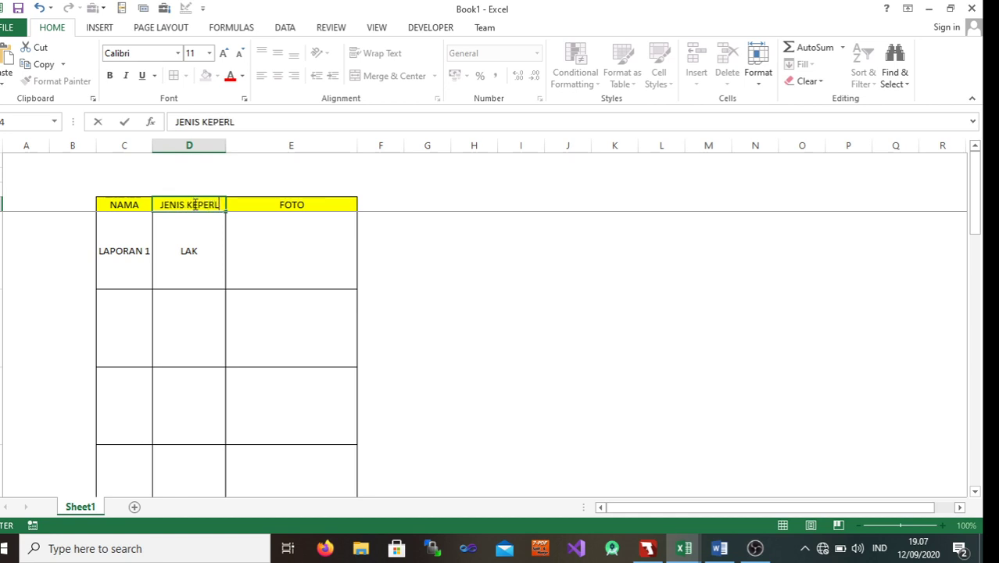
type("UAN")
left_click(265, 263)
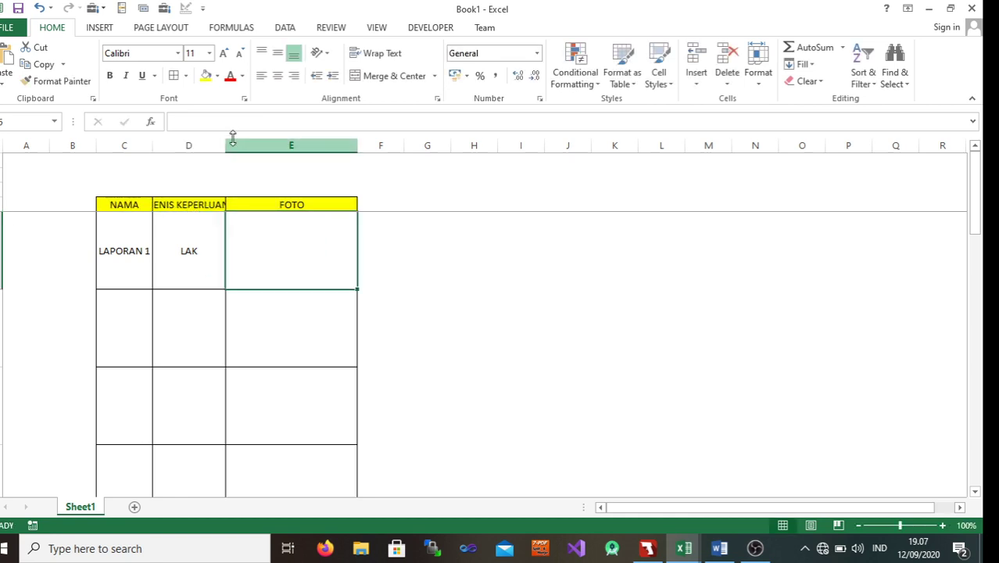
double_click(226, 142)
Step: Overwrite cell D5 with PEMBAYARAN and confirm the entry
left_click(218, 246)
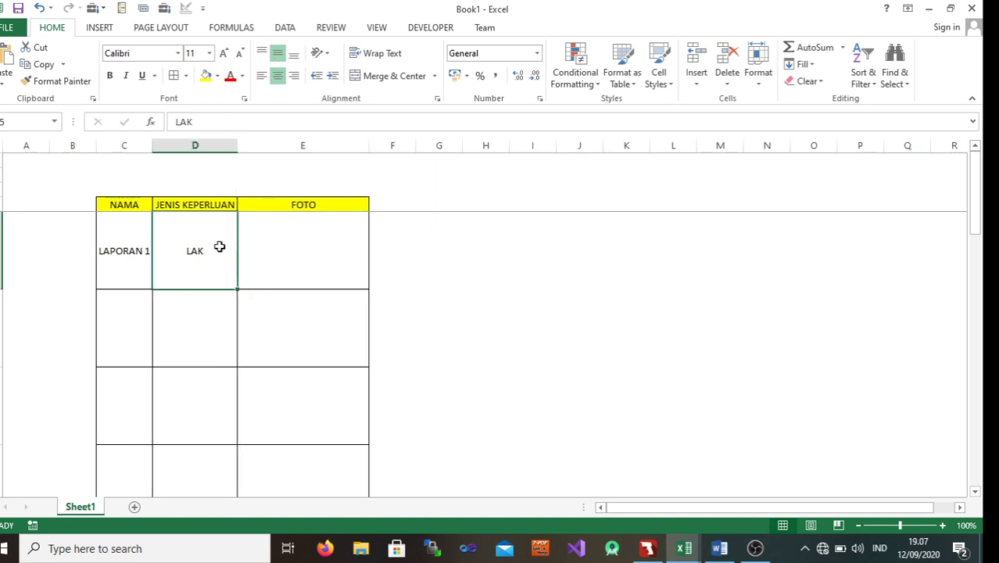
type("PEMBAY")
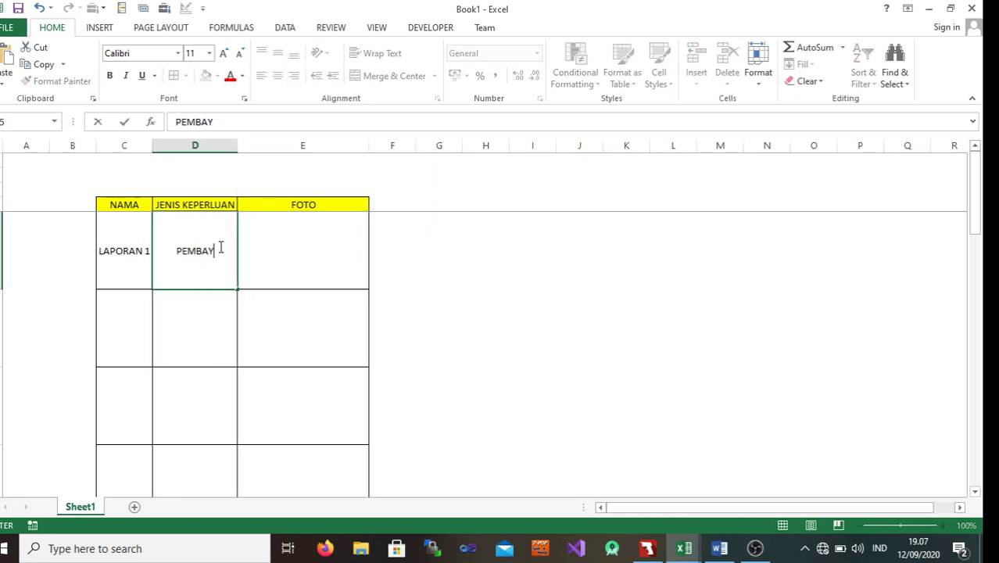
type("ARAN")
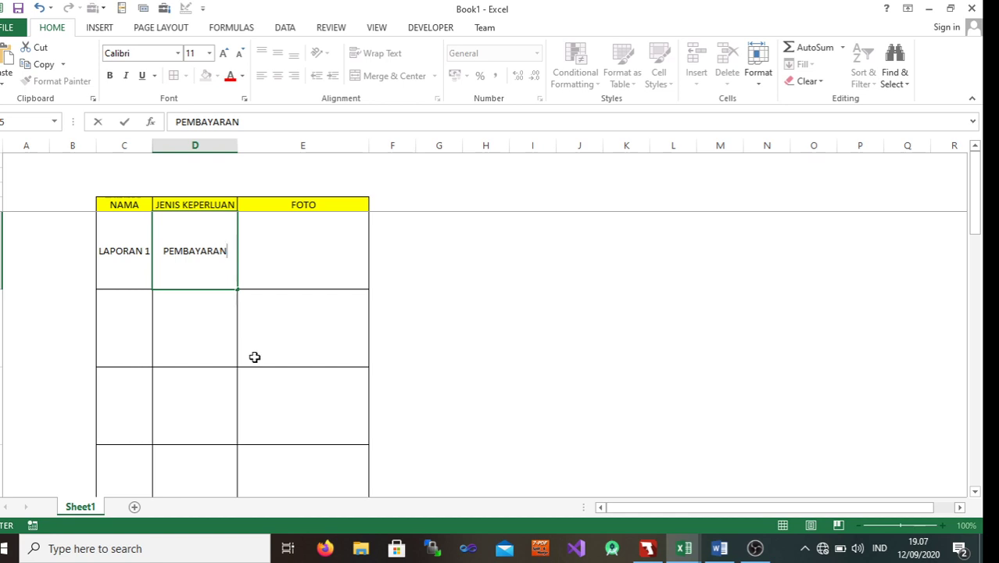
left_click(254, 375)
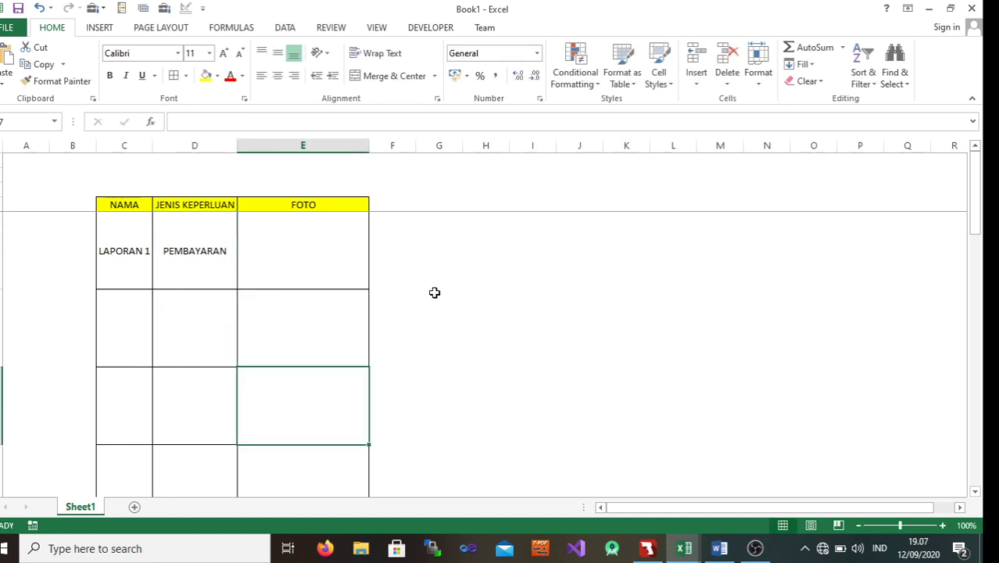
left_click(440, 193)
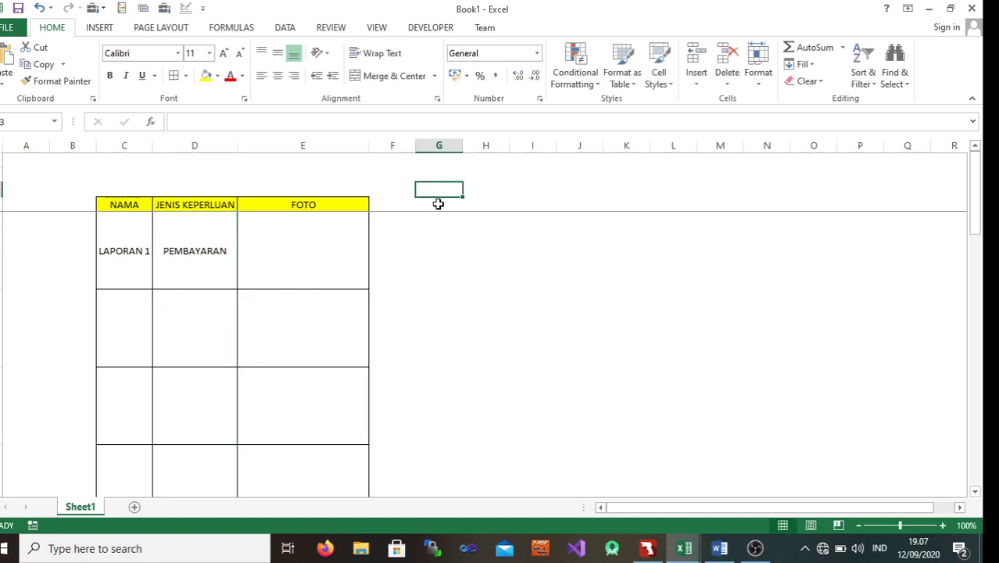
Step: Draw a rounded rectangle shape beside the table near G3
left_click(100, 27)
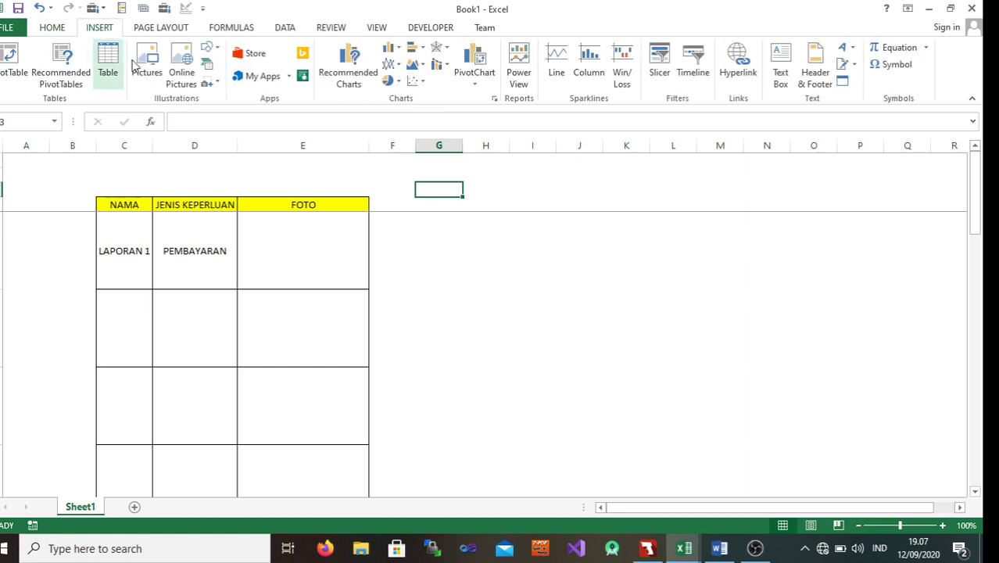
left_click(209, 49)
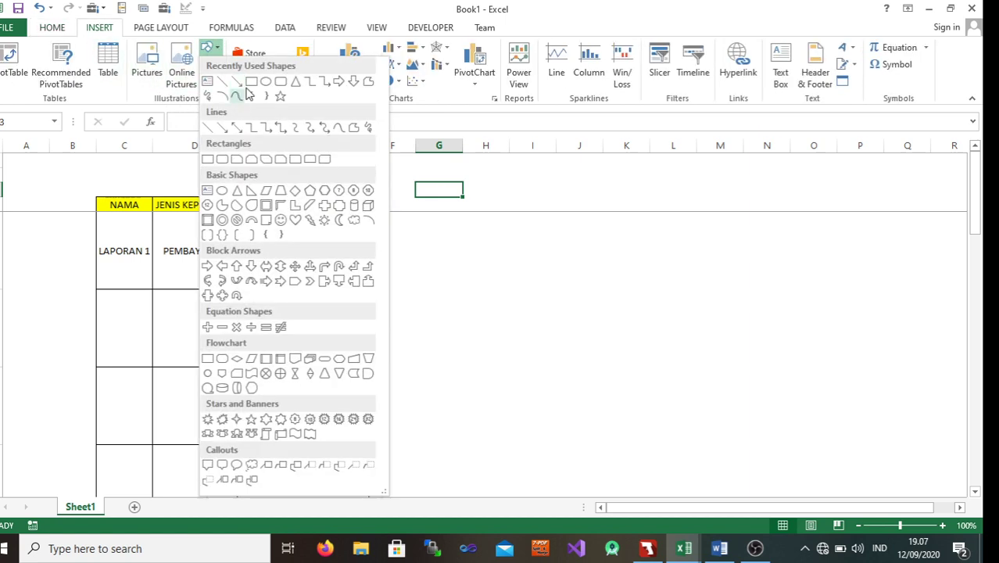
left_click(281, 83)
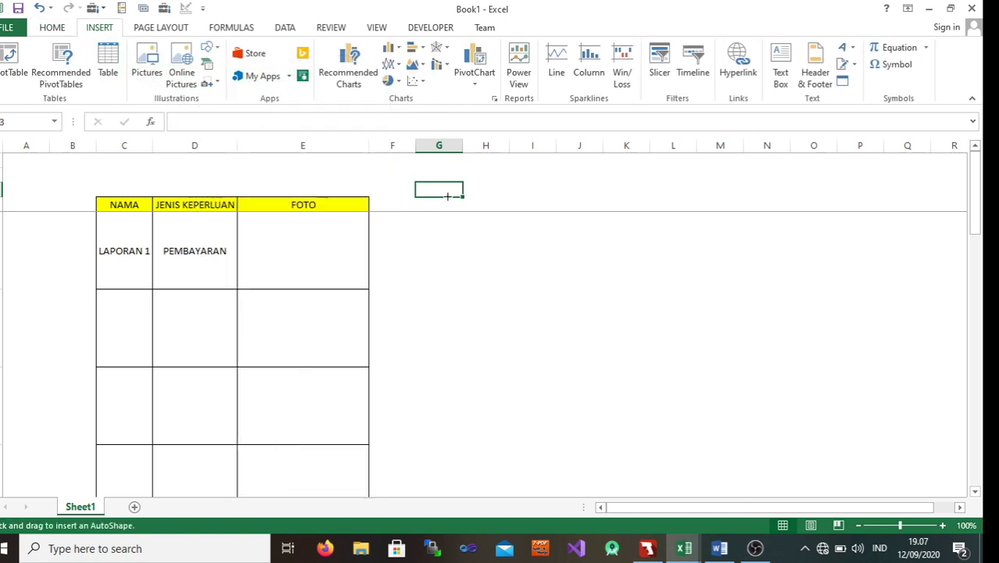
mouse_move(419, 185)
left_mouse_down()
mouse_move(498, 205)
mouse_move(425, 198)
left_mouse_up()
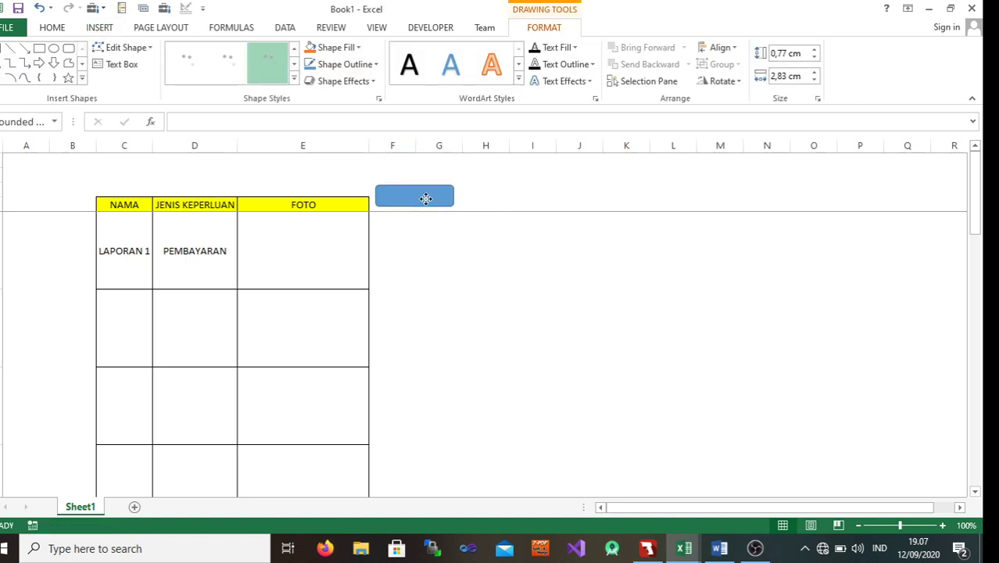
Step: Label the shape INPUT and centre its text
right_click(430, 199)
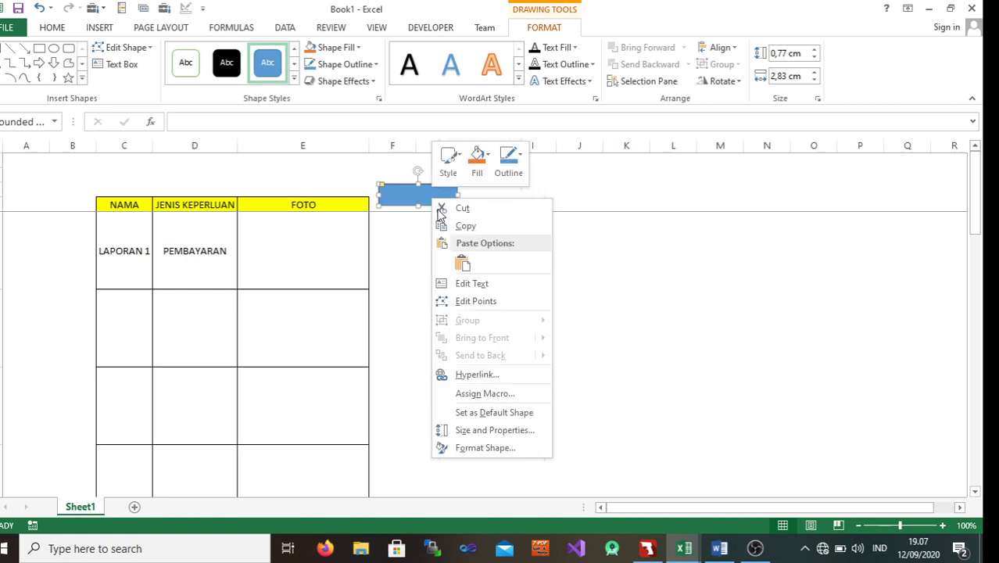
left_click(479, 283)
type("INPUT")
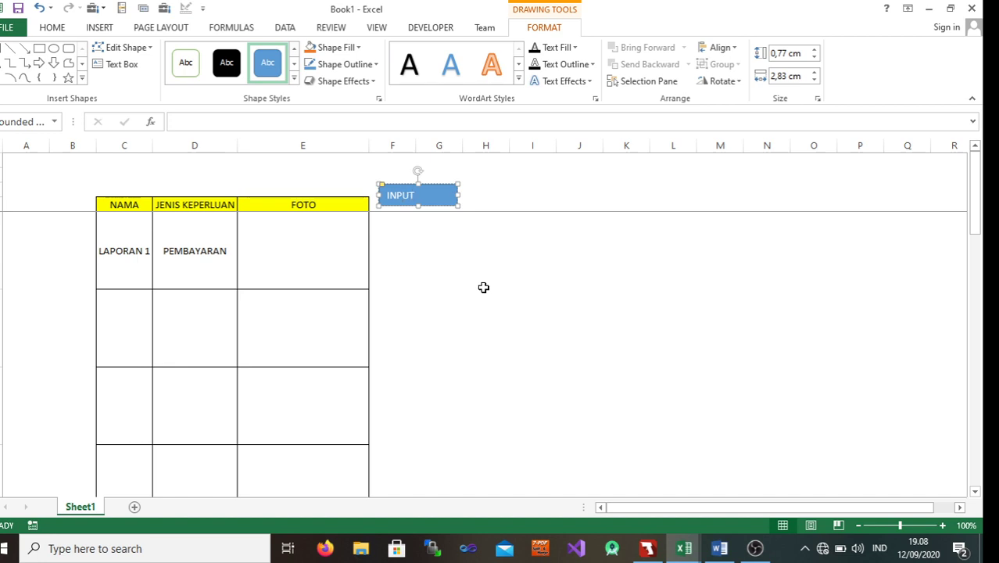
left_click(49, 30)
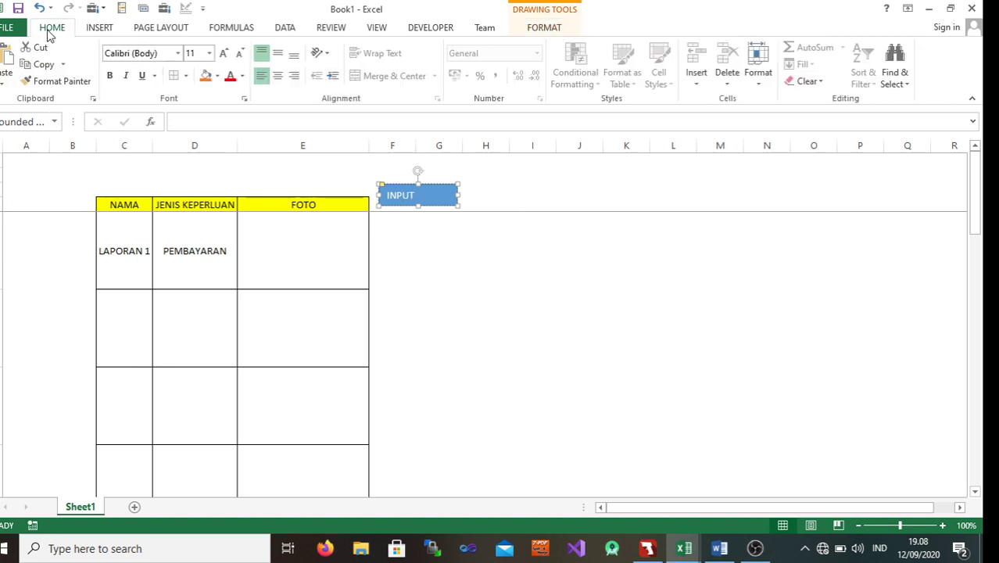
left_click(278, 75)
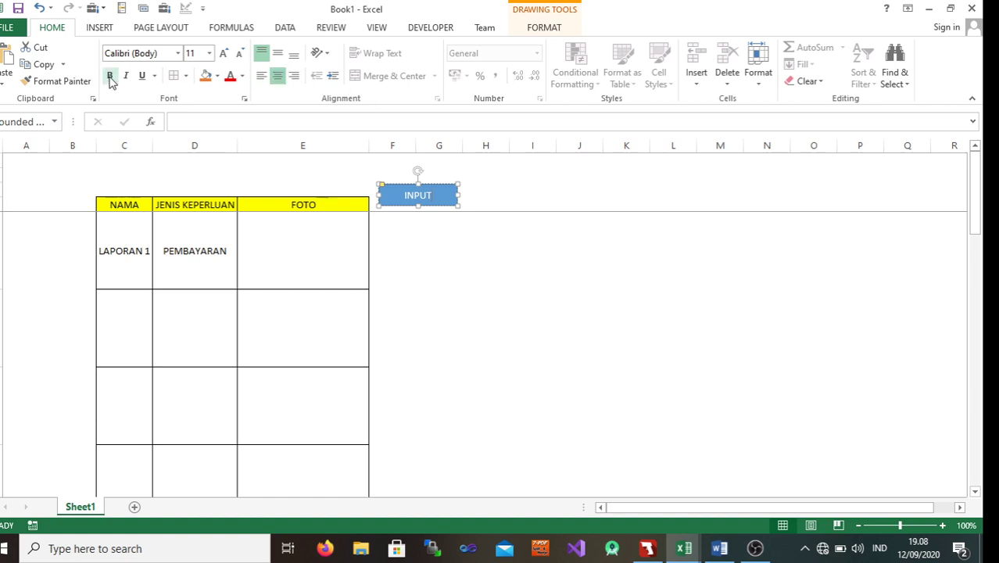
left_click(512, 333)
Step: Open Assign Macro from the INPUT rounded-rectangle shape's right-click menu
left_click(285, 245)
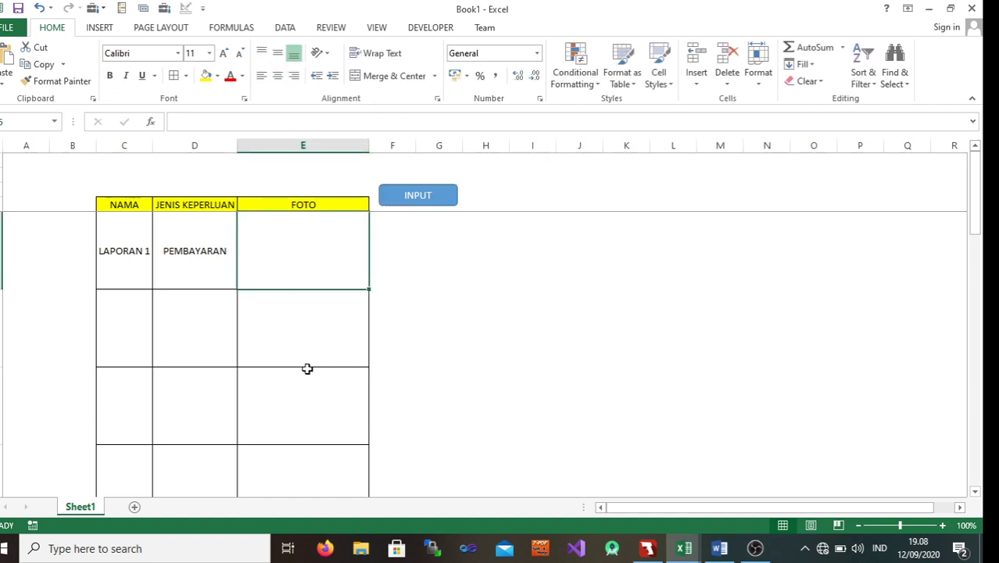
scroll(311, 336, "down", 5)
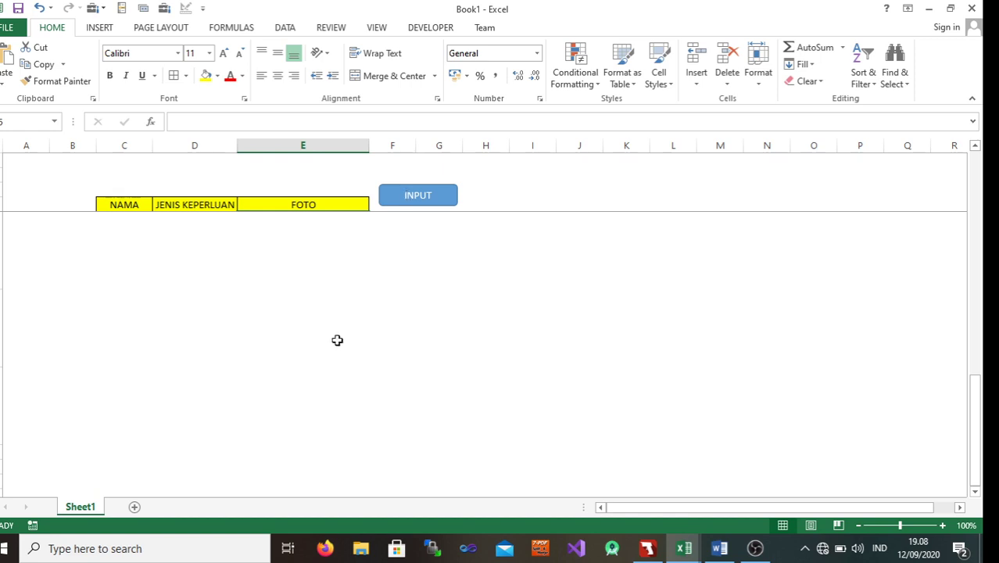
scroll(337, 340, "up", 5)
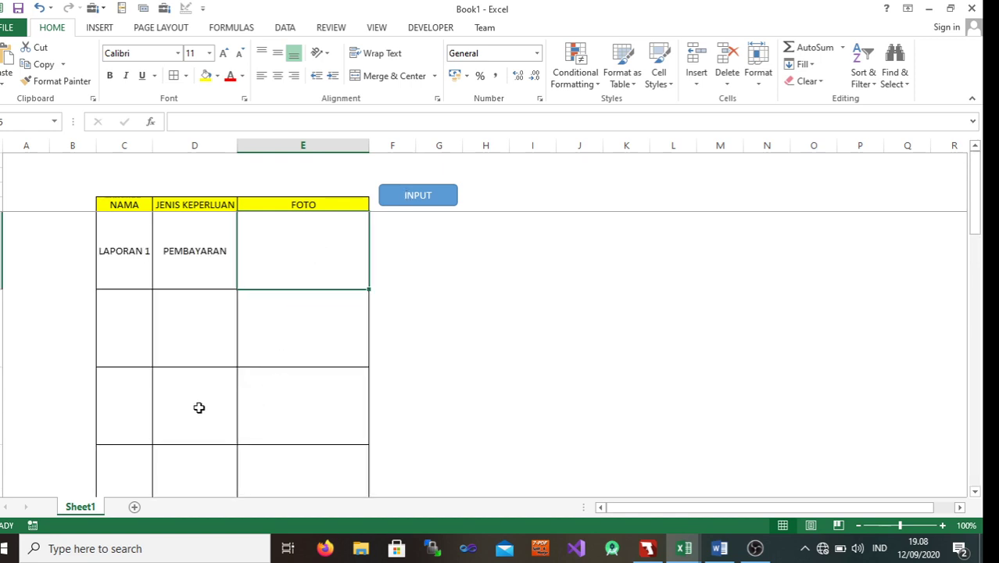
left_click(440, 204)
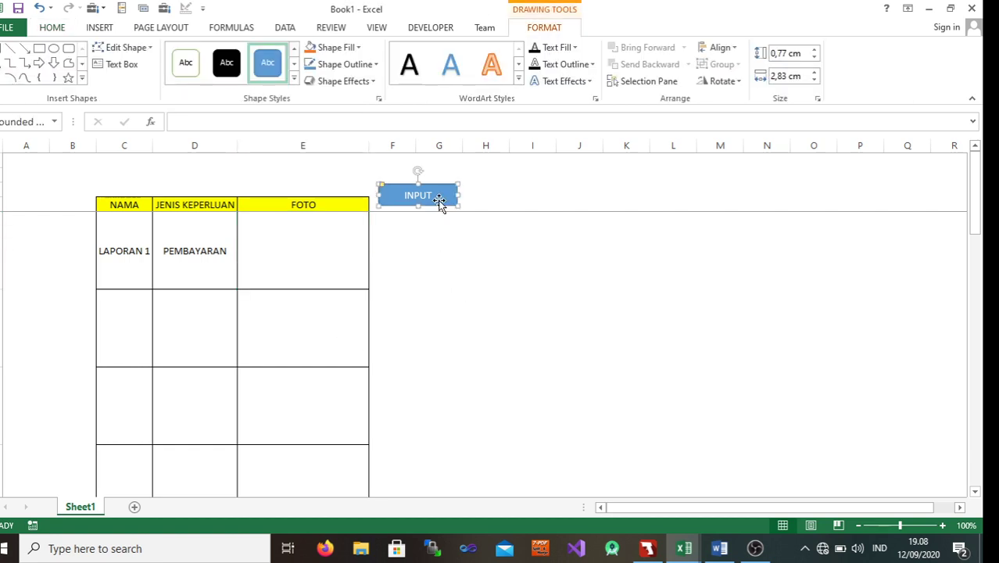
right_click(440, 198)
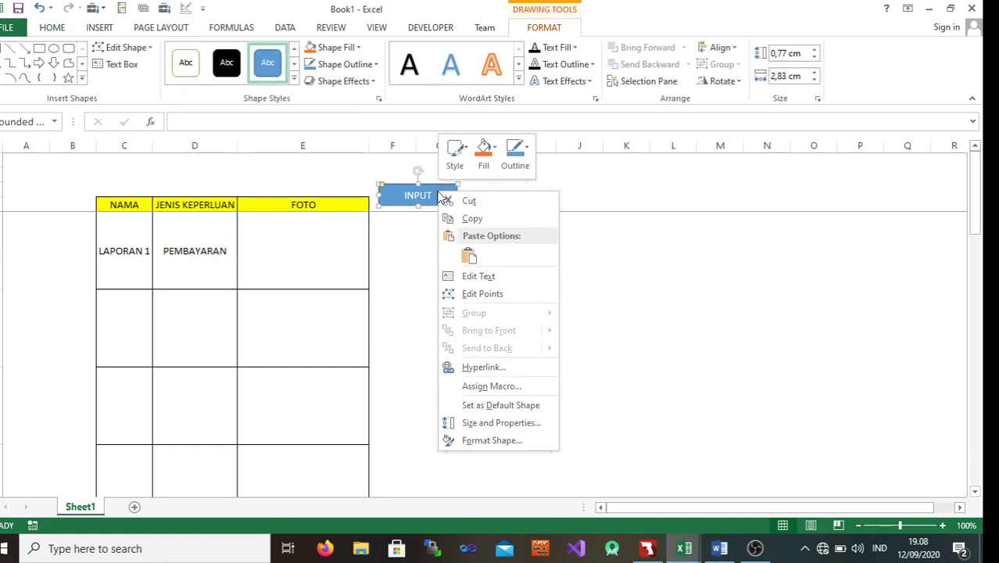
left_click(490, 386)
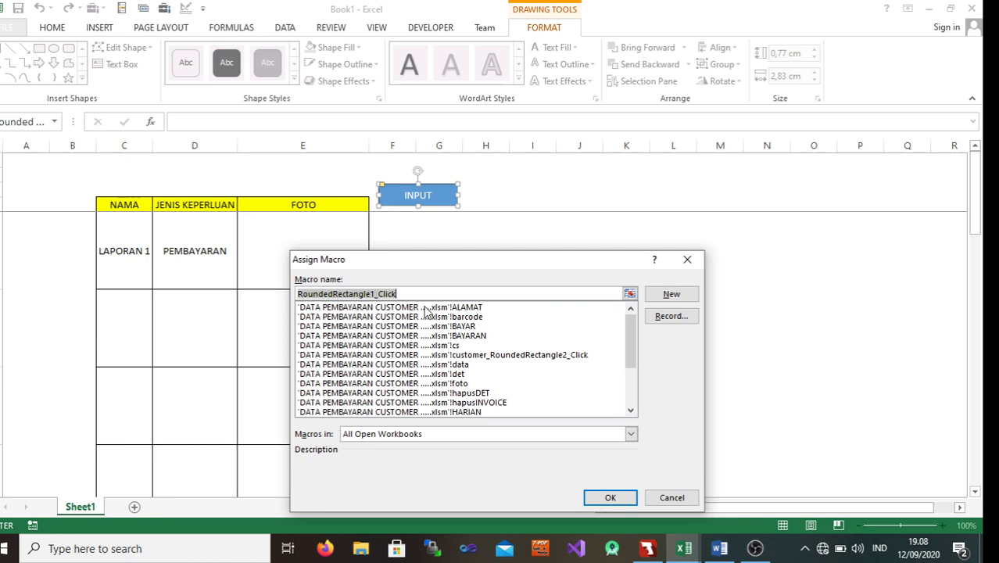
Step: Create a new RoundedRectangle1_Click macro in Module1 from the Assign Macro dialog
left_click(672, 297)
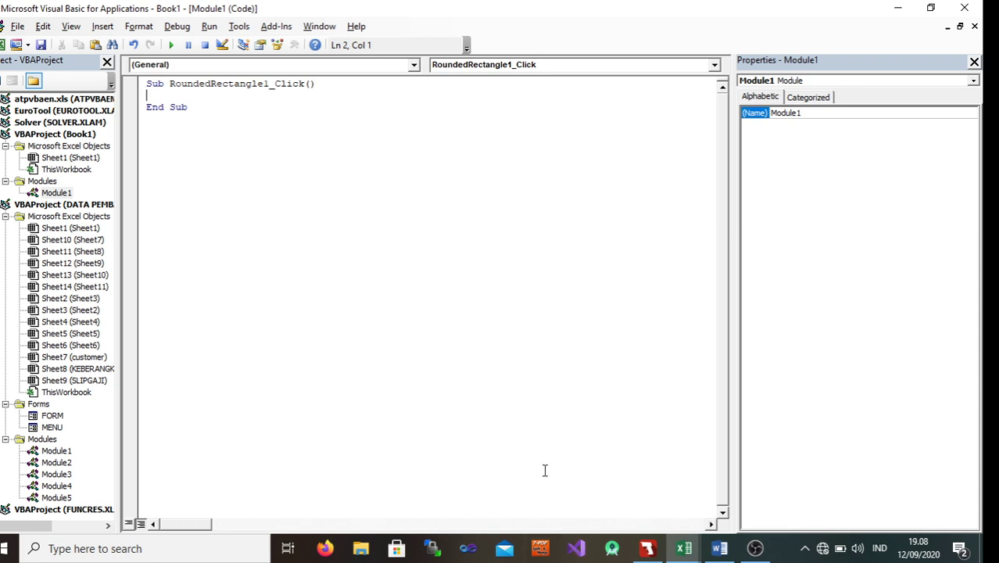
Step: Copy the Sub foto() code in Document1 from the Dim line through End If
left_click(724, 551)
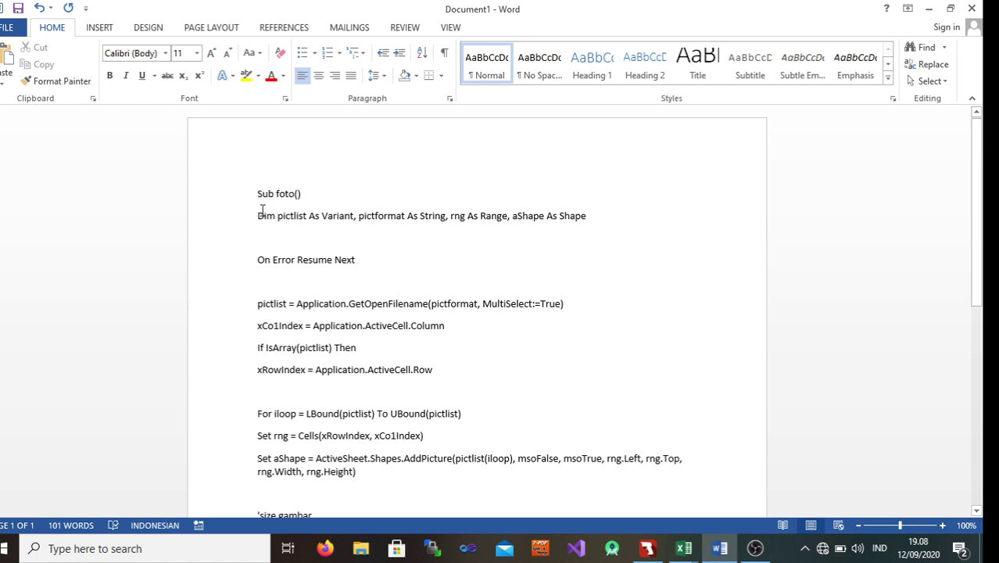
mouse_move(259, 216)
left_mouse_down()
mouse_move(509, 501)
mouse_move(509, 522)
mouse_move(498, 444)
left_mouse_up()
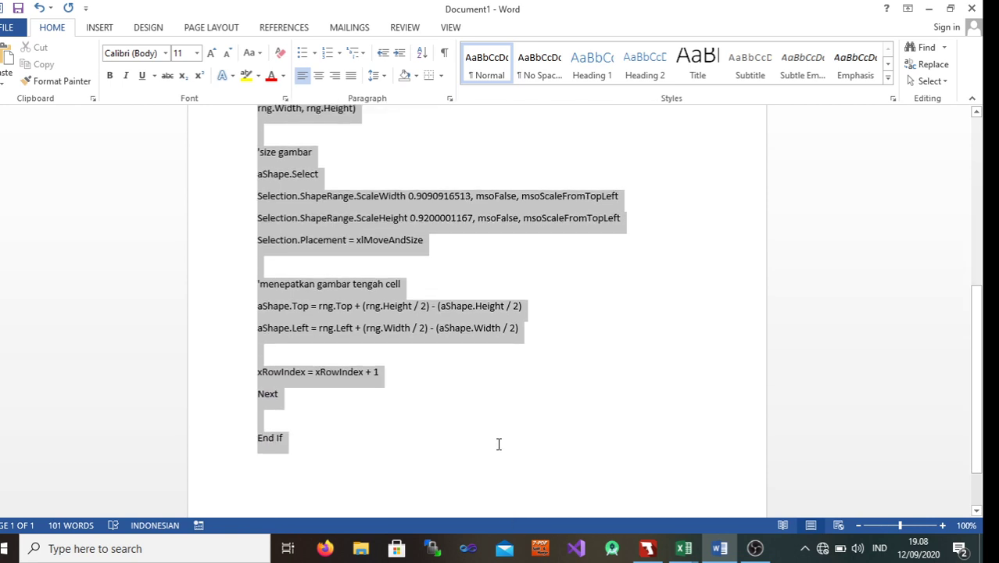
right_click(374, 299)
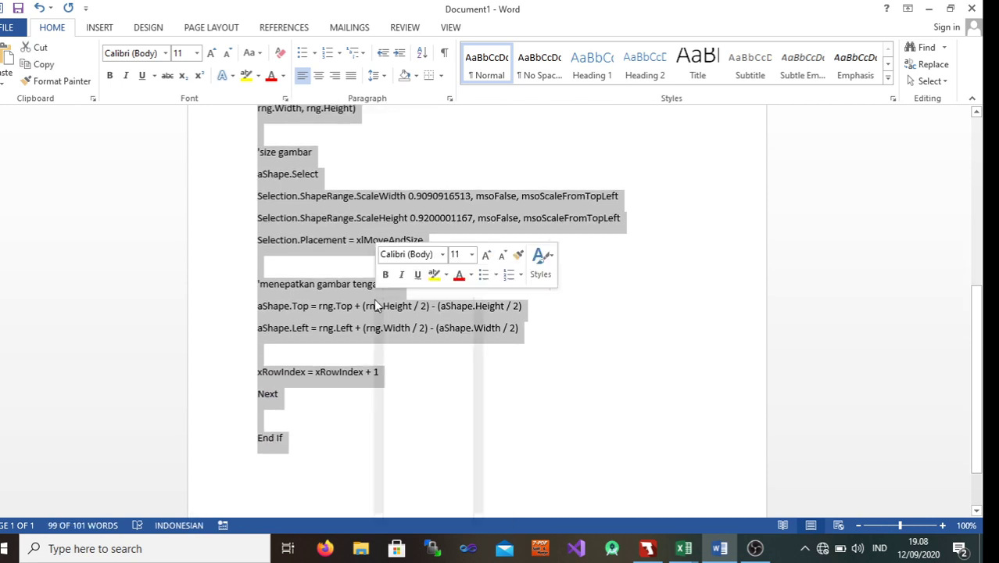
left_click(407, 328)
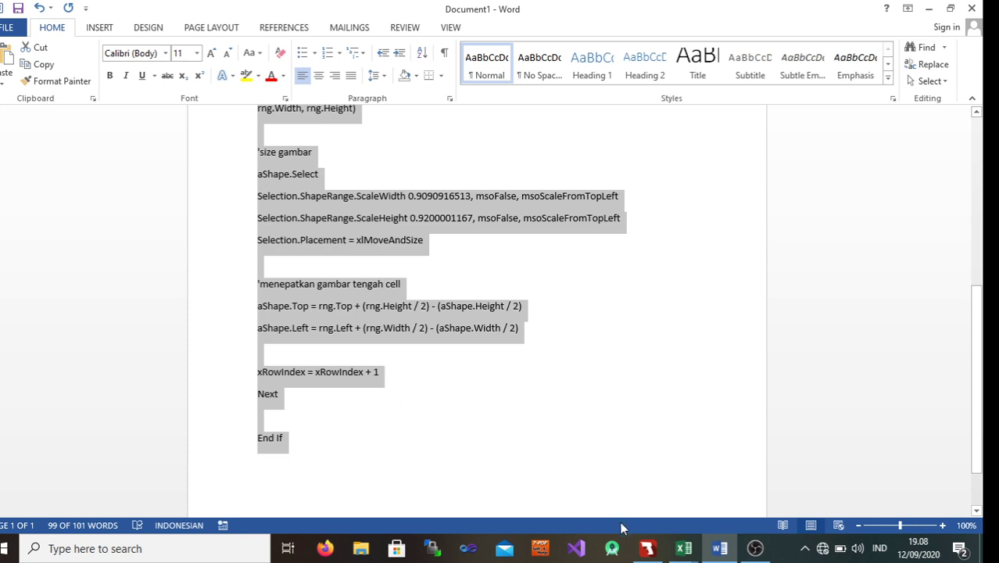
left_click(683, 548)
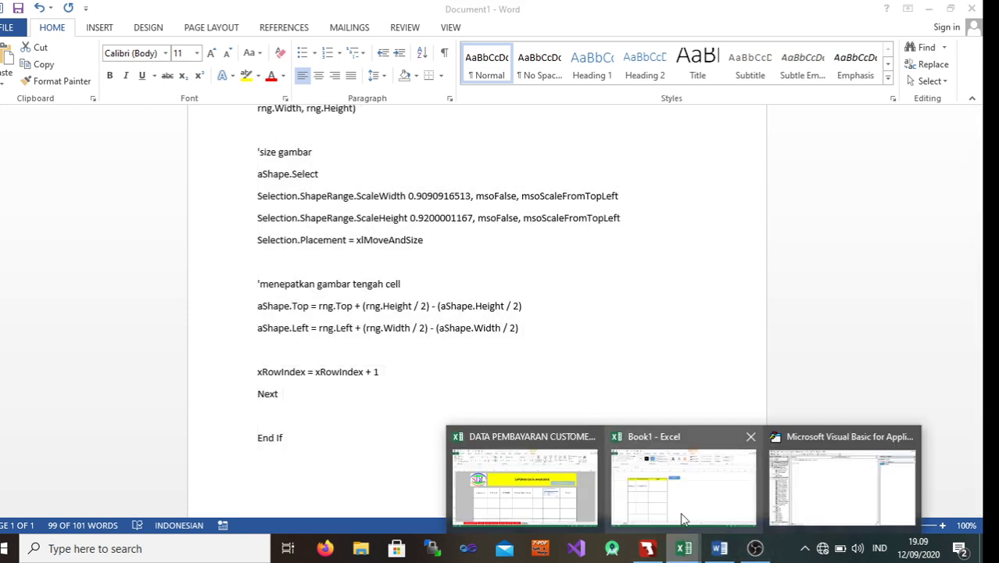
Step: Paste the copied code into RoundedRectangle1_Click with Ctrl+V and minimize the VBA editor
left_click(807, 497)
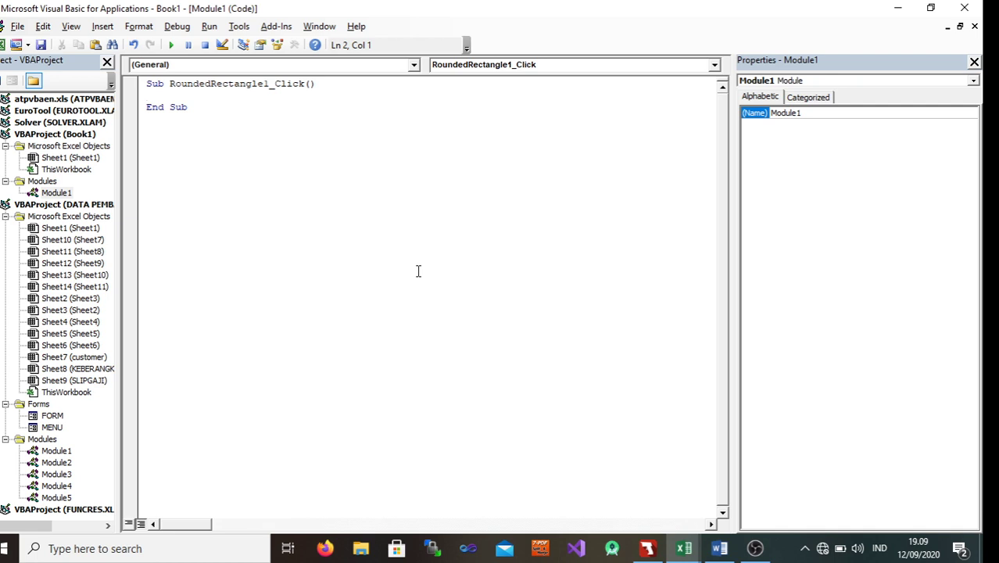
key("ctrl+v")
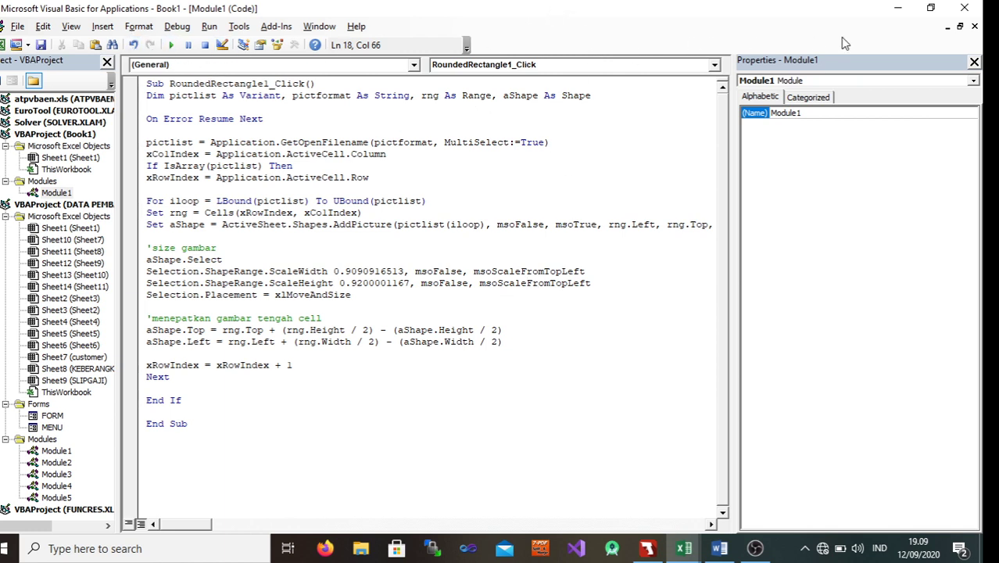
left_click(897, 13)
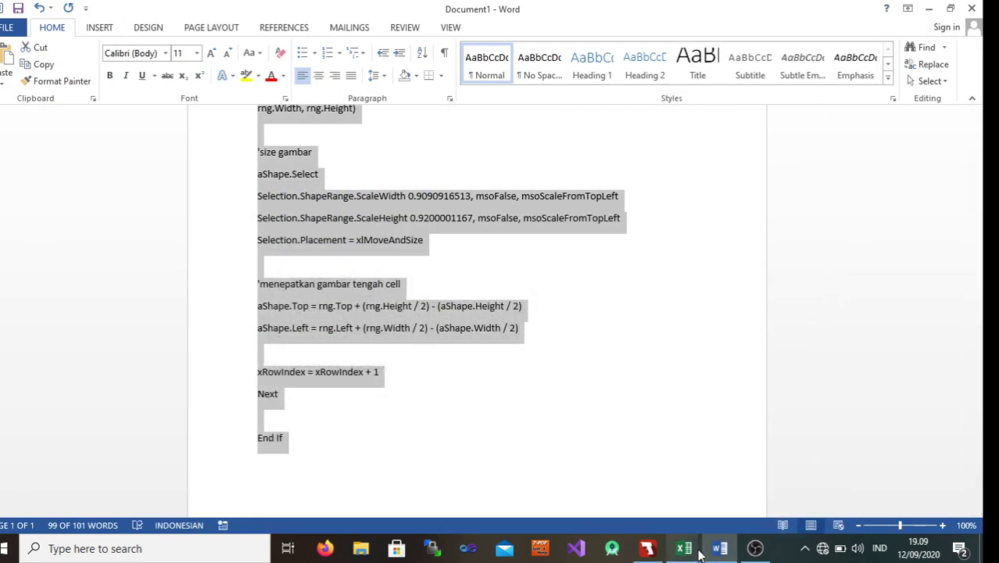
Step: Test-run the INPUT button once, closing the file picker without choosing a picture
mouse_move(683, 547)
left_click(692, 481)
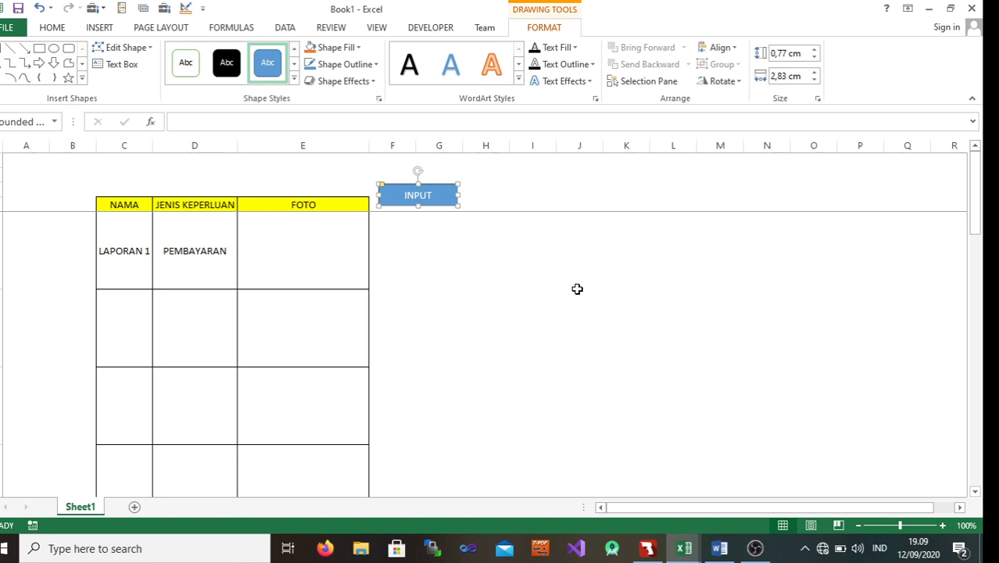
left_click(575, 192)
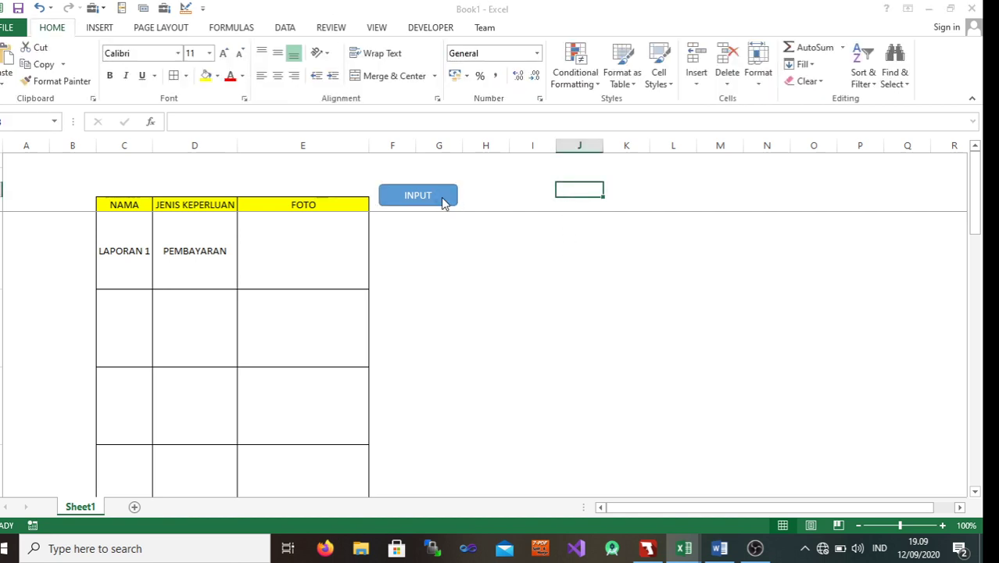
left_click(443, 202)
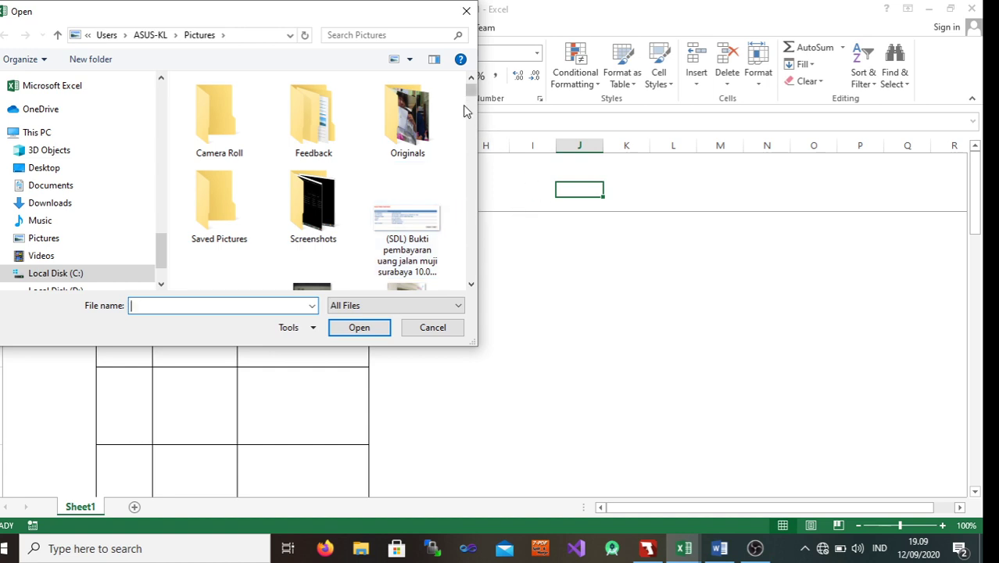
left_click(467, 11)
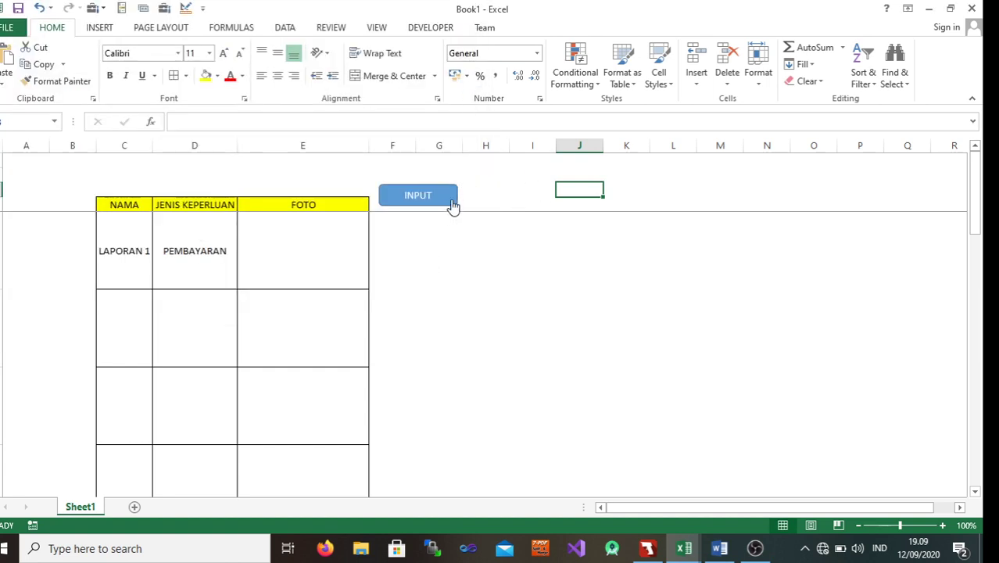
Step: Insert the B picture into the first FOTO cell E3 via the INPUT button
left_click(319, 249)
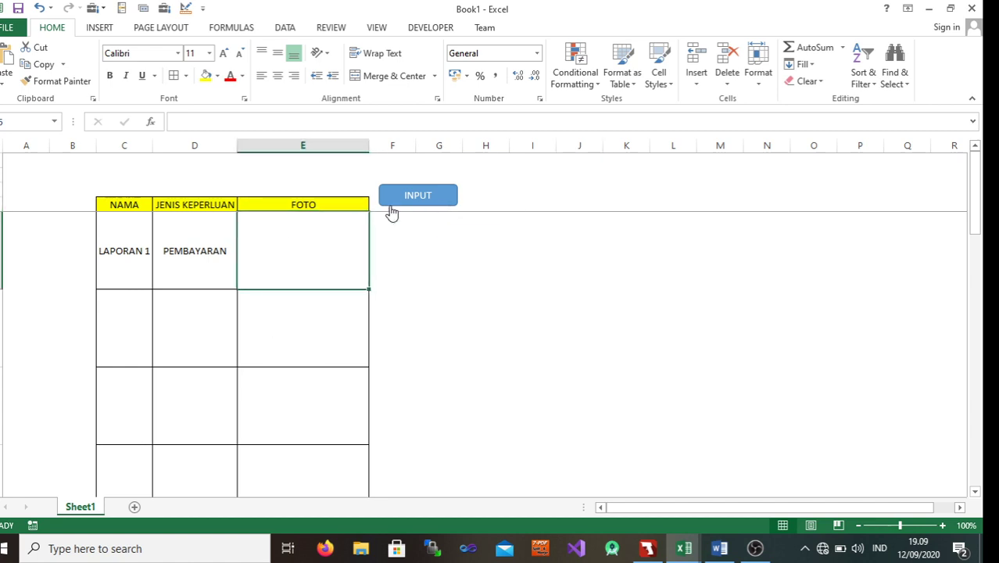
left_click(433, 200)
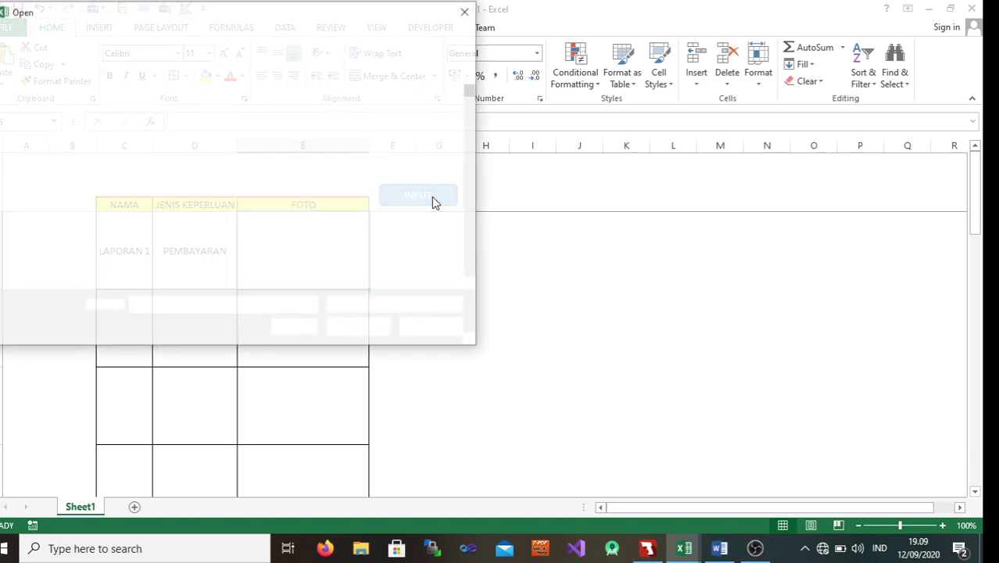
left_click_drag(471, 90, 471, 122)
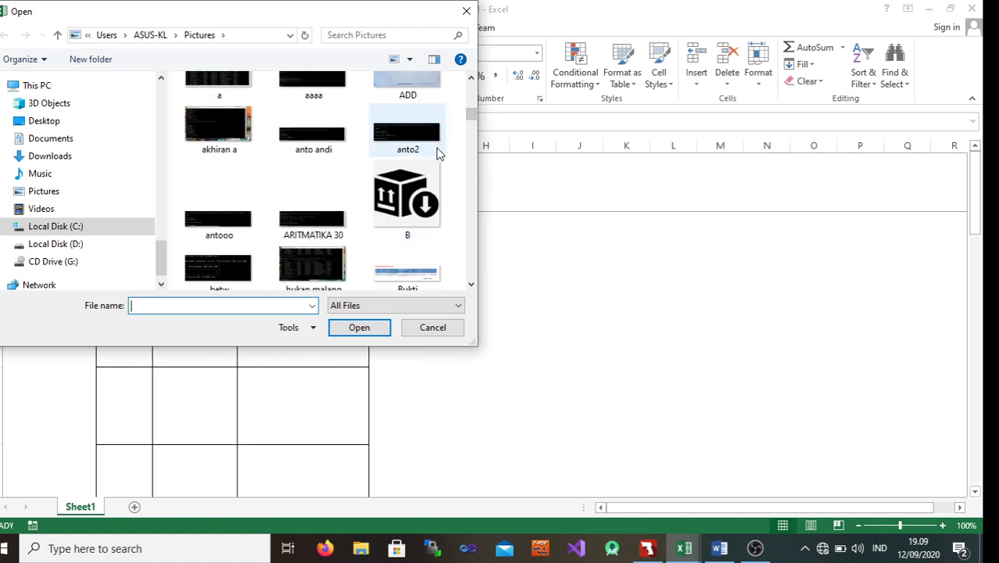
left_click(425, 212)
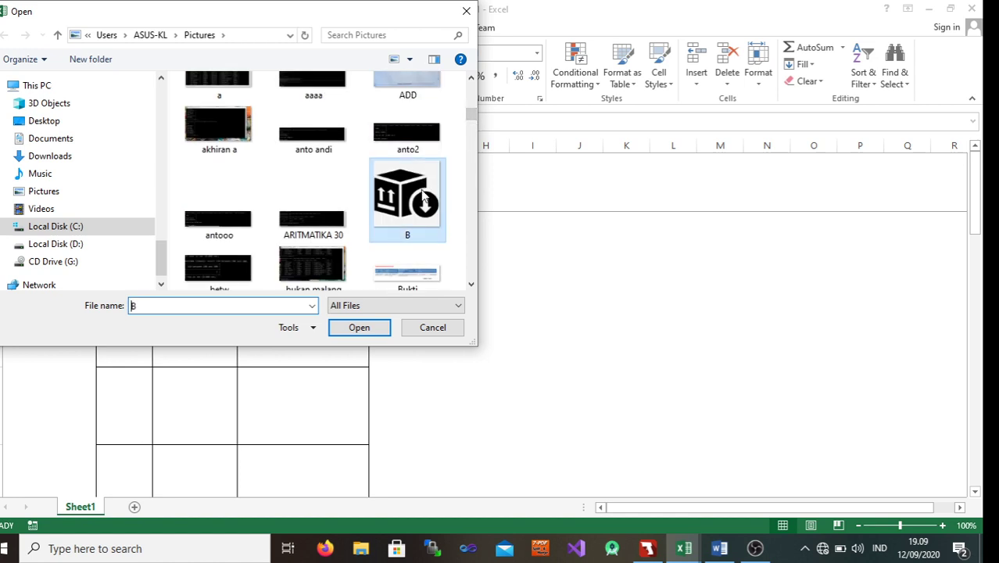
left_click(361, 326)
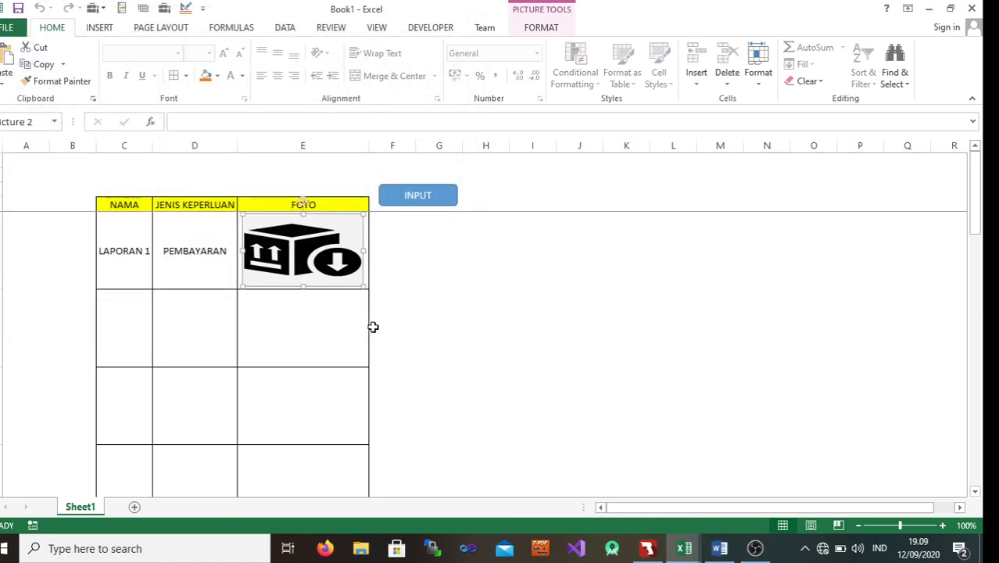
left_click(460, 318)
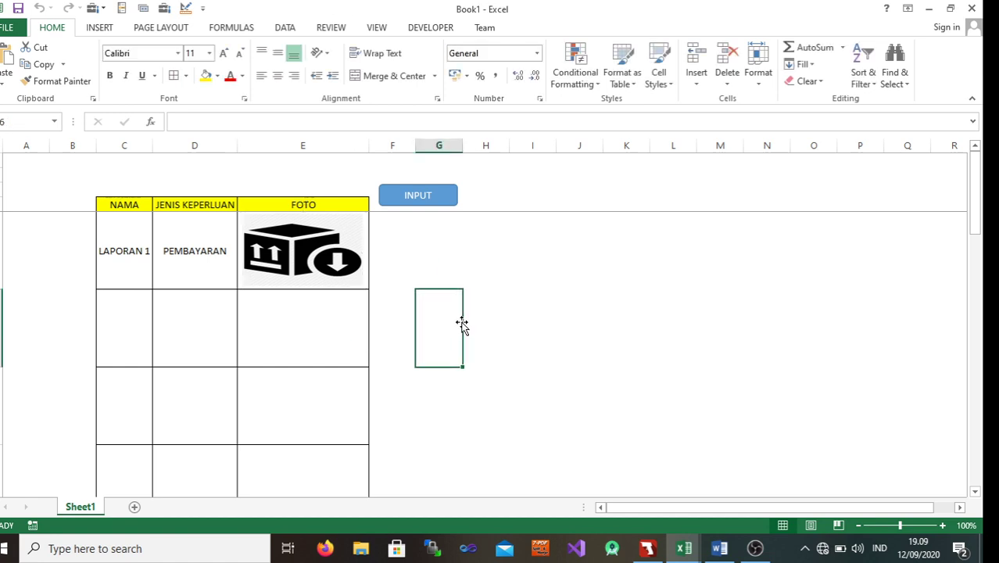
Step: Insert the Bukti pembayaran L300 SDL (2) and data pictures into the next two FOTO cells
left_click(327, 331)
left_click(435, 201)
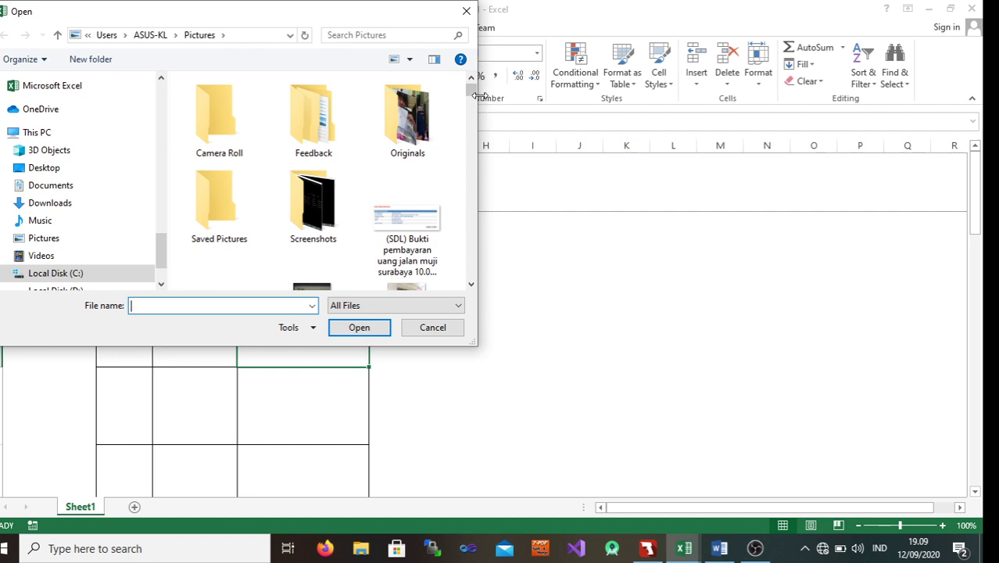
left_click_drag(470, 90, 470, 135)
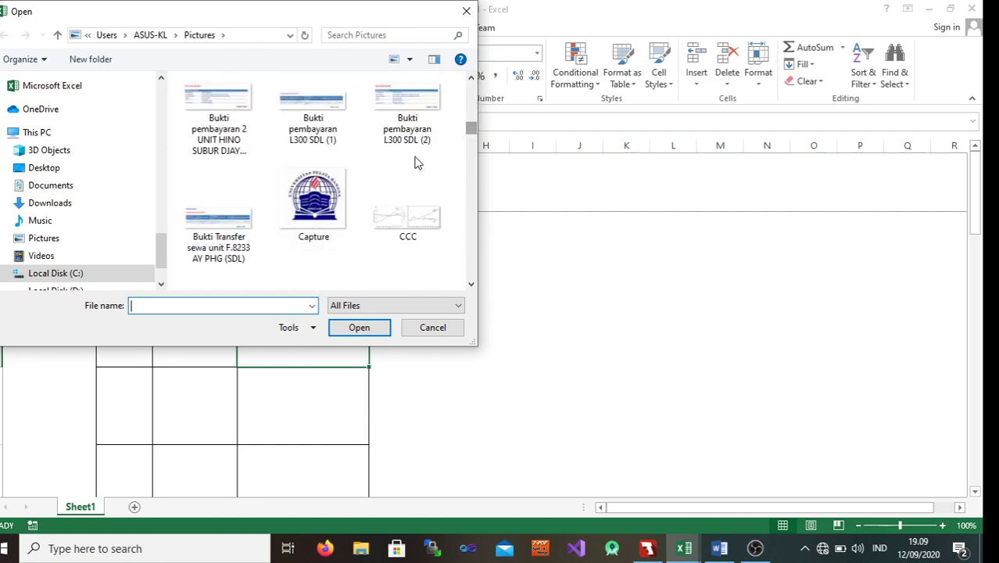
left_click(421, 103)
left_click(359, 327)
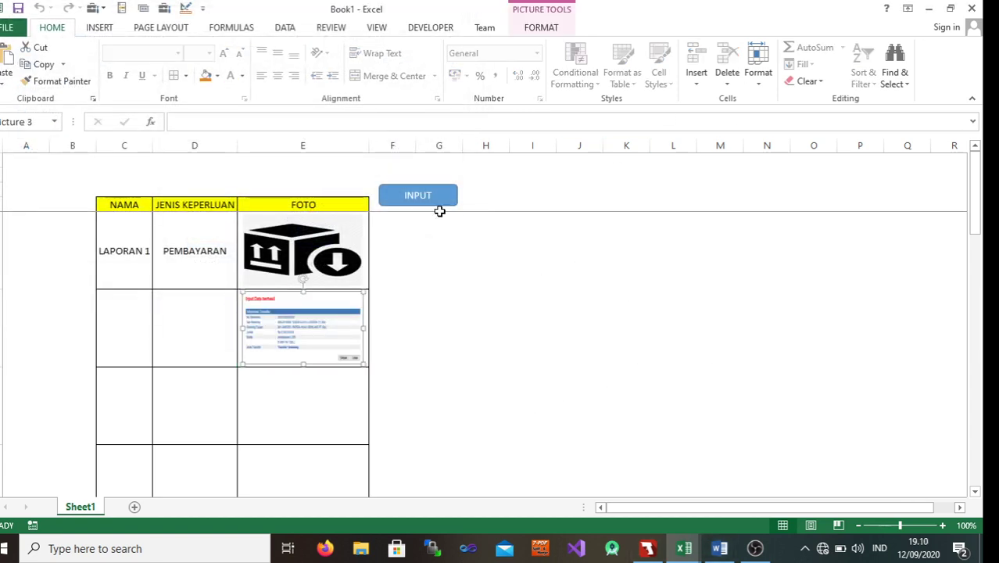
left_click(310, 419)
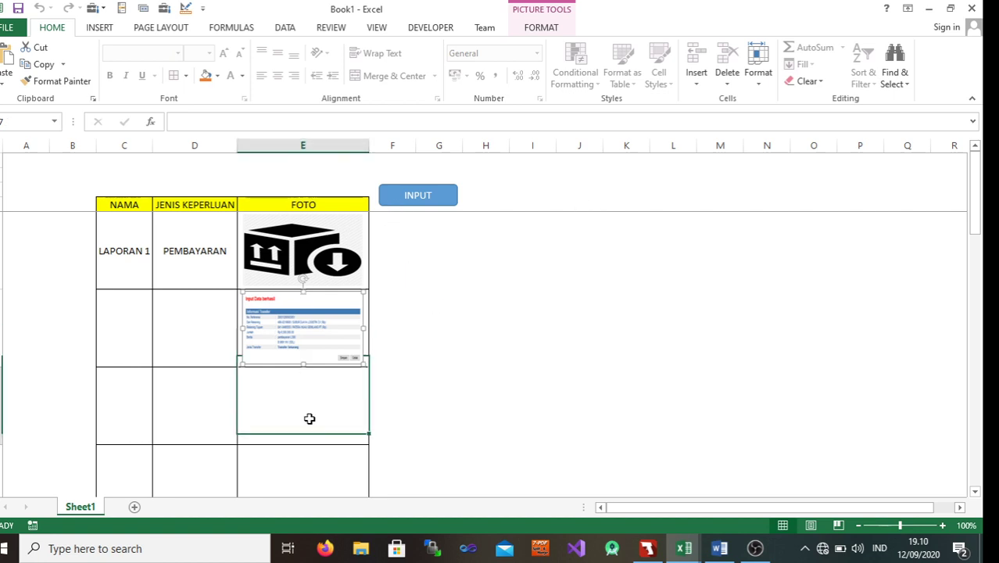
left_click(383, 195)
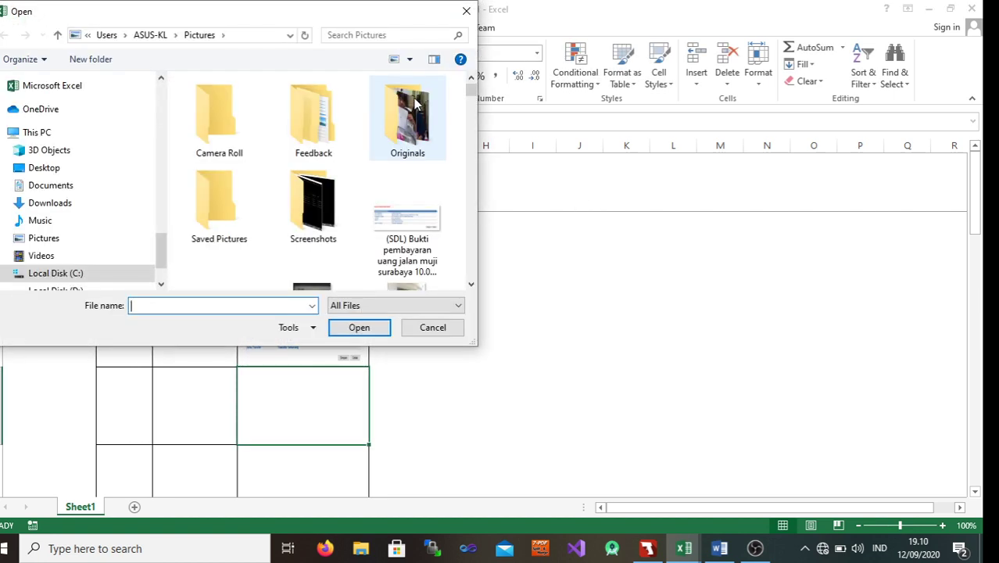
left_click_drag(472, 92, 475, 135)
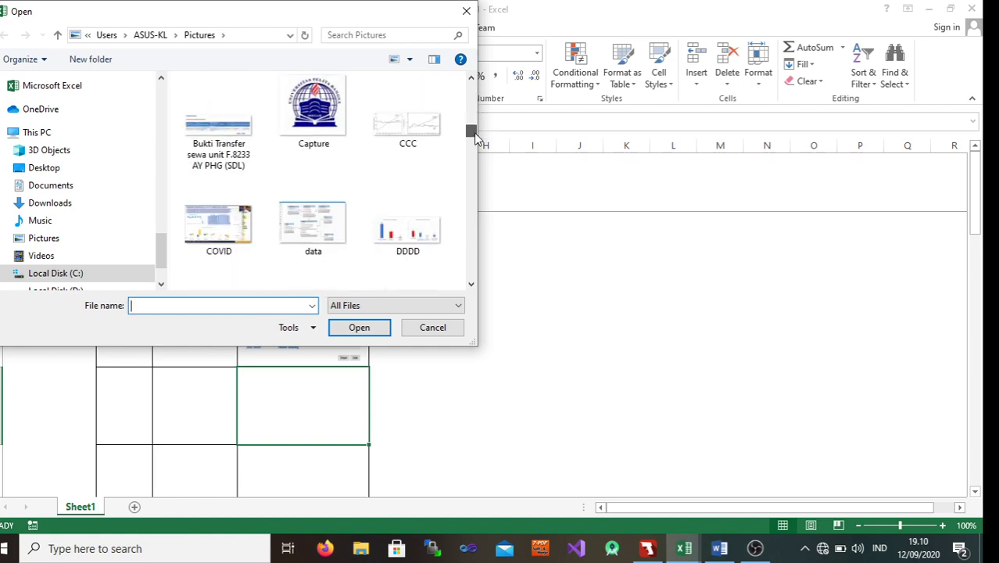
left_click(329, 225)
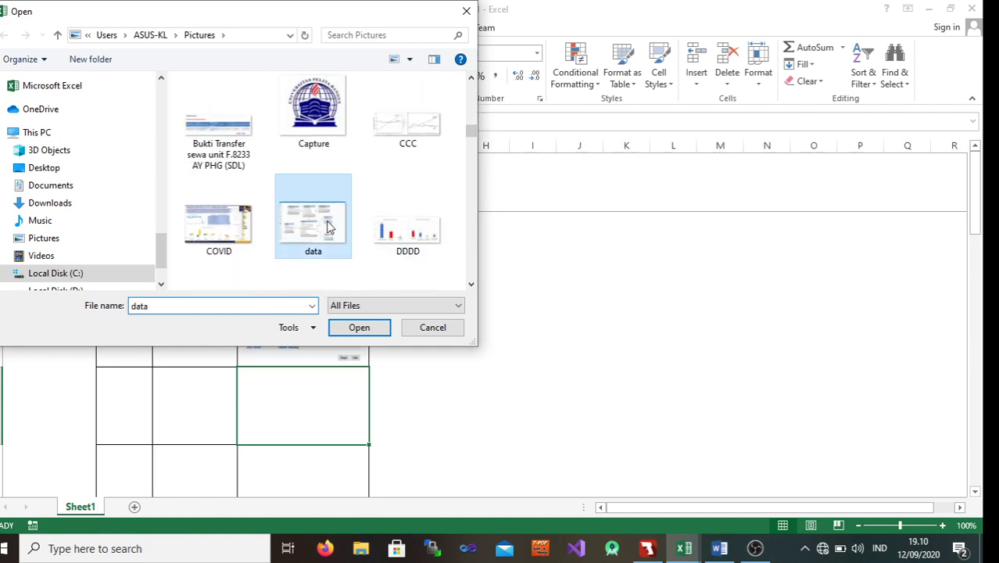
left_click(358, 327)
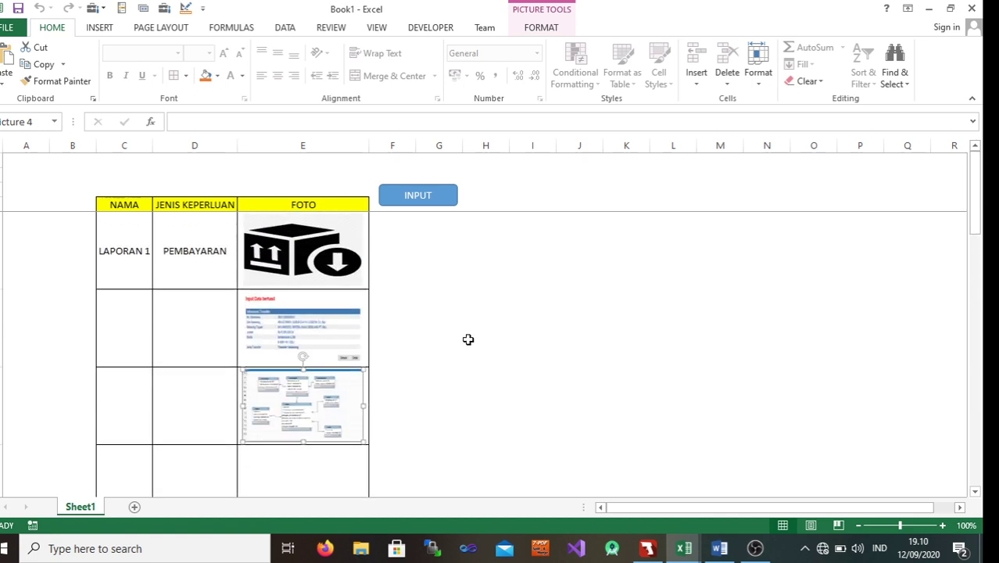
Step: Enter 1 and 2 in the second row's NAMA and JENIS KEPERLUAN cells, 3 and 4 in the third
left_click(124, 307)
type("1")
left_click(196, 323)
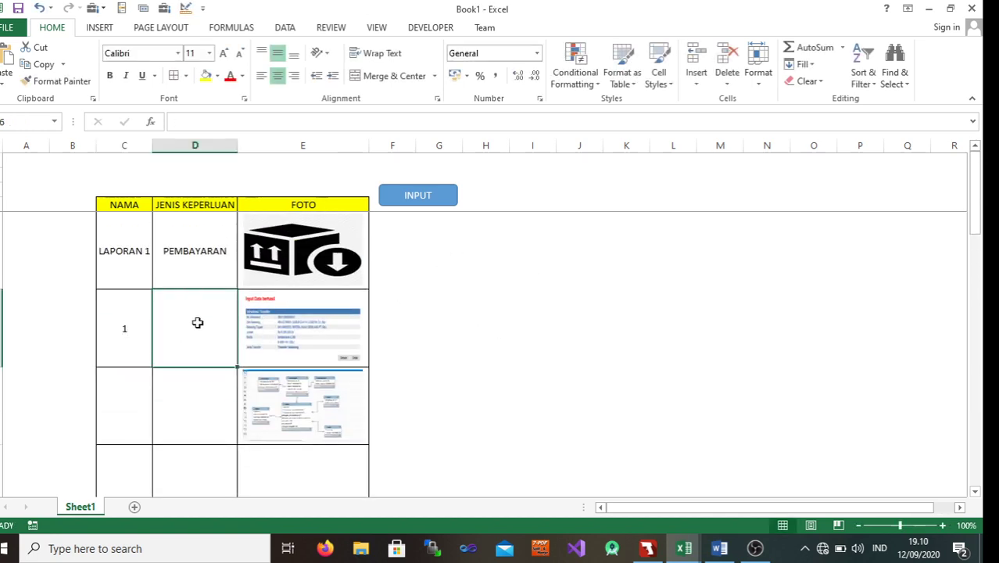
type("2")
left_click(131, 410)
type("3")
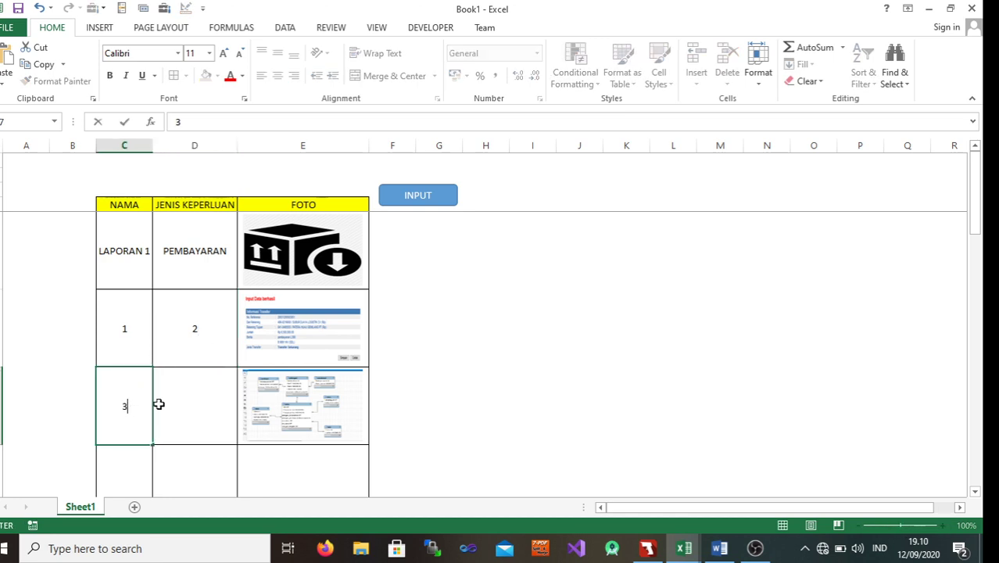
left_click(183, 404)
type("4")
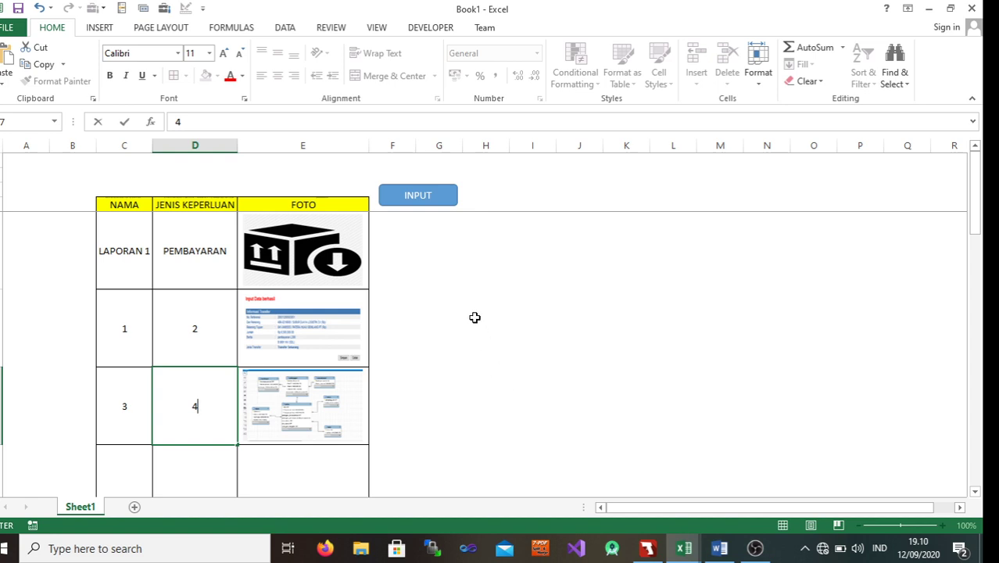
left_click(118, 204)
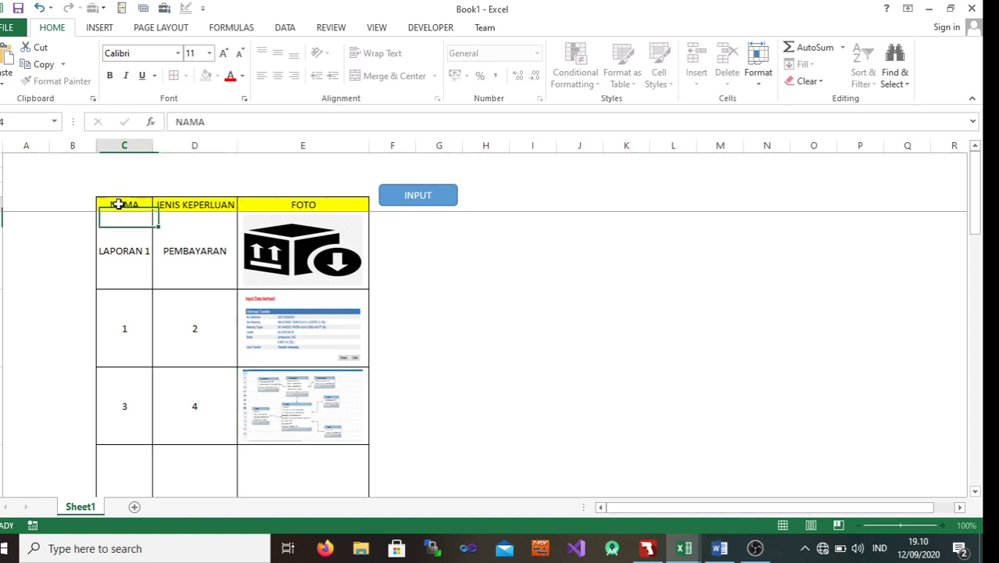
left_click_drag(118, 204, 264, 204)
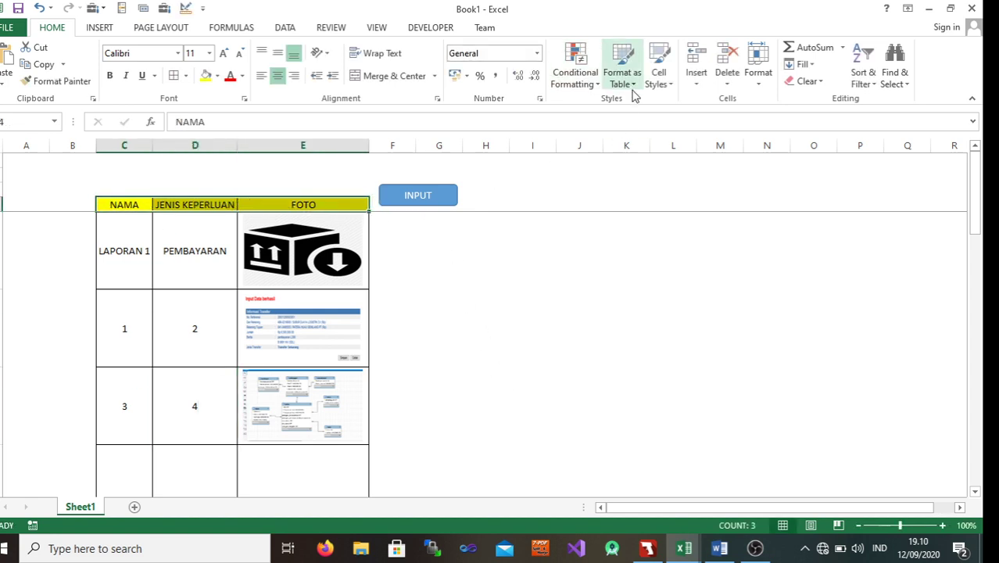
left_click(630, 81)
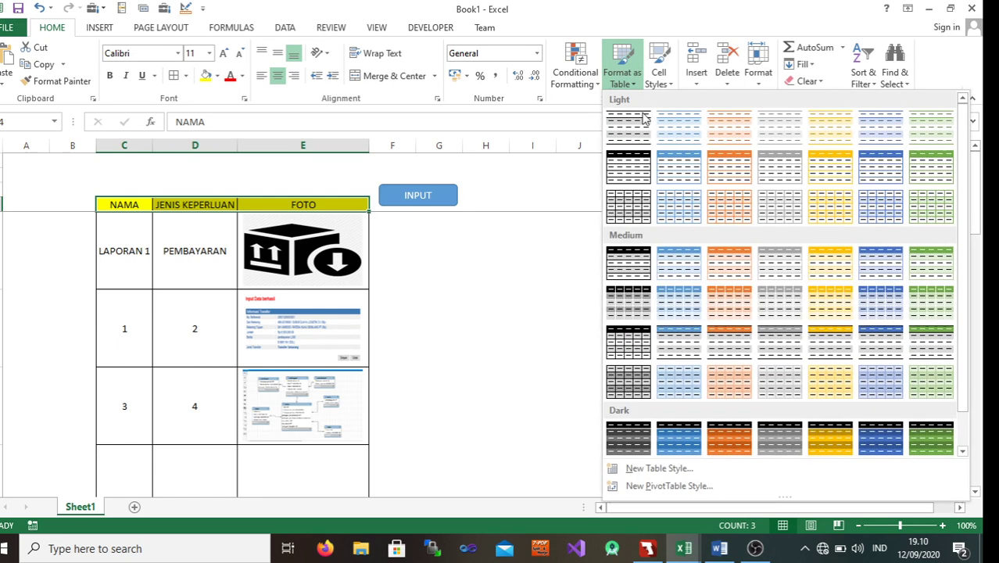
left_click(637, 274)
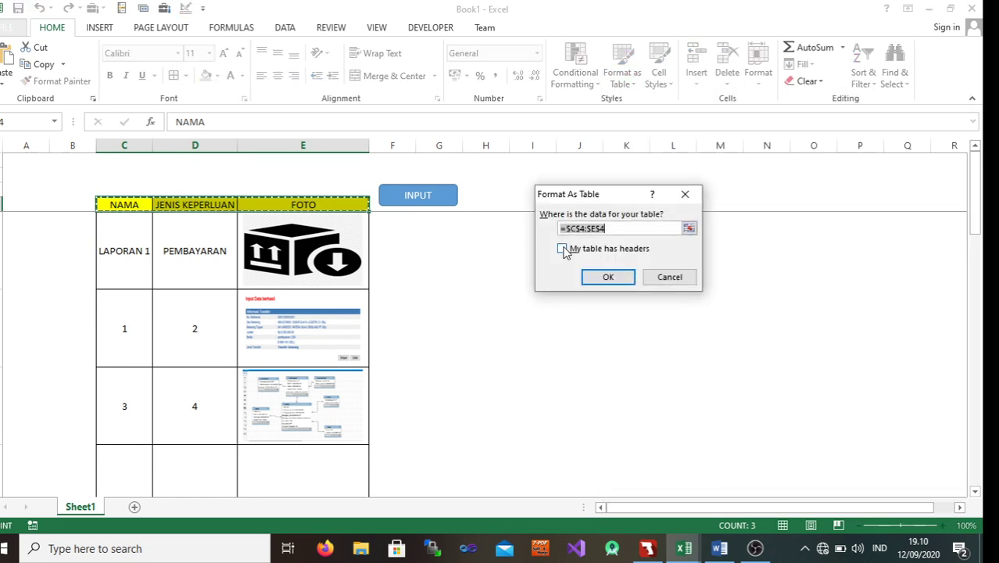
left_click(563, 249)
left_click(602, 276)
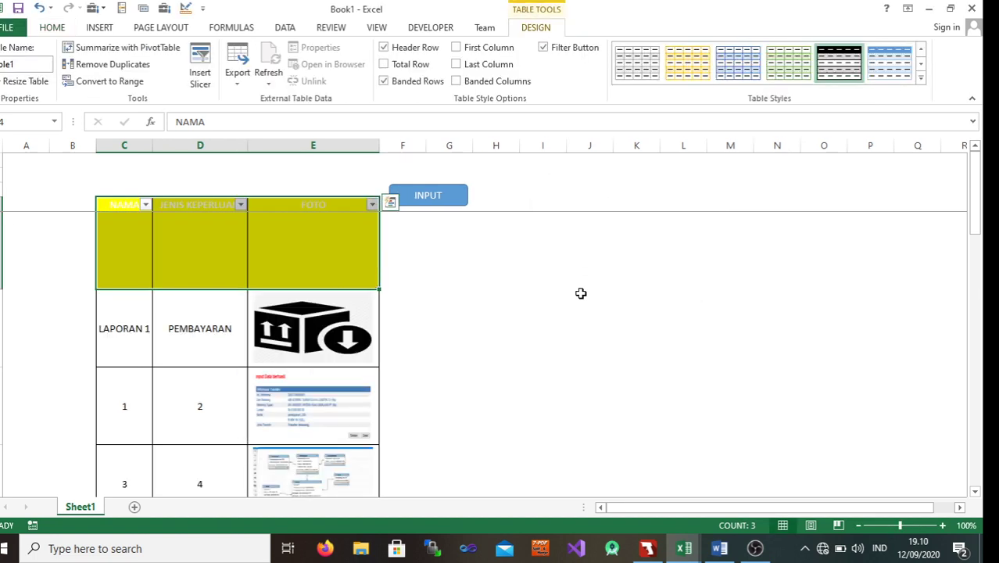
key("ctrl+z")
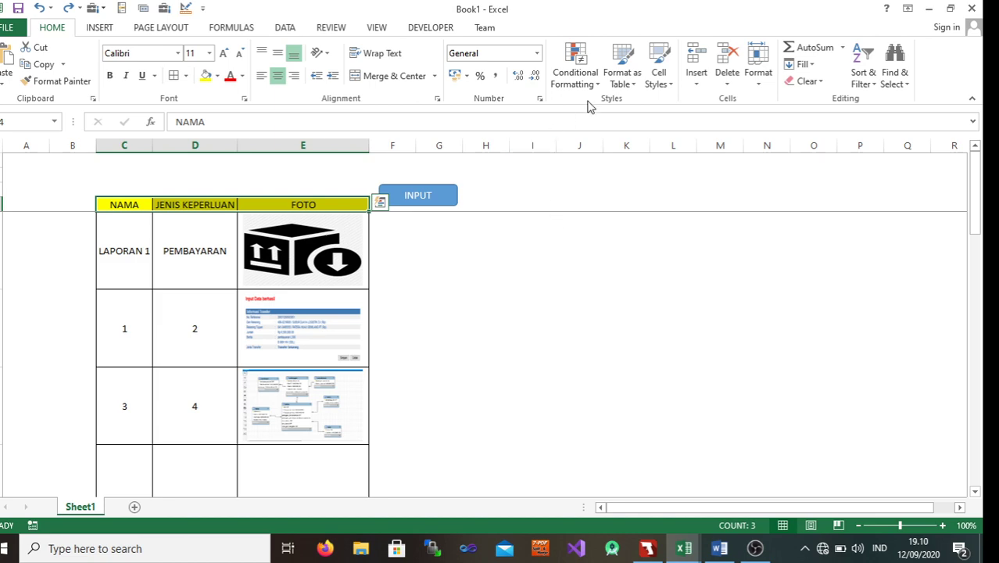
left_click(638, 83)
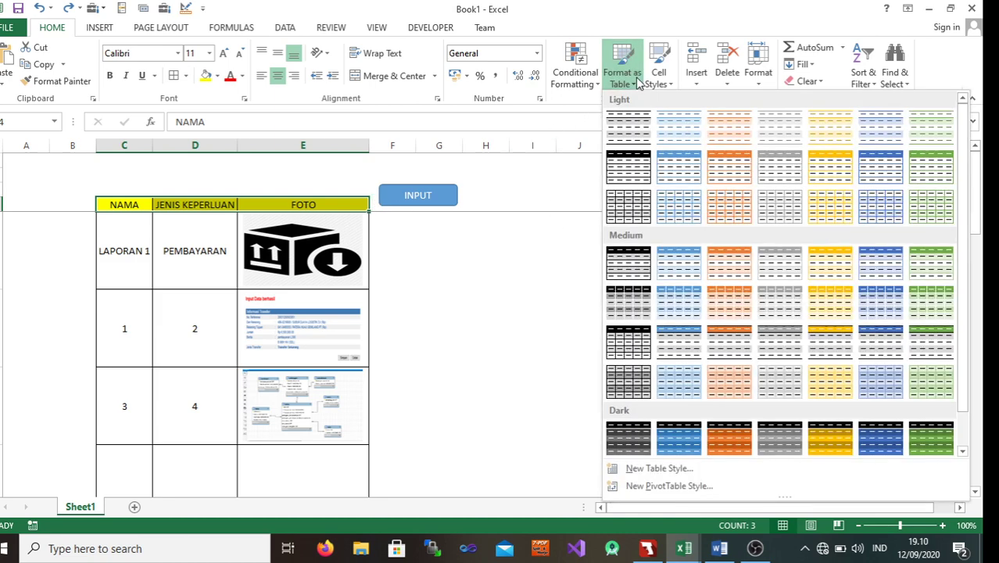
left_click(663, 135)
left_click(563, 248)
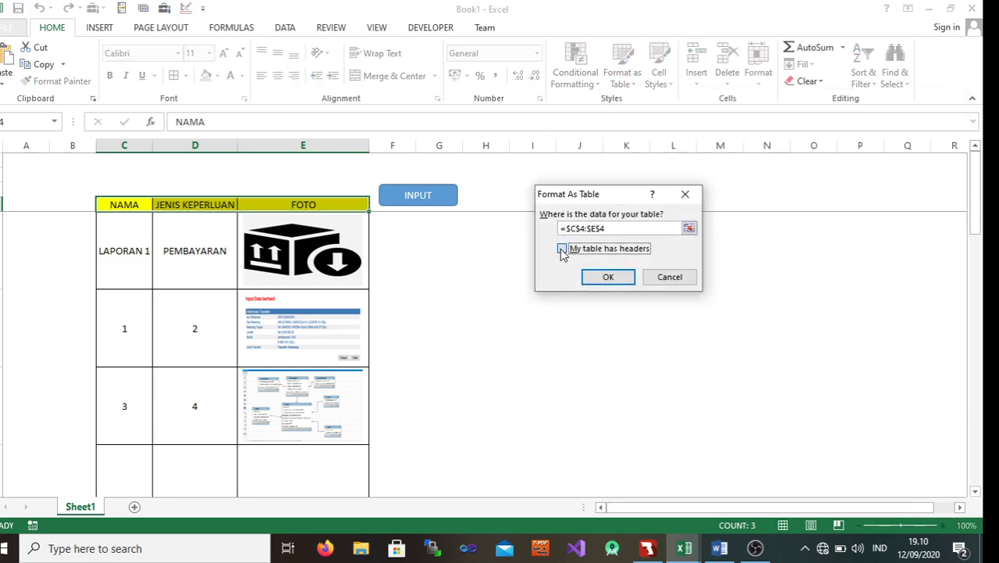
left_click(596, 276)
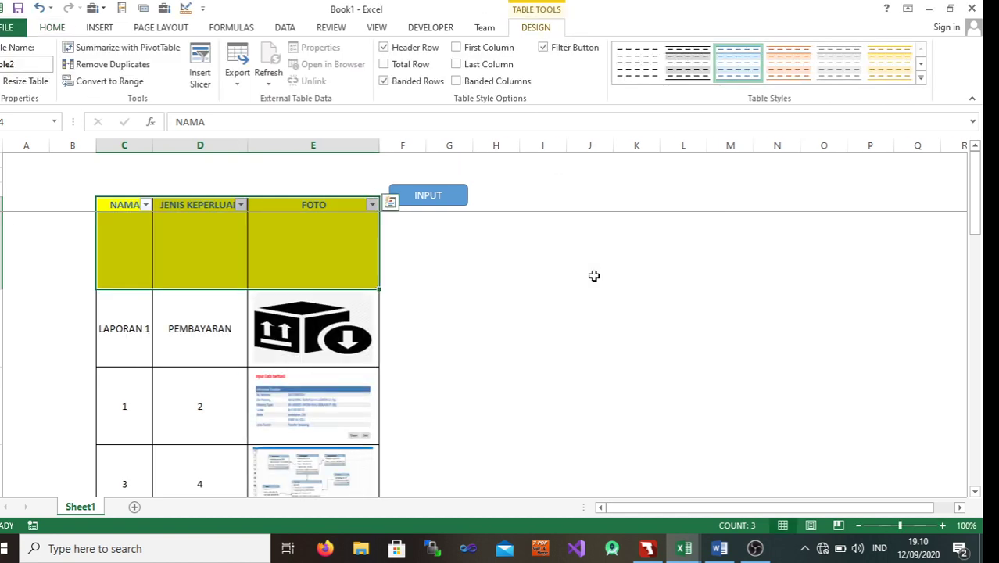
key("ctrl+z")
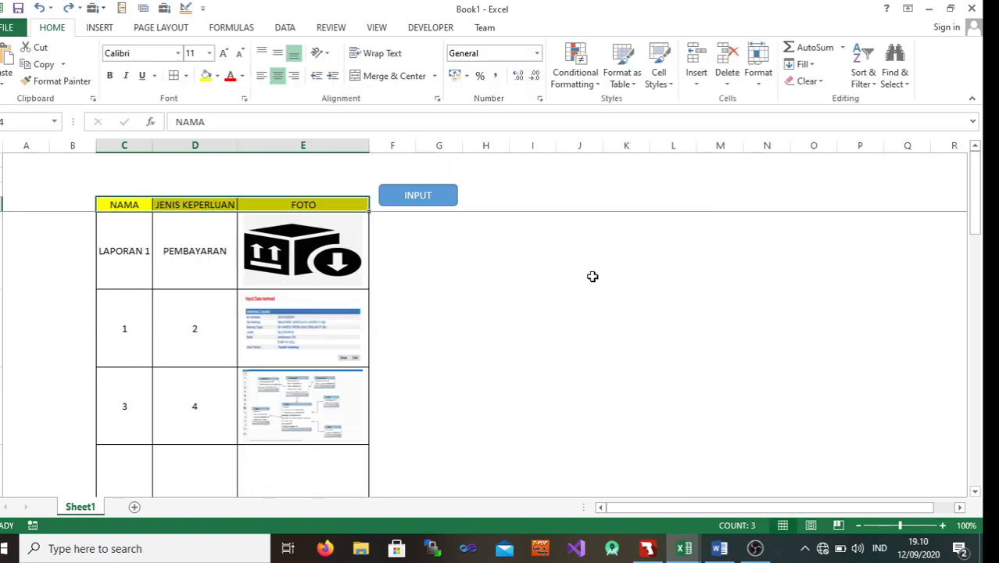
left_click(627, 78)
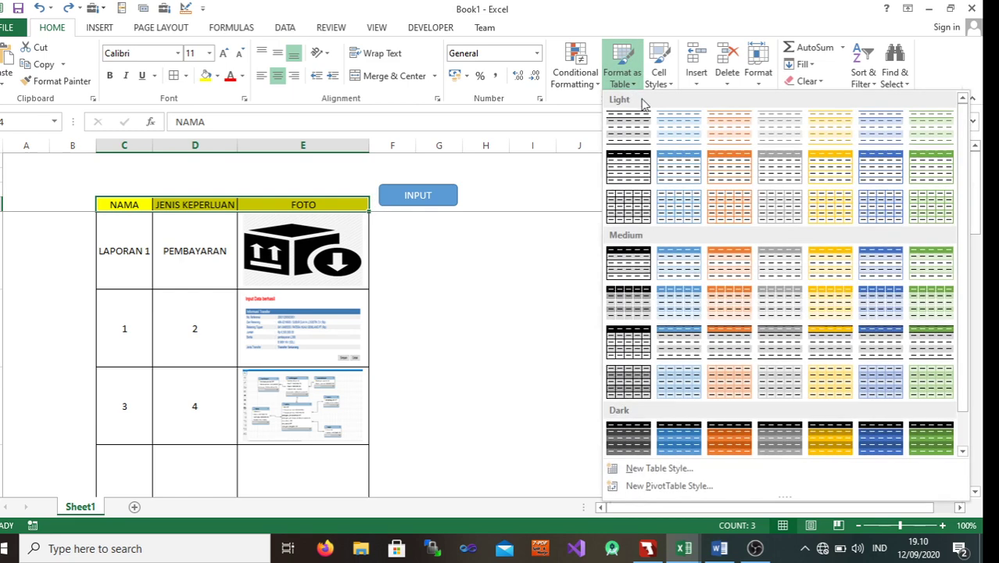
left_click(680, 301)
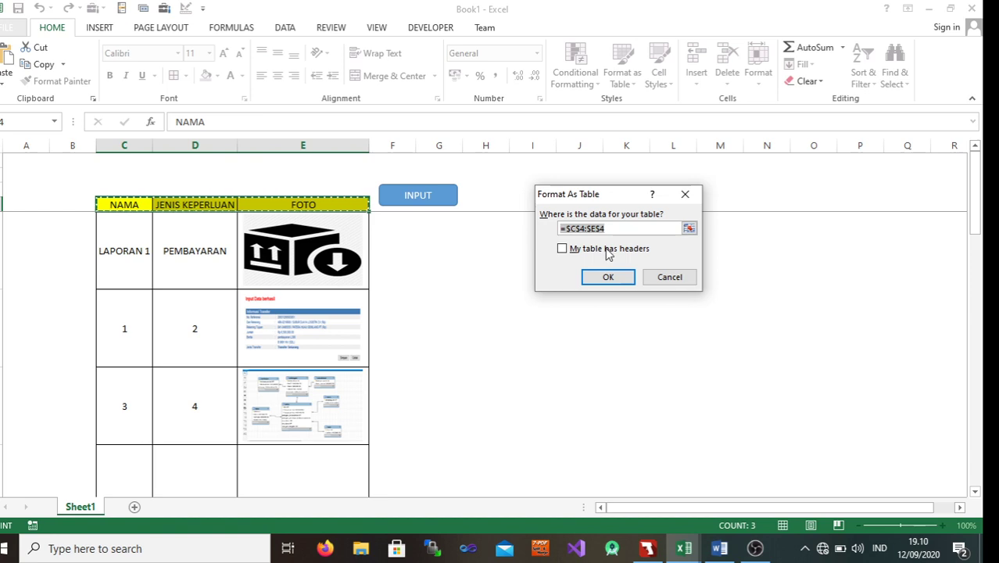
left_click(562, 249)
left_click(597, 277)
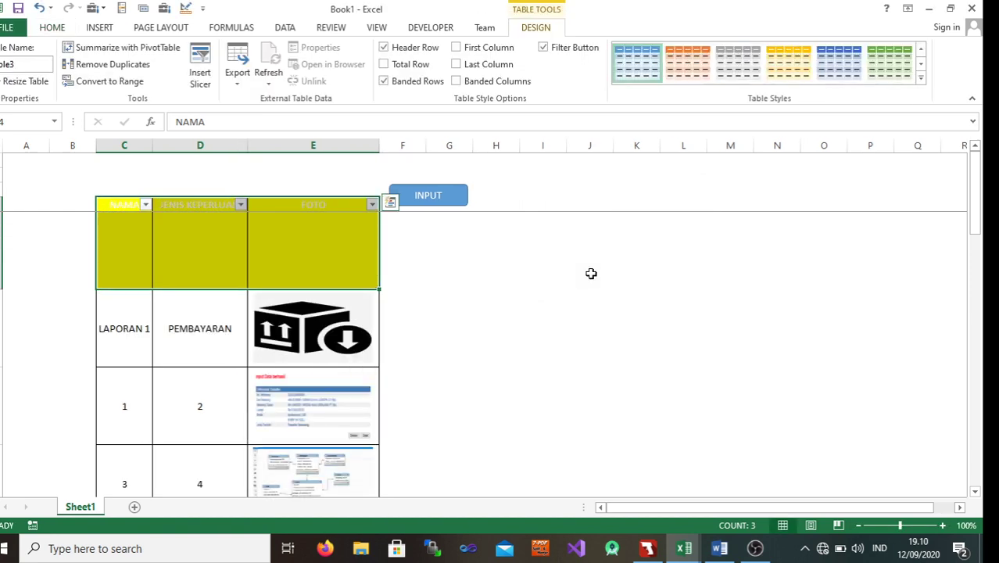
left_click(590, 295)
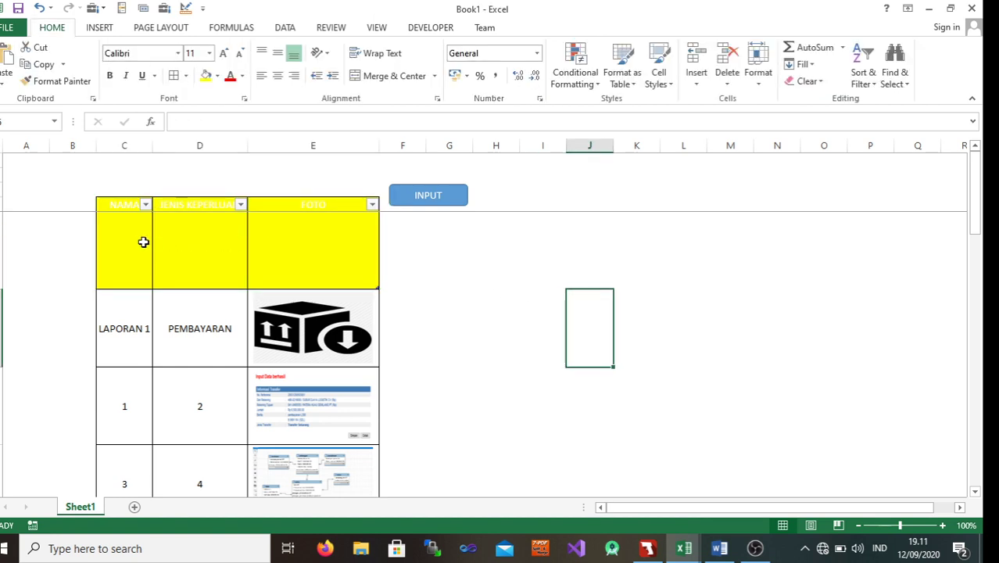
left_click_drag(143, 242, 287, 260)
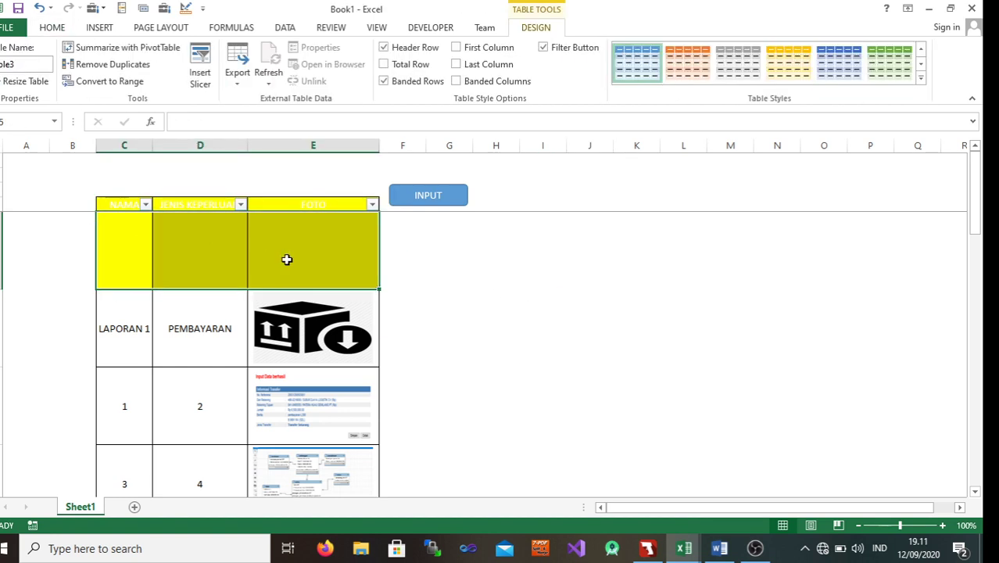
key("ctrl+z")
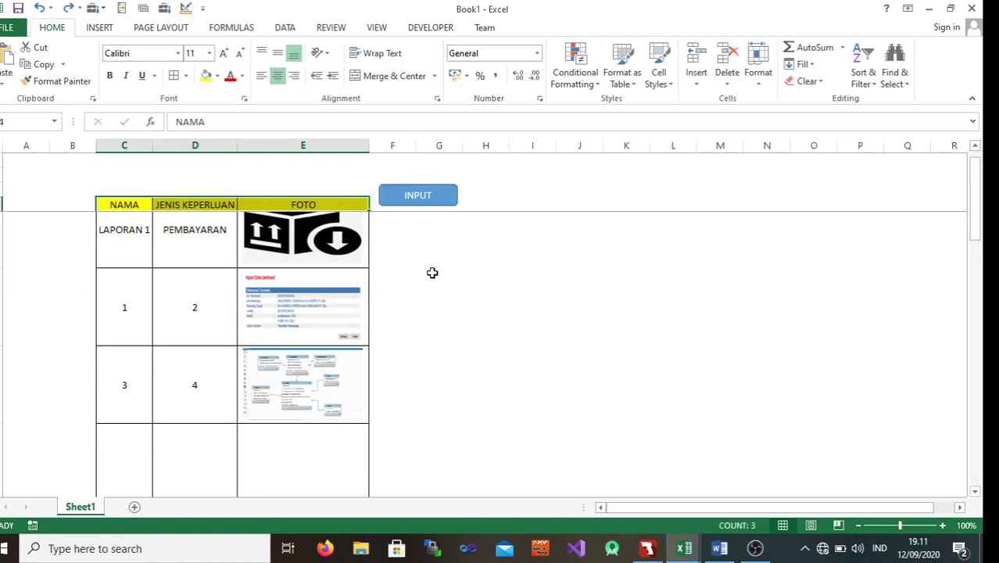
Step: Format the range C4:E17 as a styled table with headers
left_click(497, 344)
left_click_drag(121, 207, 361, 281)
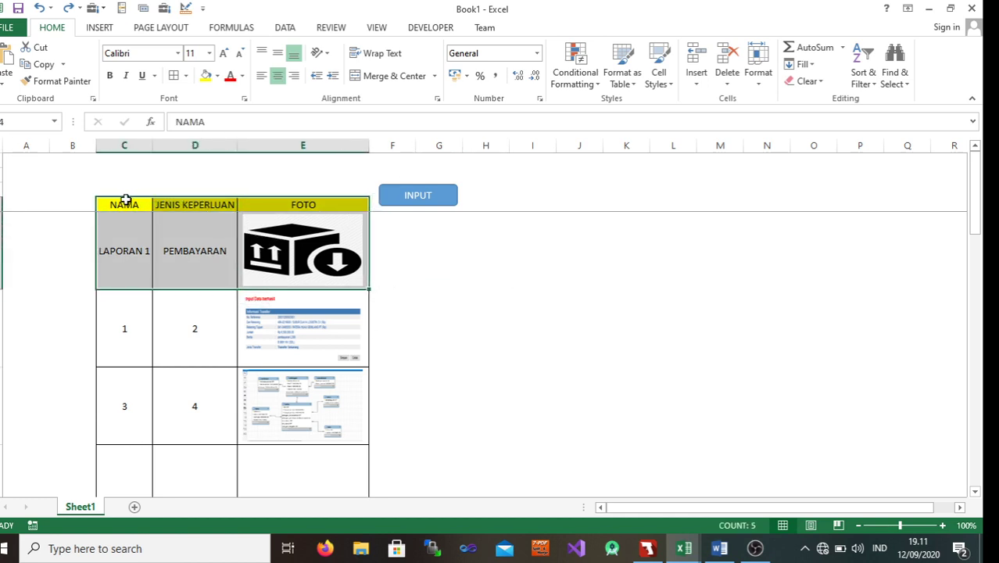
left_click_drag(125, 200, 326, 512)
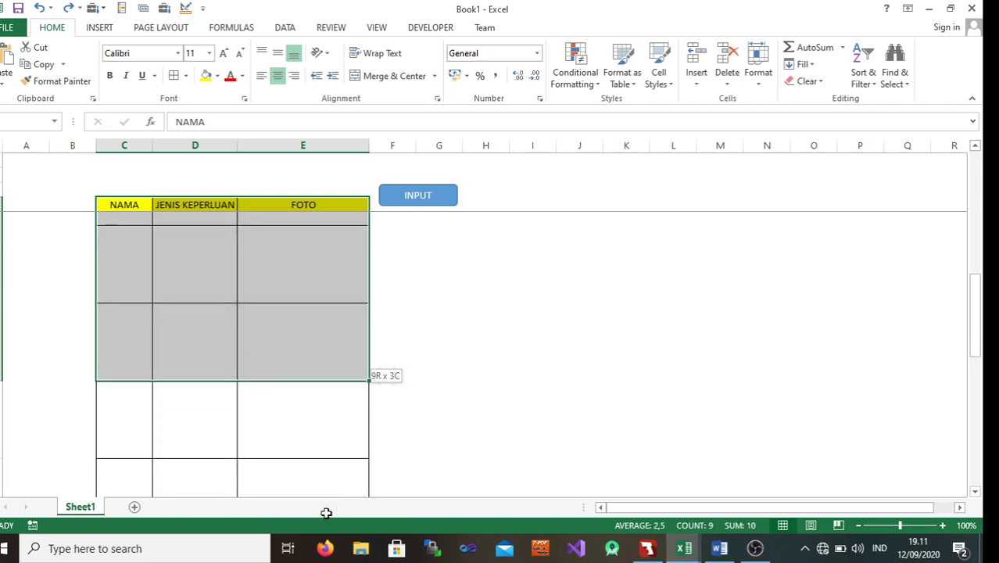
left_click_drag(325, 512, 364, 317)
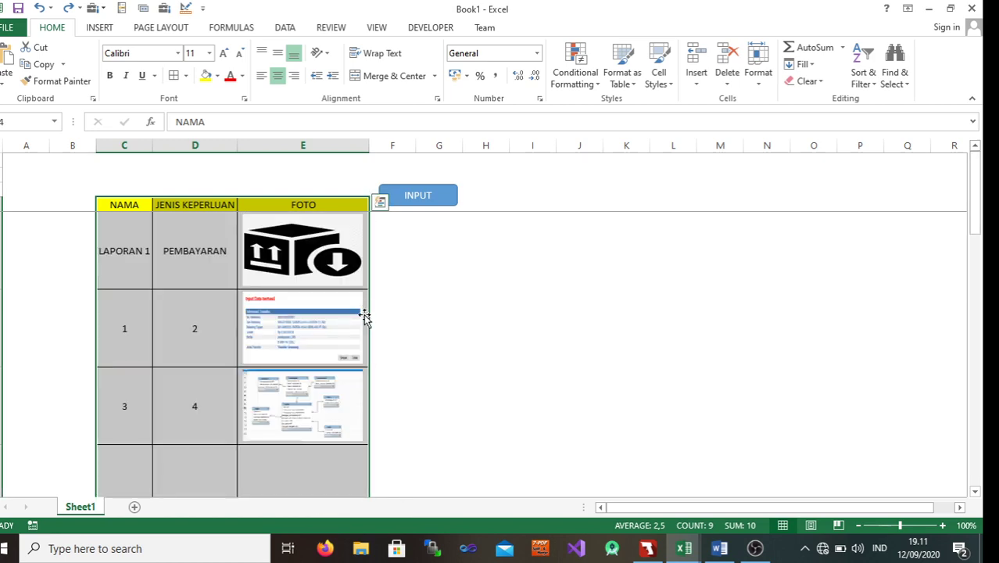
left_click(622, 74)
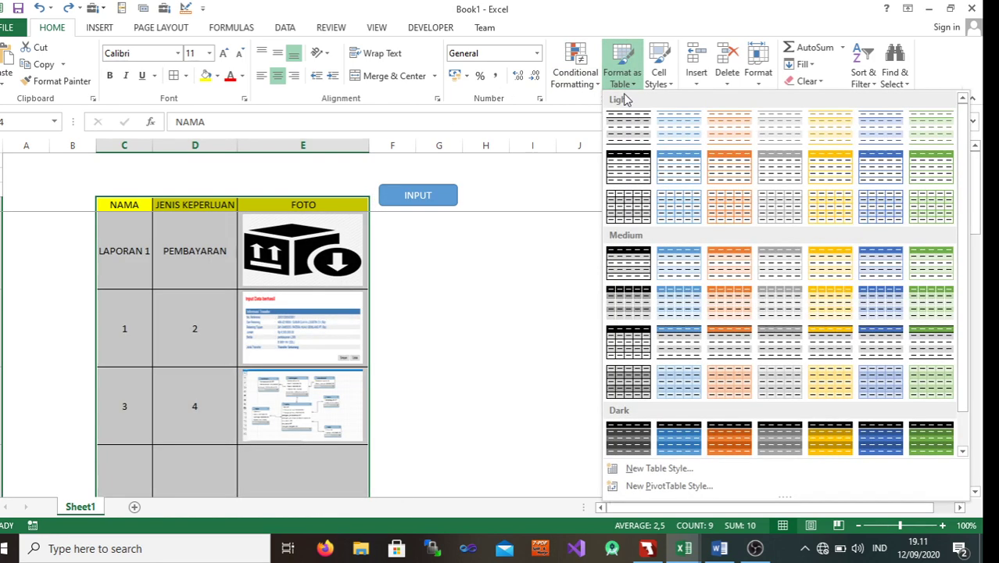
left_click(672, 178)
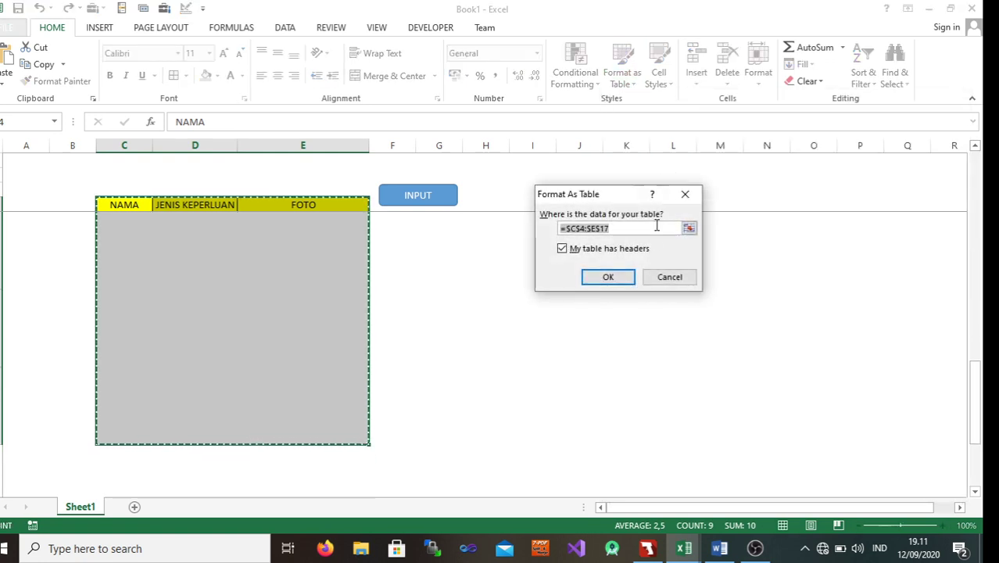
left_click(591, 278)
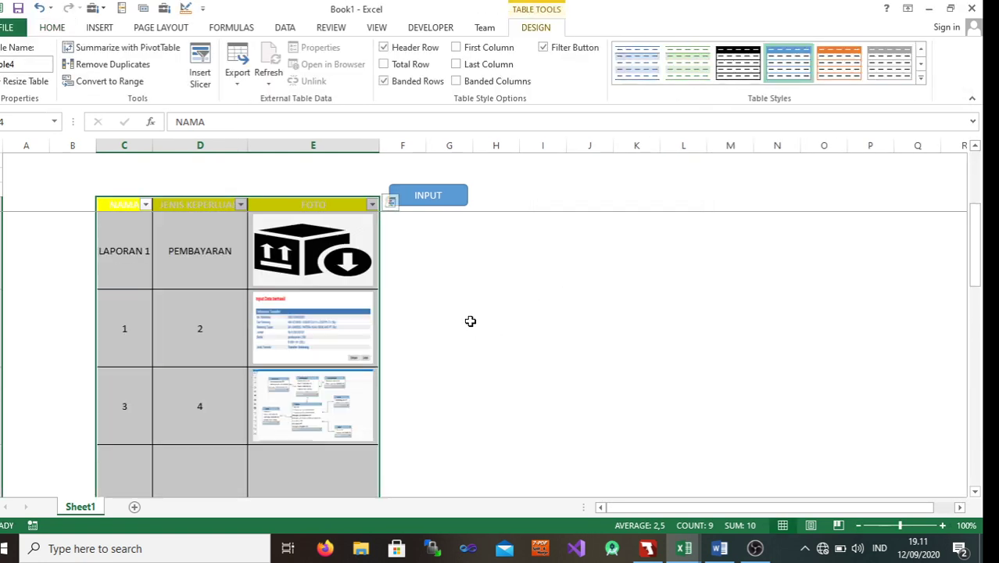
left_click(528, 380)
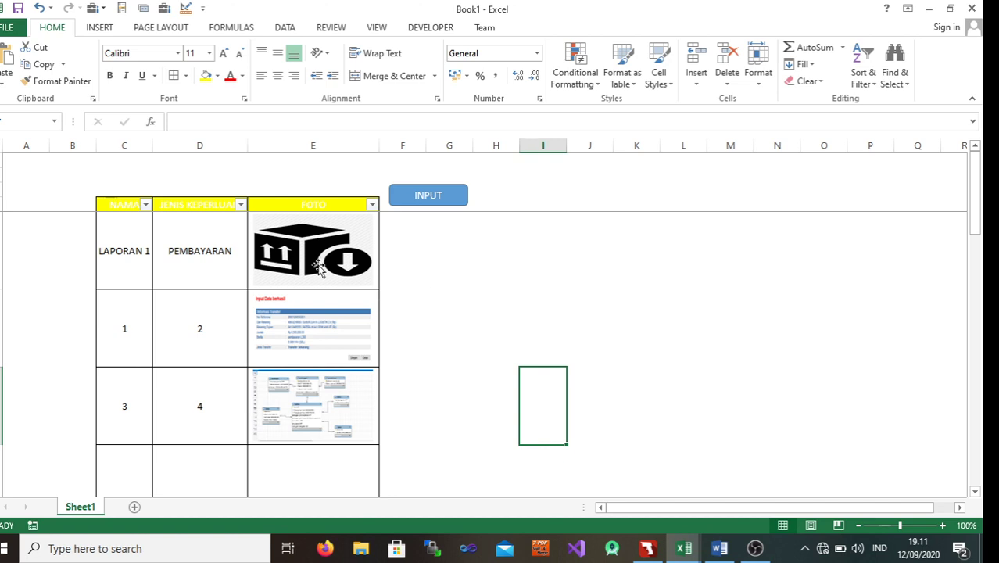
Step: Filter the NAMA column to show only the value 1, then bring up the screen recorder
left_click(146, 205)
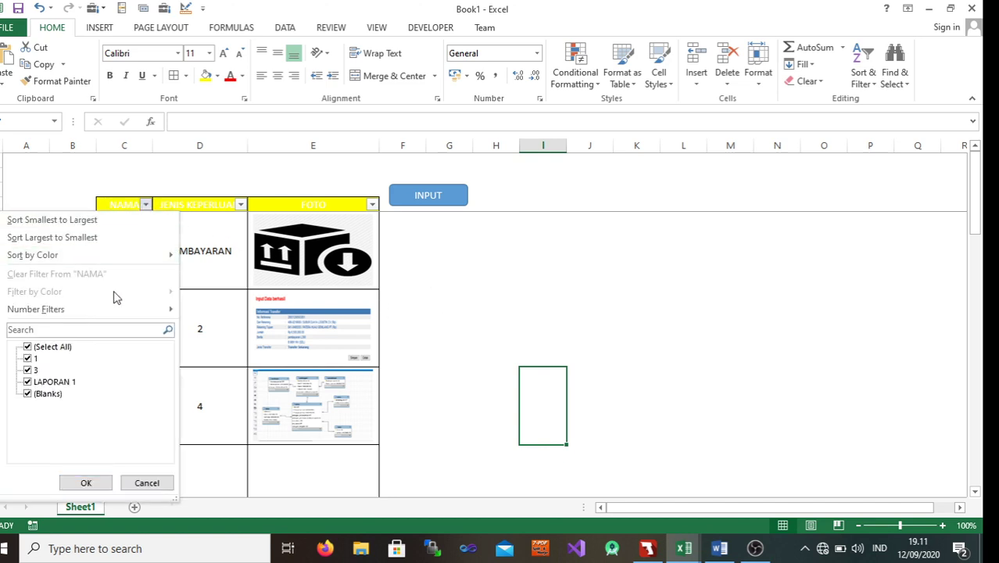
left_click(27, 347)
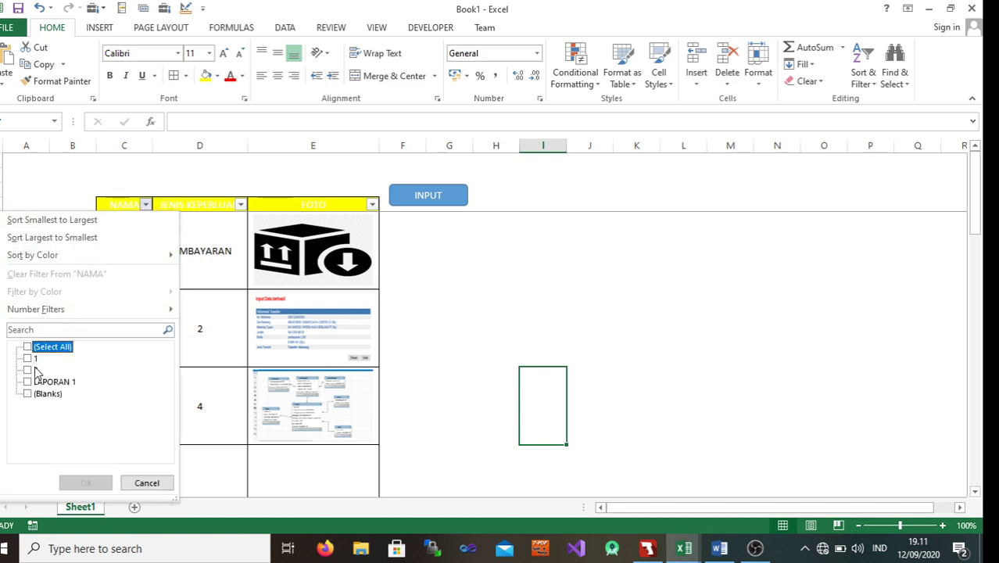
left_click(28, 359)
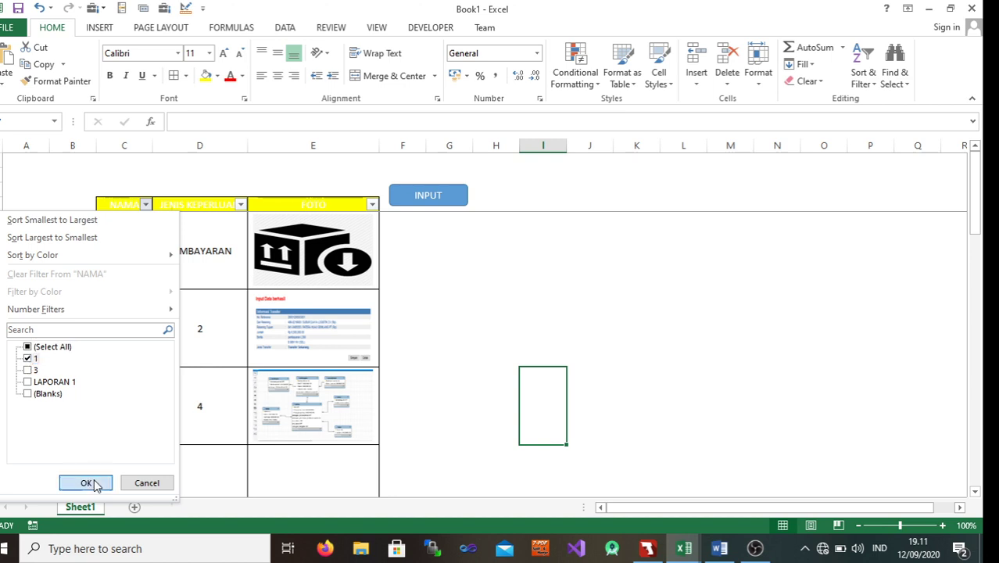
left_click(94, 479)
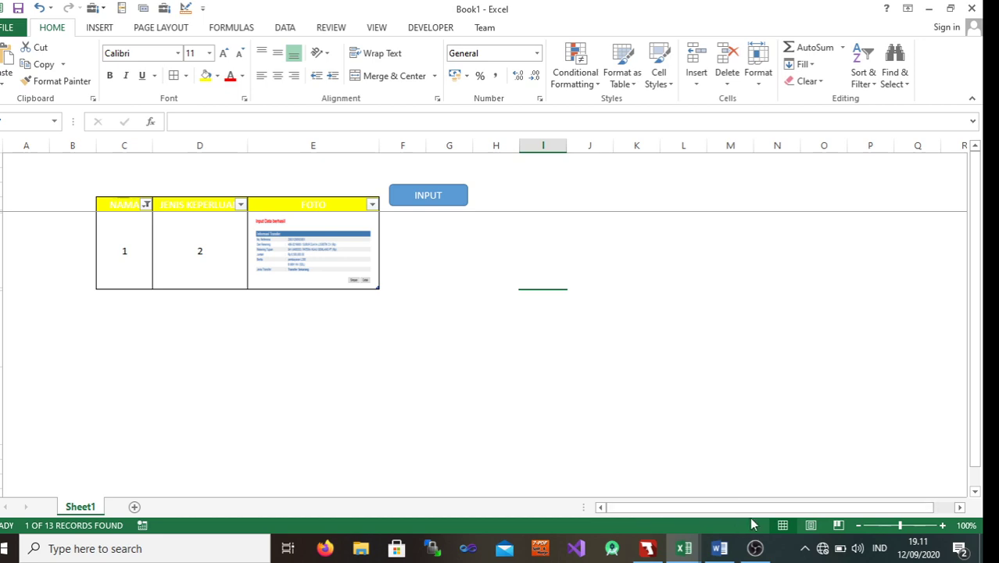
left_click(754, 547)
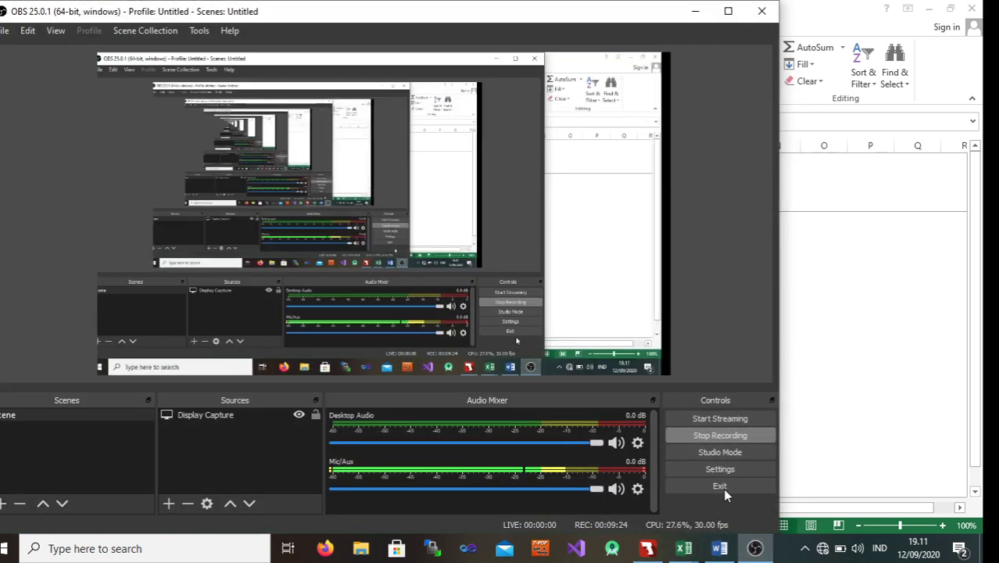